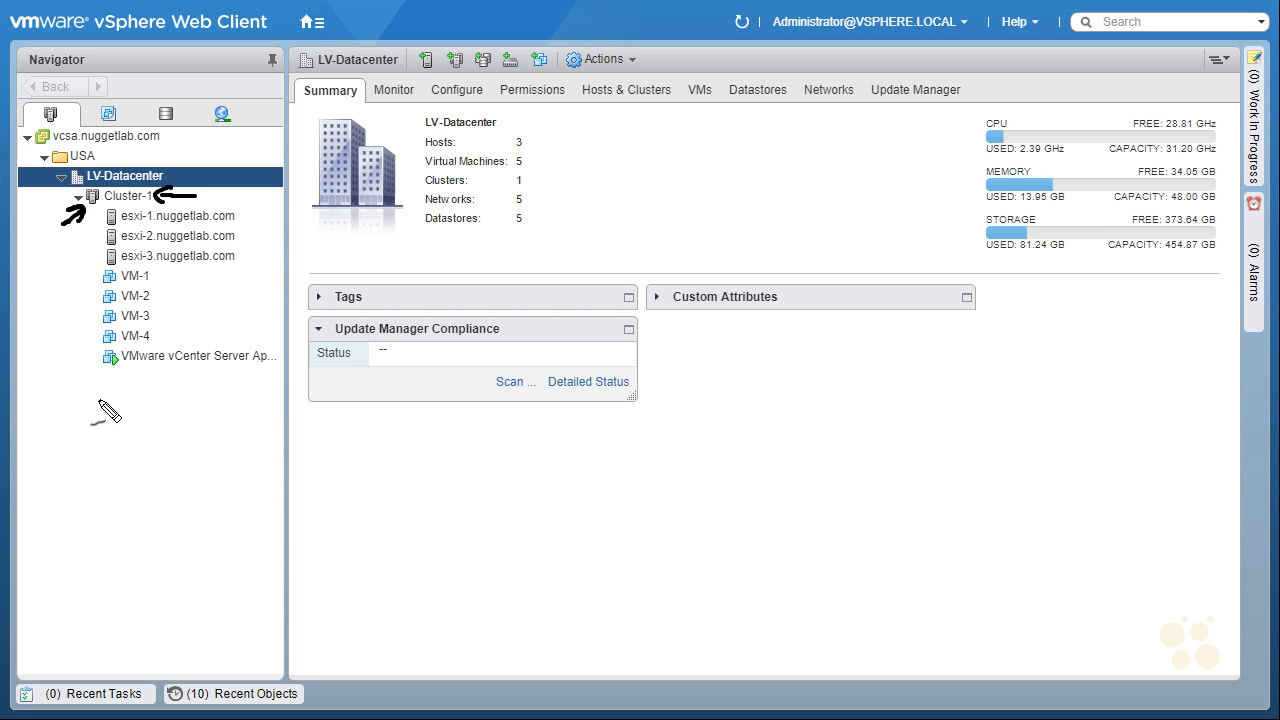
{"action": "mouse_move", "coordinate": [96, 391]}
{"action": "left_mouse_down"}
{"action": "mouse_move", "coordinate": [99, 404]}
{"action": "mouse_move", "coordinate": [160, 394]}
{"action": "mouse_move", "coordinate": [210, 407]}
{"action": "left_mouse_up"}
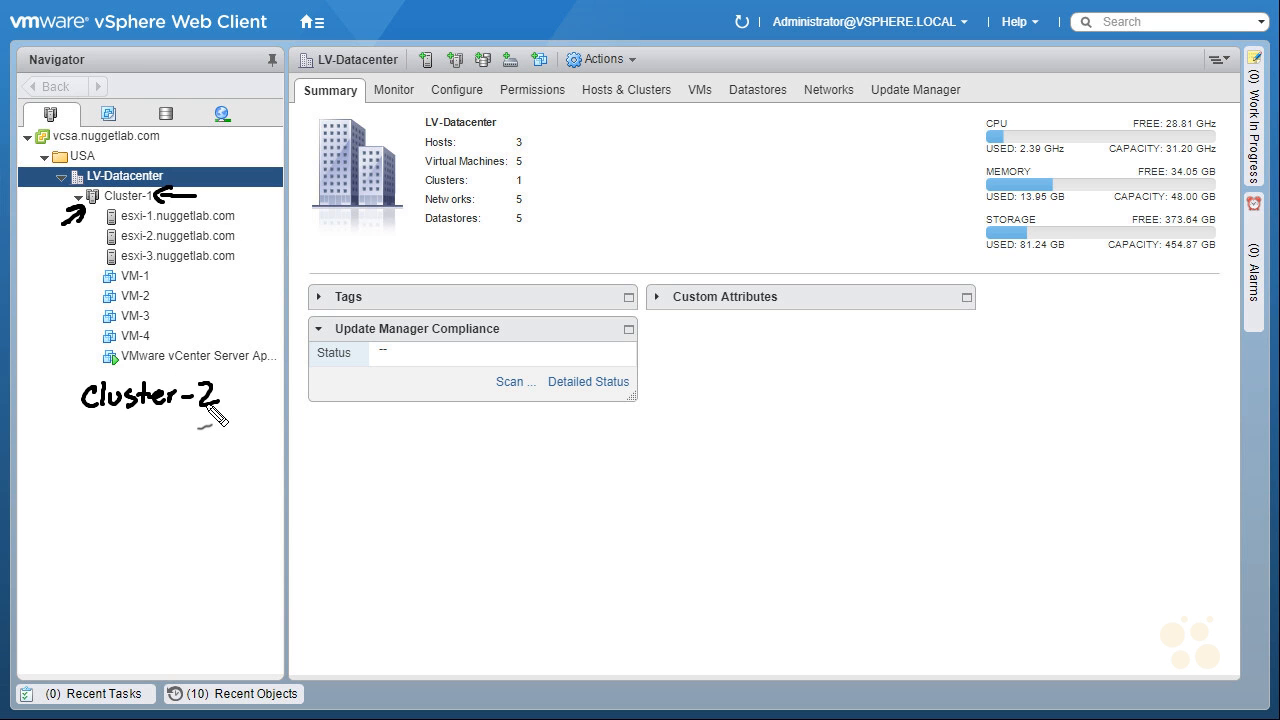
{"action": "mouse_move", "coordinate": [138, 223]}
{"action": "left_mouse_down"}
{"action": "mouse_move", "coordinate": [106, 230]}
{"action": "mouse_move", "coordinate": [97, 262]}
{"action": "mouse_move", "coordinate": [252, 264]}
{"action": "mouse_move", "coordinate": [98, 247]}
{"action": "mouse_move", "coordinate": [57, 358]}
{"action": "mouse_move", "coordinate": [147, 446]}
{"action": "mouse_move", "coordinate": [136, 460]}
{"action": "left_mouse_up"}
{"action": "mouse_move", "coordinate": [162, 337]}
{"action": "left_mouse_down"}
{"action": "mouse_move", "coordinate": [163, 283]}
{"action": "mouse_move", "coordinate": [118, 269]}
{"action": "mouse_move", "coordinate": [96, 305]}
{"action": "mouse_move", "coordinate": [96, 345]}
{"action": "mouse_move", "coordinate": [158, 347]}
{"action": "mouse_move", "coordinate": [157, 331]}
{"action": "left_mouse_up"}
{"action": "mouse_move", "coordinate": [225, 420]}
{"action": "left_mouse_down"}
{"action": "mouse_move", "coordinate": [256, 438]}
{"action": "mouse_move", "coordinate": [228, 432]}
{"action": "left_mouse_up"}
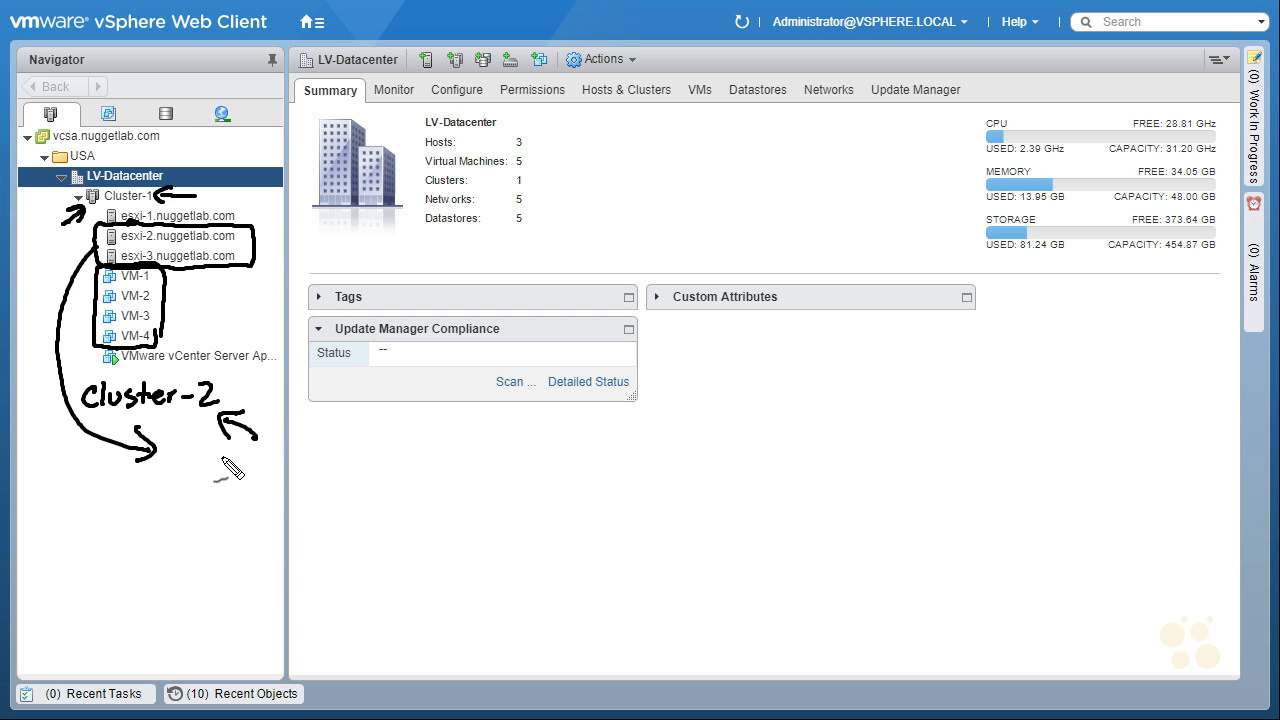
{"action": "mouse_move", "coordinate": [205, 455]}
{"action": "left_mouse_down"}
{"action": "mouse_move", "coordinate": [205, 481]}
{"action": "mouse_move", "coordinate": [217, 467]}
{"action": "left_mouse_up"}
{"action": "mouse_move", "coordinate": [231, 482]}
{"action": "left_mouse_down"}
{"action": "mouse_move", "coordinate": [238, 455]}
{"action": "mouse_move", "coordinate": [246, 482]}
{"action": "left_mouse_up"}
{"action": "left_click_drag", "start_coordinate": [232, 471], "coordinate": [244, 470]}
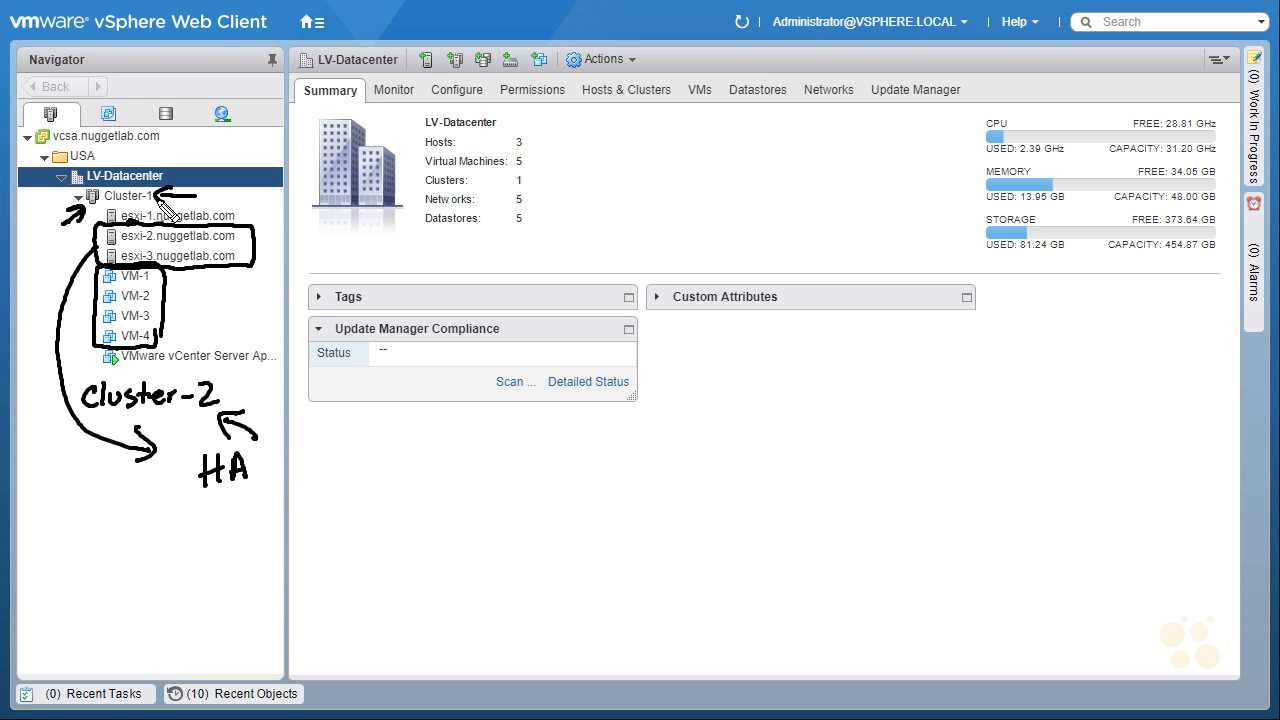
{"action": "left_click_drag", "start_coordinate": [122, 368], "coordinate": [292, 363]}
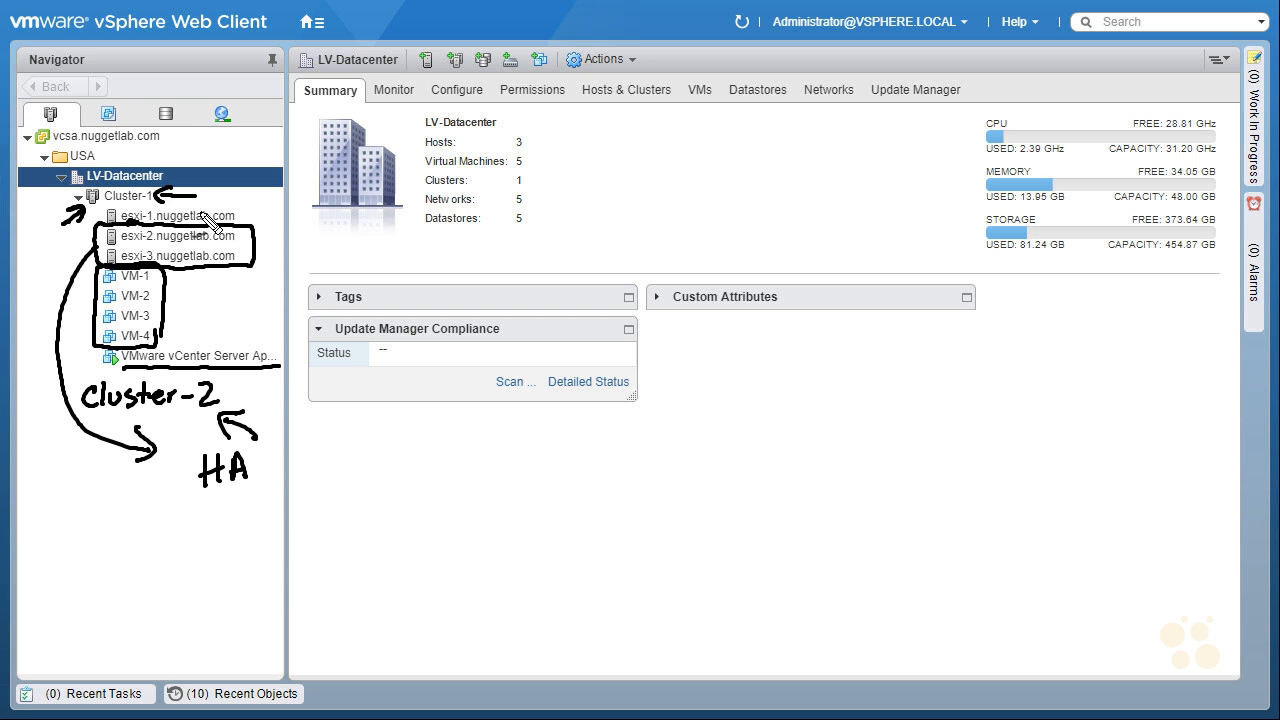
{"action": "mouse_move", "coordinate": [224, 320]}
{"action": "left_mouse_down"}
{"action": "mouse_move", "coordinate": [210, 342]}
{"action": "mouse_move", "coordinate": [221, 345]}
{"action": "left_mouse_up"}
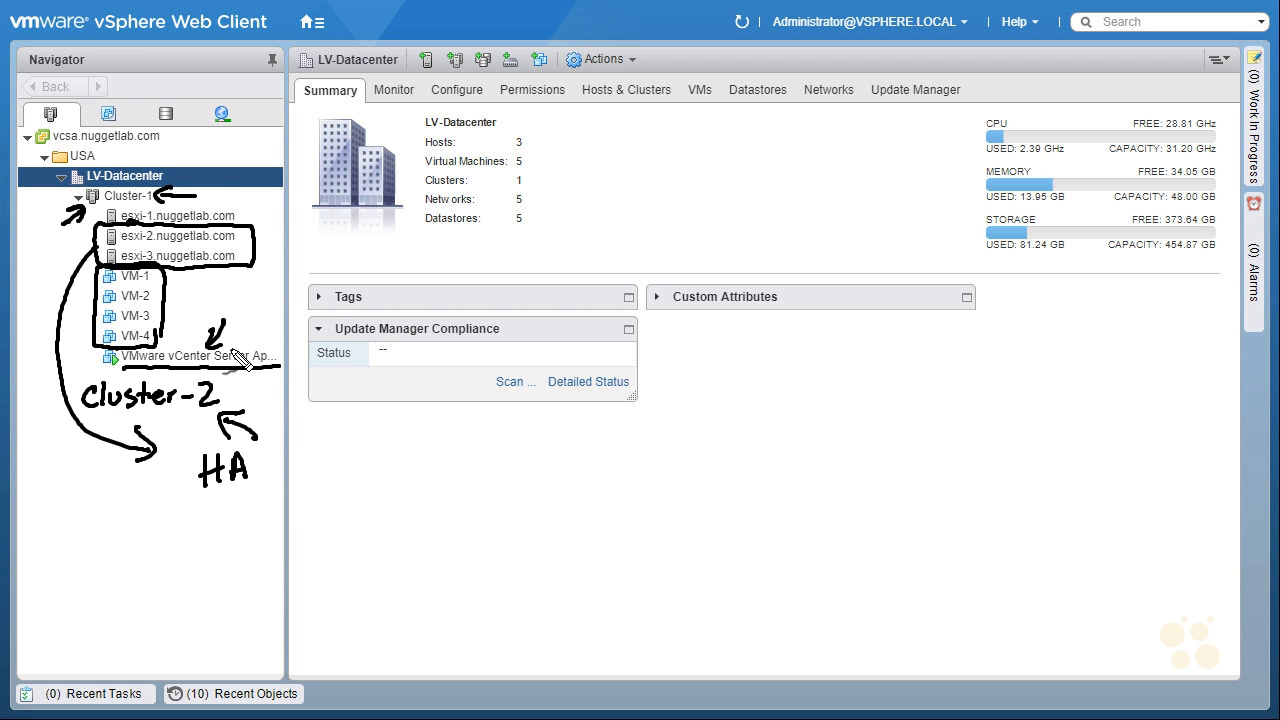
{"action": "key", "text": "Escape"}
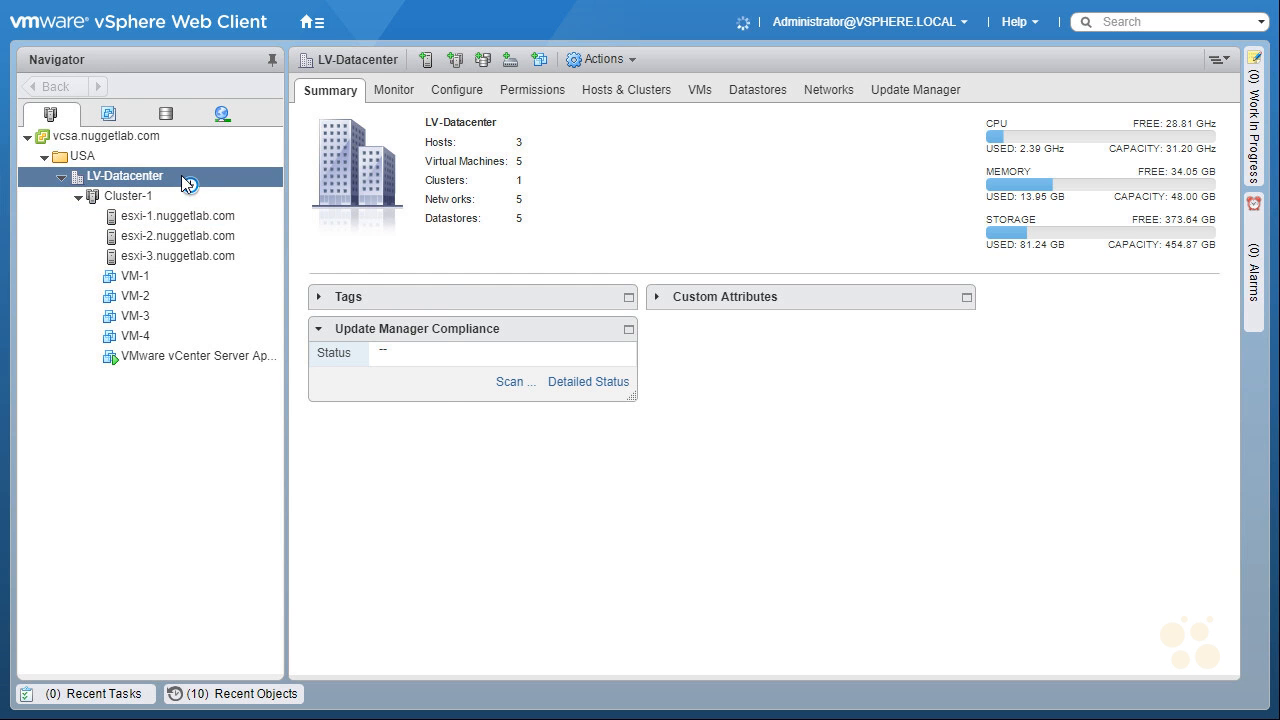
Create a cluster named Cluster-2 in LV-Datacenter with DRS on, fully automated, and the migration threshold at its most aggressive setting.
{"action": "right_click", "coordinate": [181, 175]}
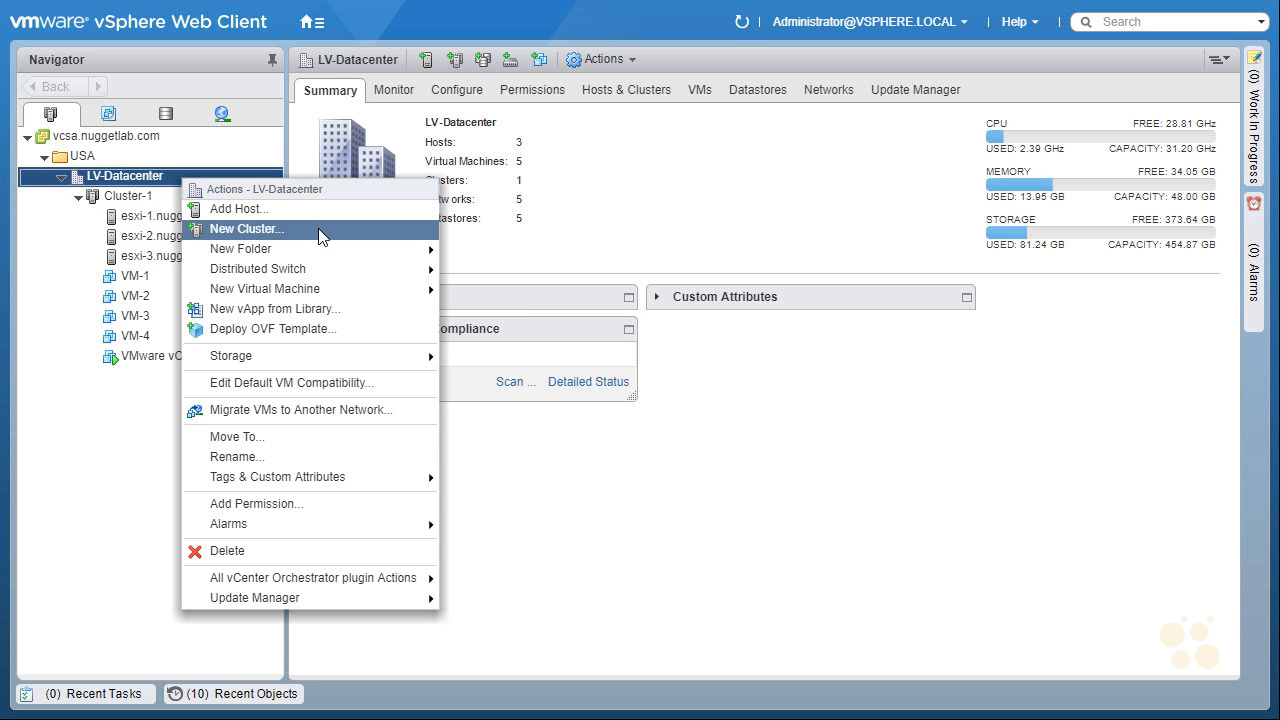
{"action": "left_click", "coordinate": [330, 232]}
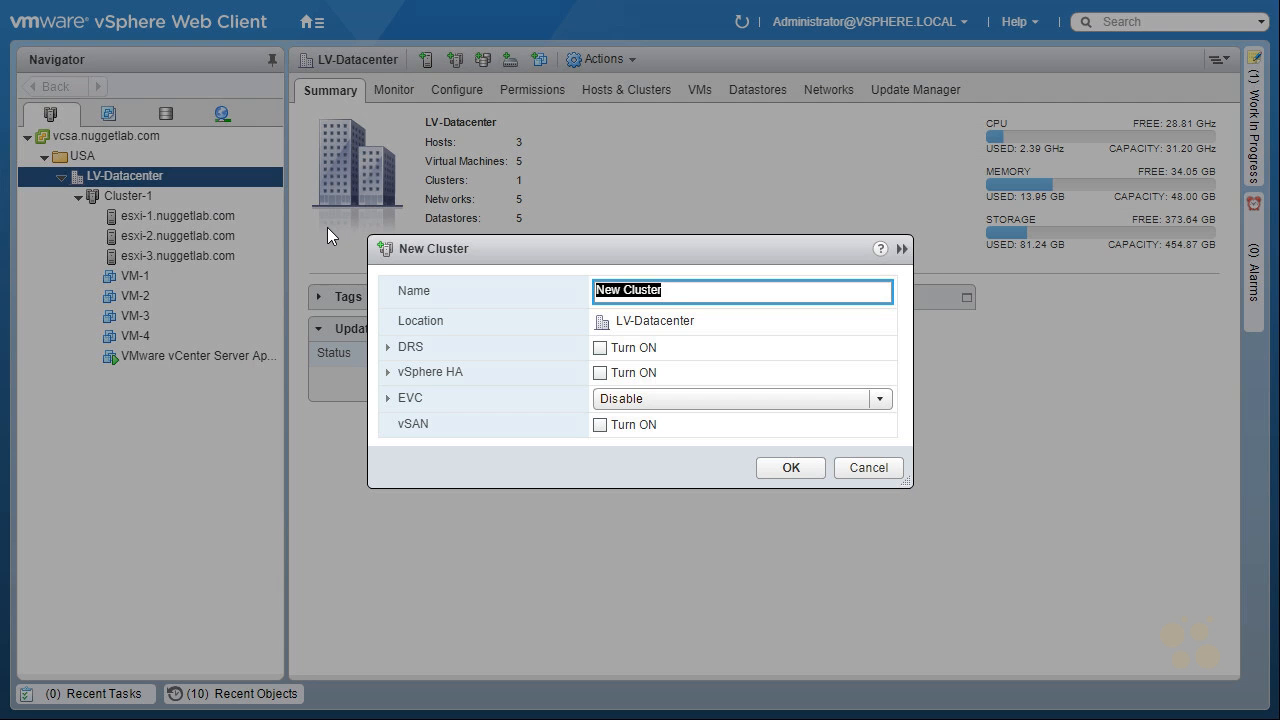
{"action": "type", "text": "Cluster-2"}
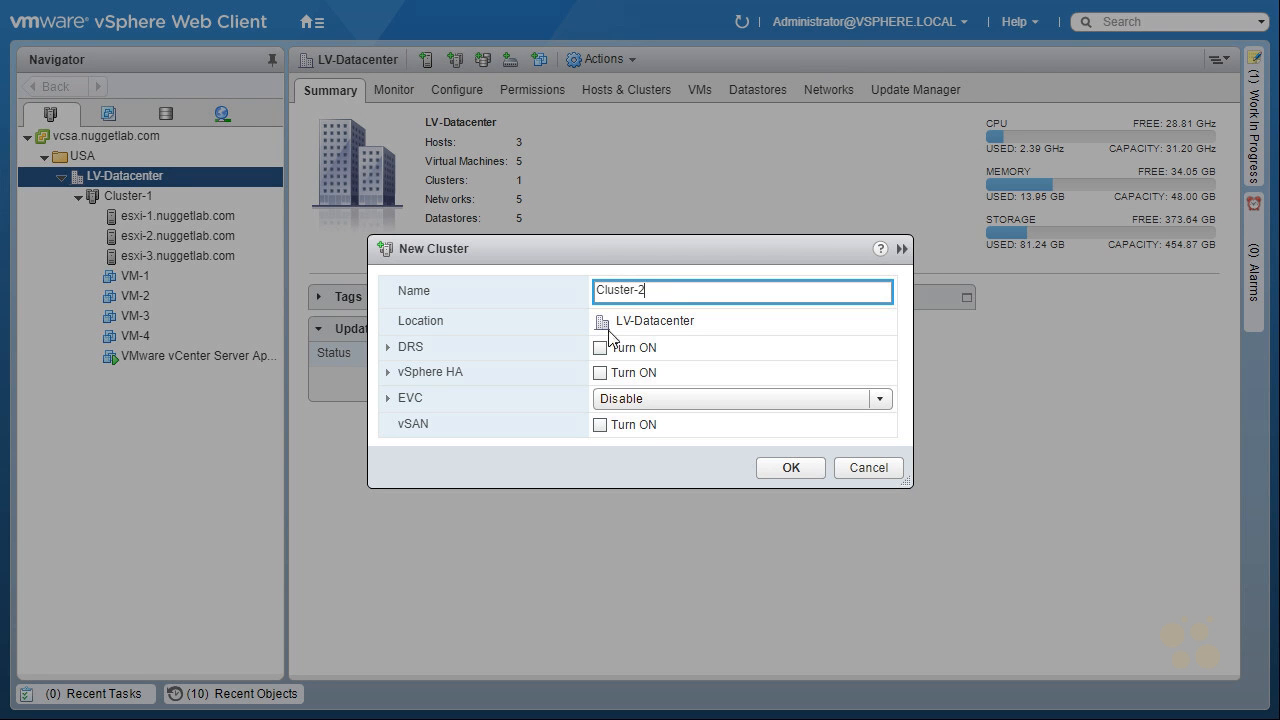
{"action": "left_click", "coordinate": [600, 348]}
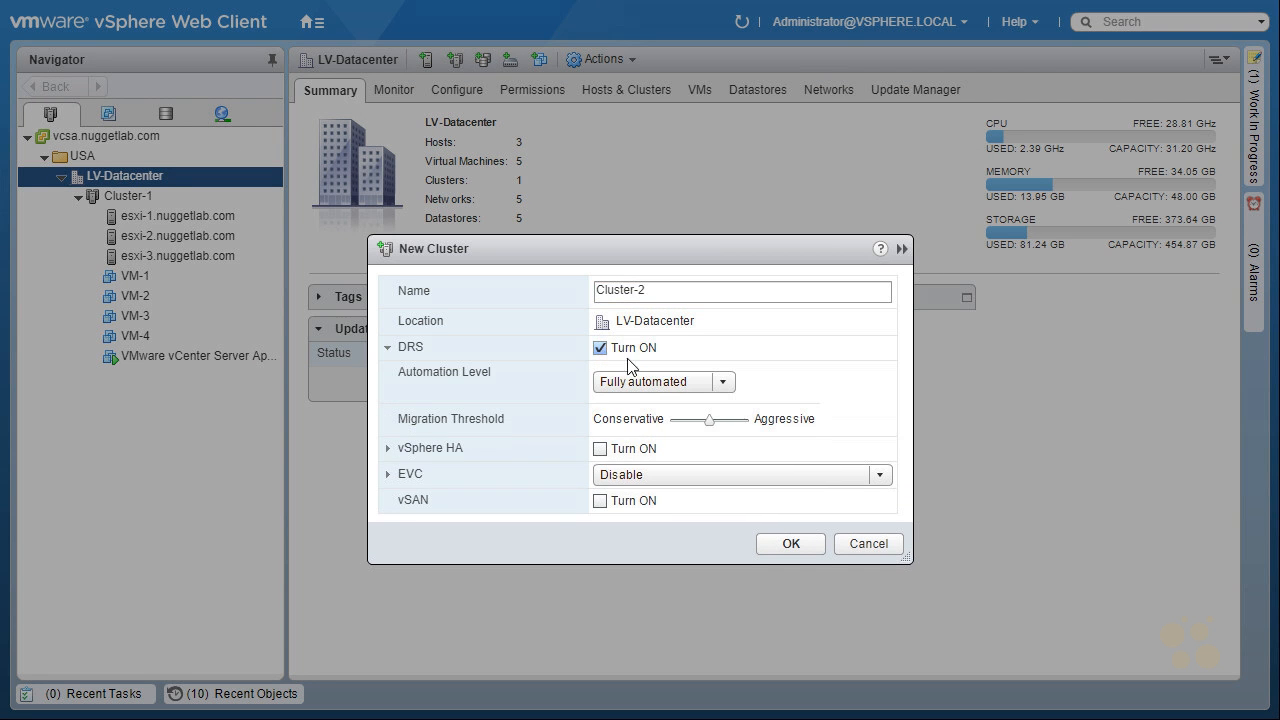
{"action": "left_click_drag", "start_coordinate": [713, 427], "coordinate": [780, 429]}
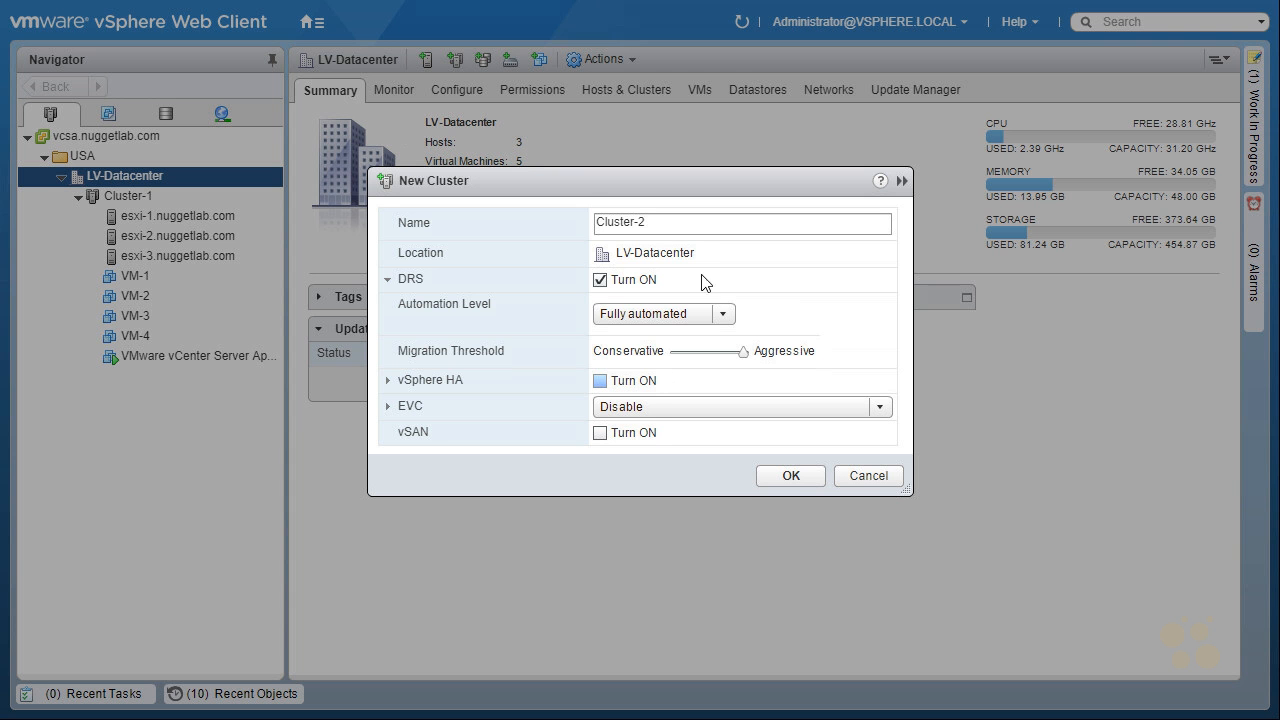
{"action": "left_click", "coordinate": [790, 475]}
{"action": "left_click", "coordinate": [78, 379]}
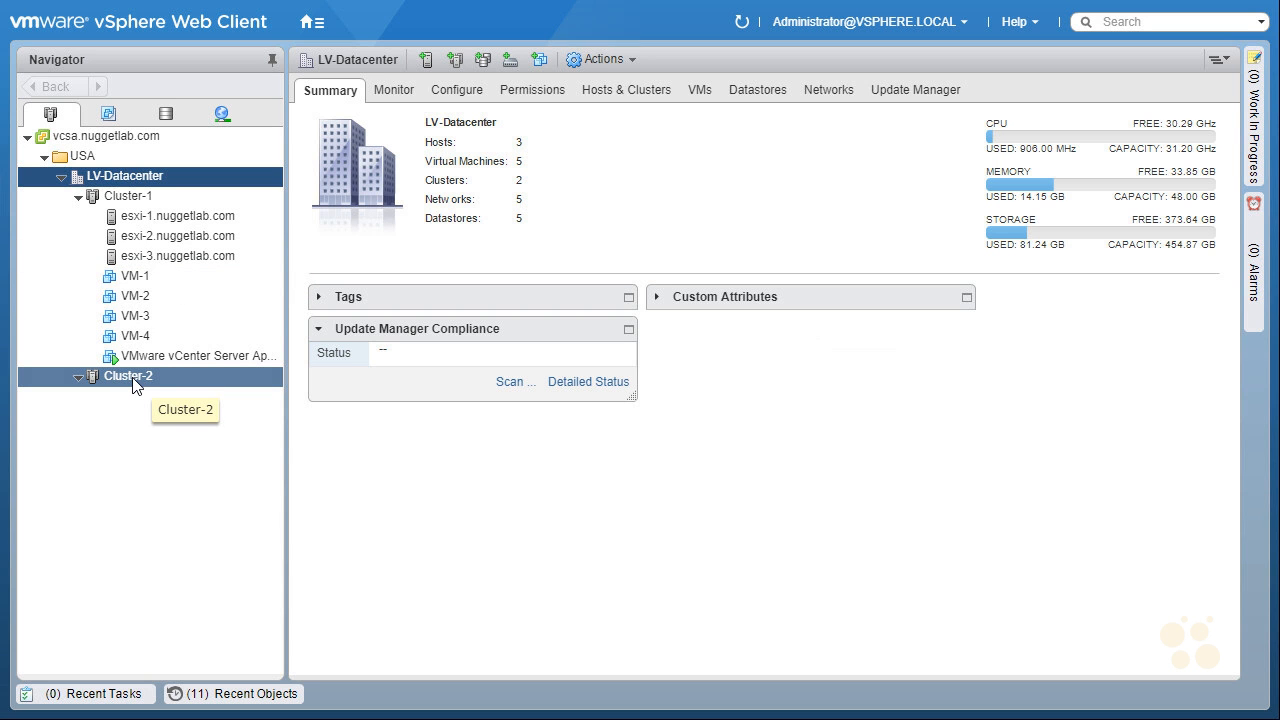
{"action": "left_click_drag", "start_coordinate": [133, 385], "coordinate": [143, 388]}
{"action": "mouse_move", "coordinate": [150, 224]}
{"action": "left_mouse_down"}
{"action": "mouse_move", "coordinate": [92, 258]}
{"action": "mouse_move", "coordinate": [158, 283]}
{"action": "mouse_move", "coordinate": [251, 269]}
{"action": "mouse_move", "coordinate": [155, 228]}
{"action": "left_mouse_up"}
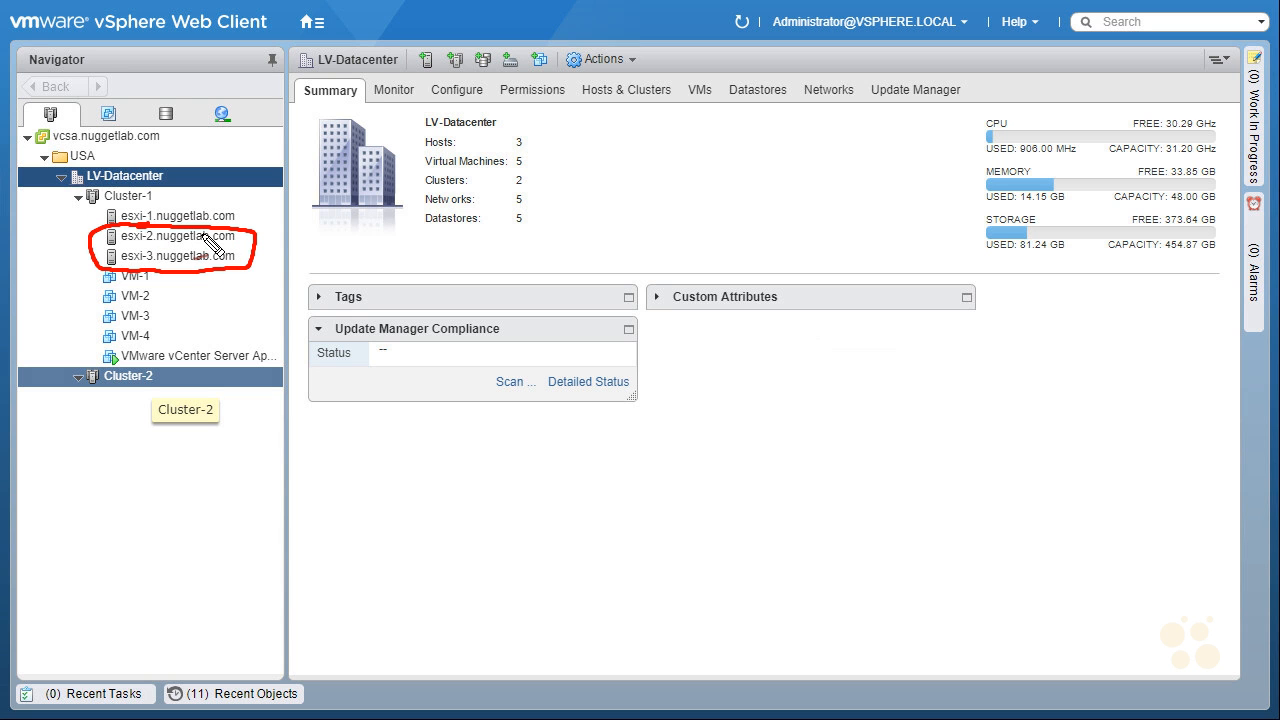
{"action": "mouse_move", "coordinate": [44, 266]}
{"action": "left_mouse_down"}
{"action": "mouse_move", "coordinate": [88, 258]}
{"action": "mouse_move", "coordinate": [74, 270]}
{"action": "left_mouse_up"}
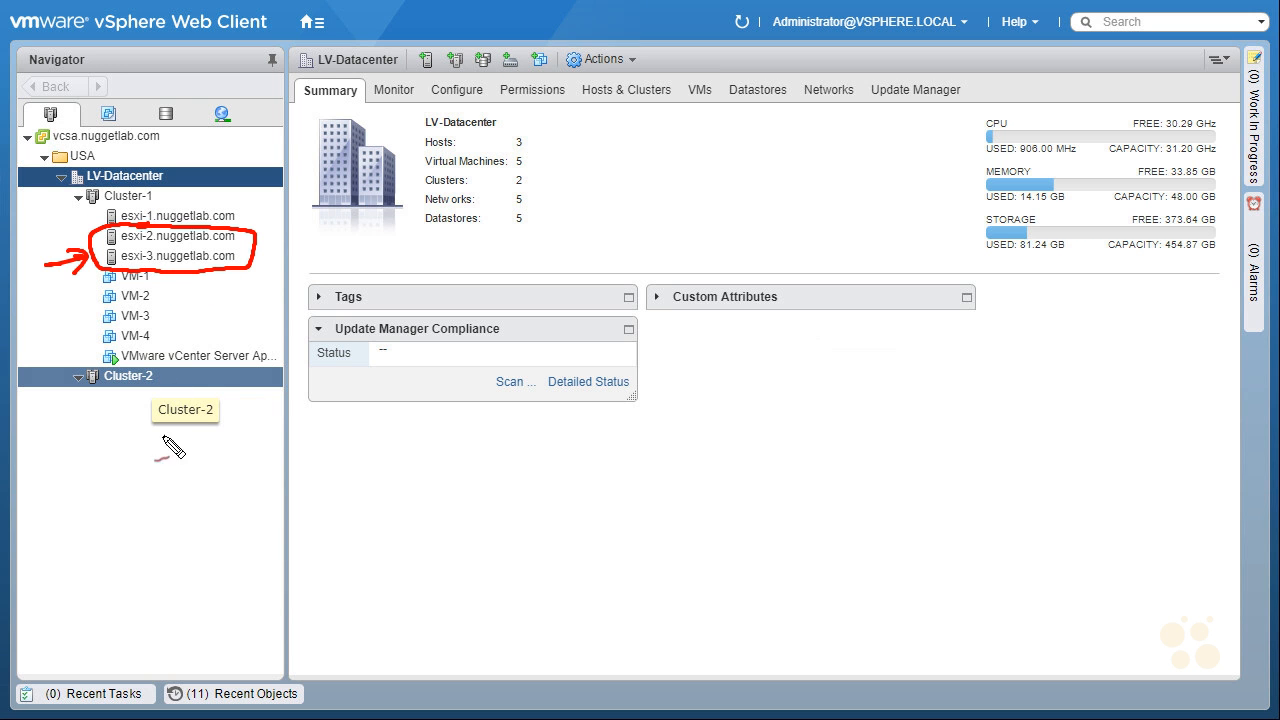
{"action": "key", "text": "Escape"}
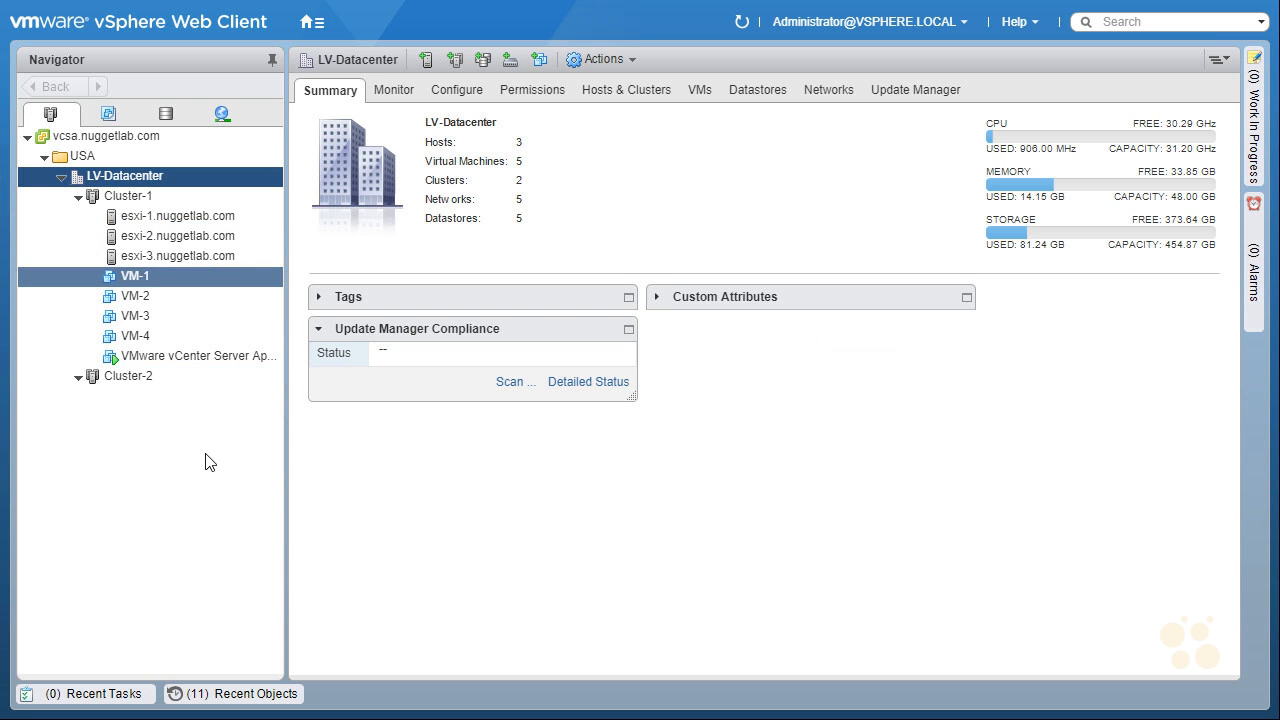
Put host esxi-2.nuggetlab.com into maintenance mode, moving powered-off and suspended virtual machines to other hosts in the cluster.
{"action": "right_click", "coordinate": [205, 237]}
{"action": "mouse_move", "coordinate": [323, 238]}
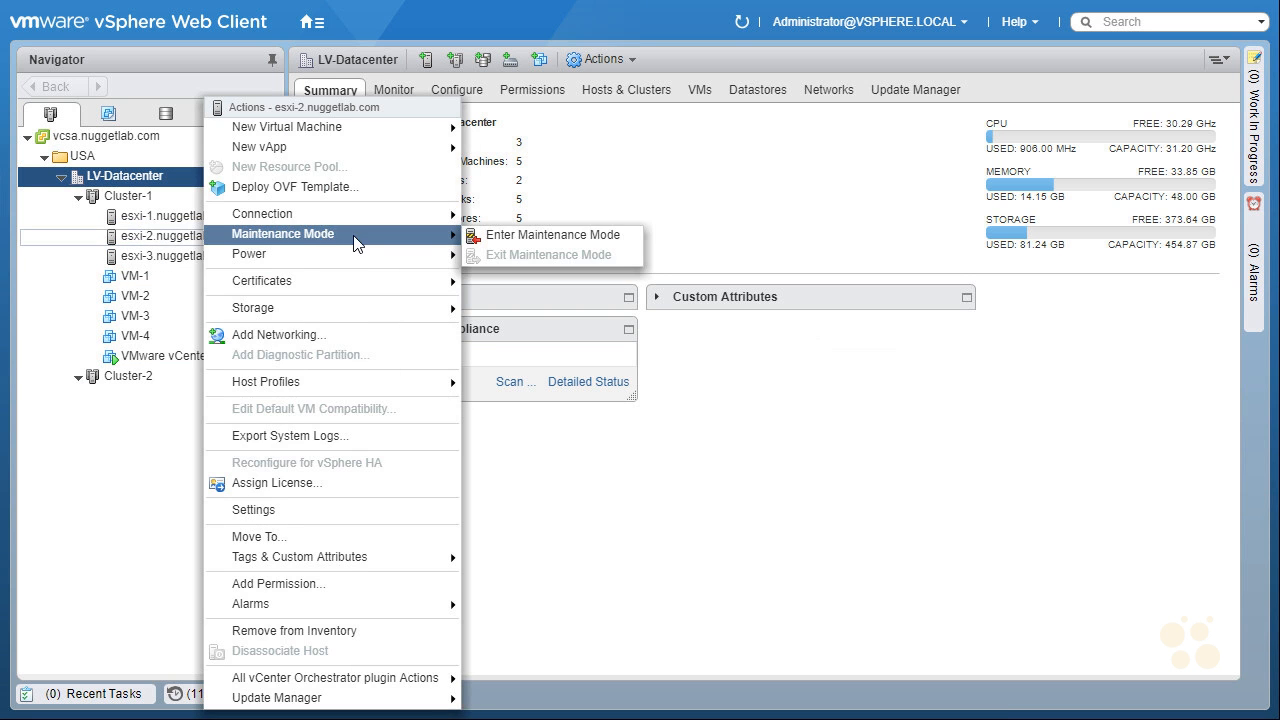
{"action": "left_click", "coordinate": [556, 234]}
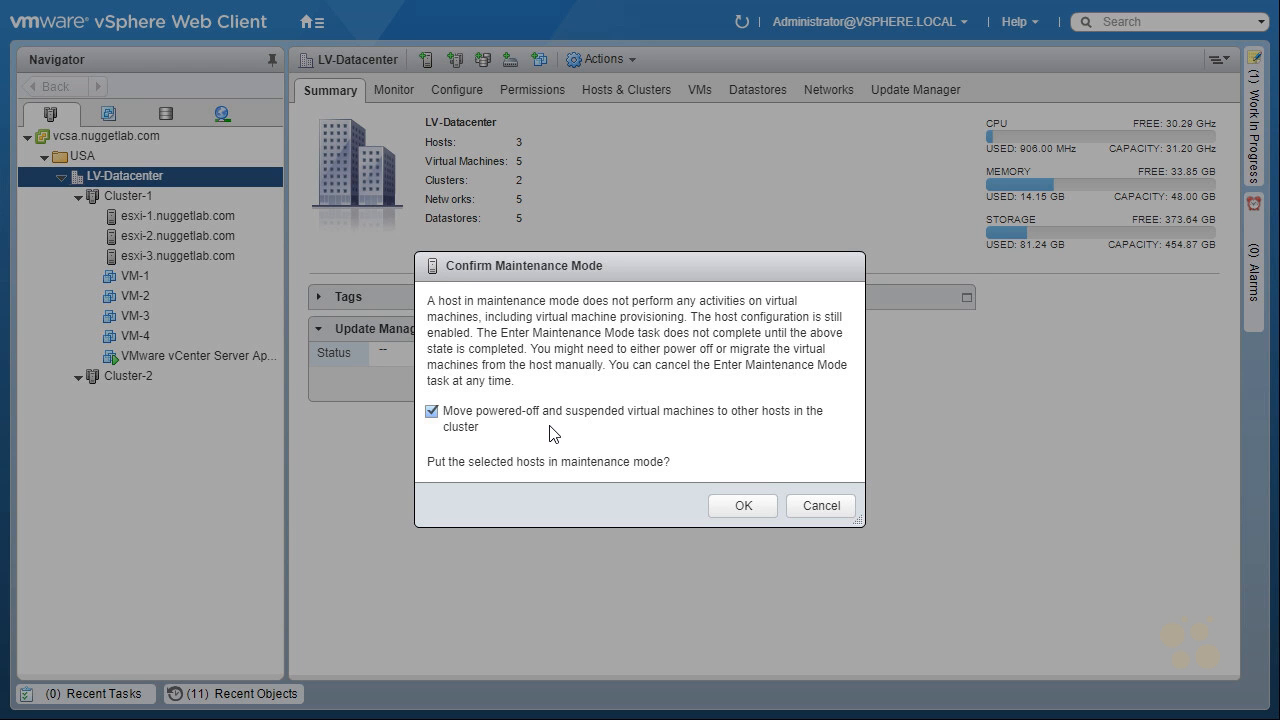
{"action": "left_click", "coordinate": [742, 507]}
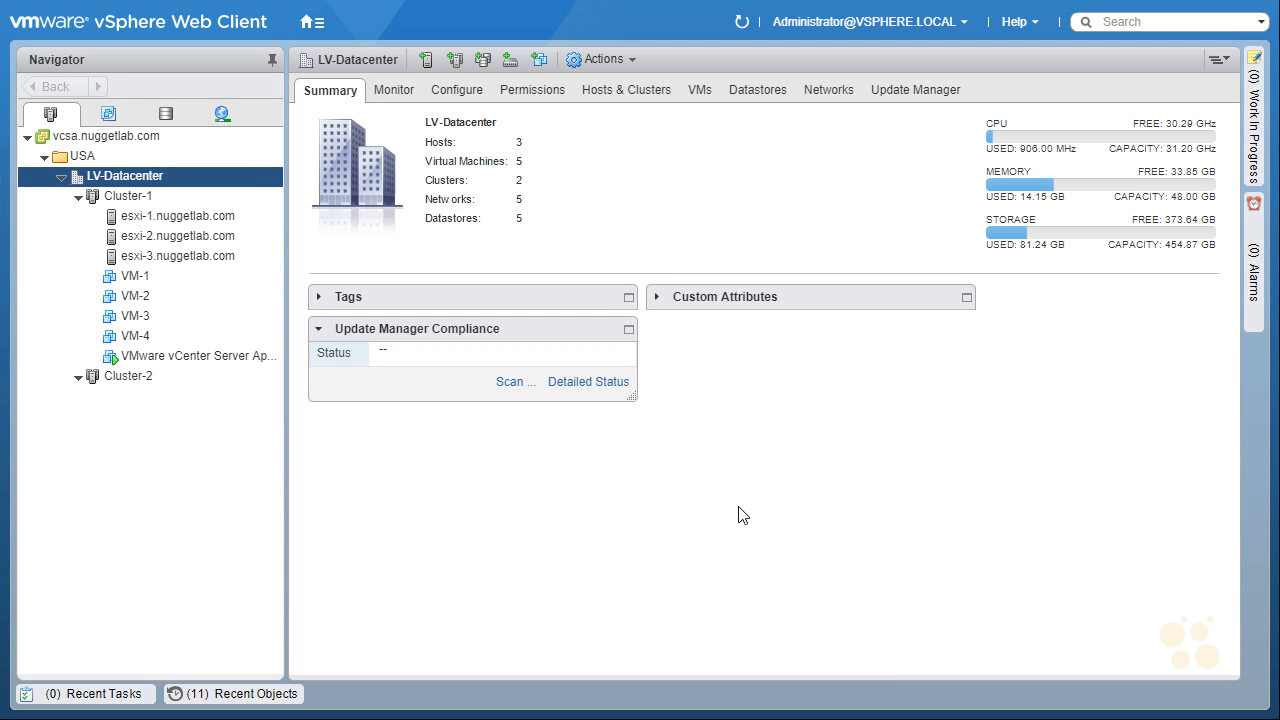
Put host esxi-3.nuggetlab.com into maintenance mode, with powered-off and suspended virtual machines moved to other cluster hosts.
{"action": "left_click", "coordinate": [226, 259]}
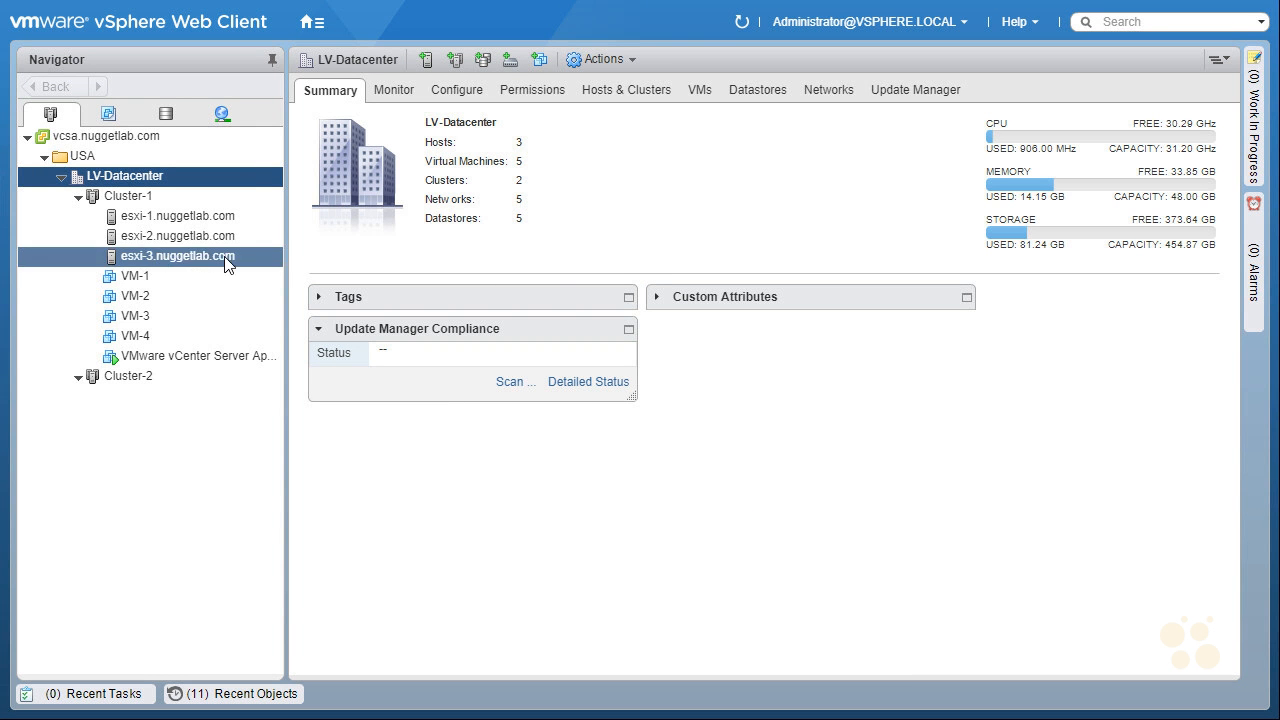
{"action": "right_click", "coordinate": [224, 256]}
{"action": "mouse_move", "coordinate": [366, 236]}
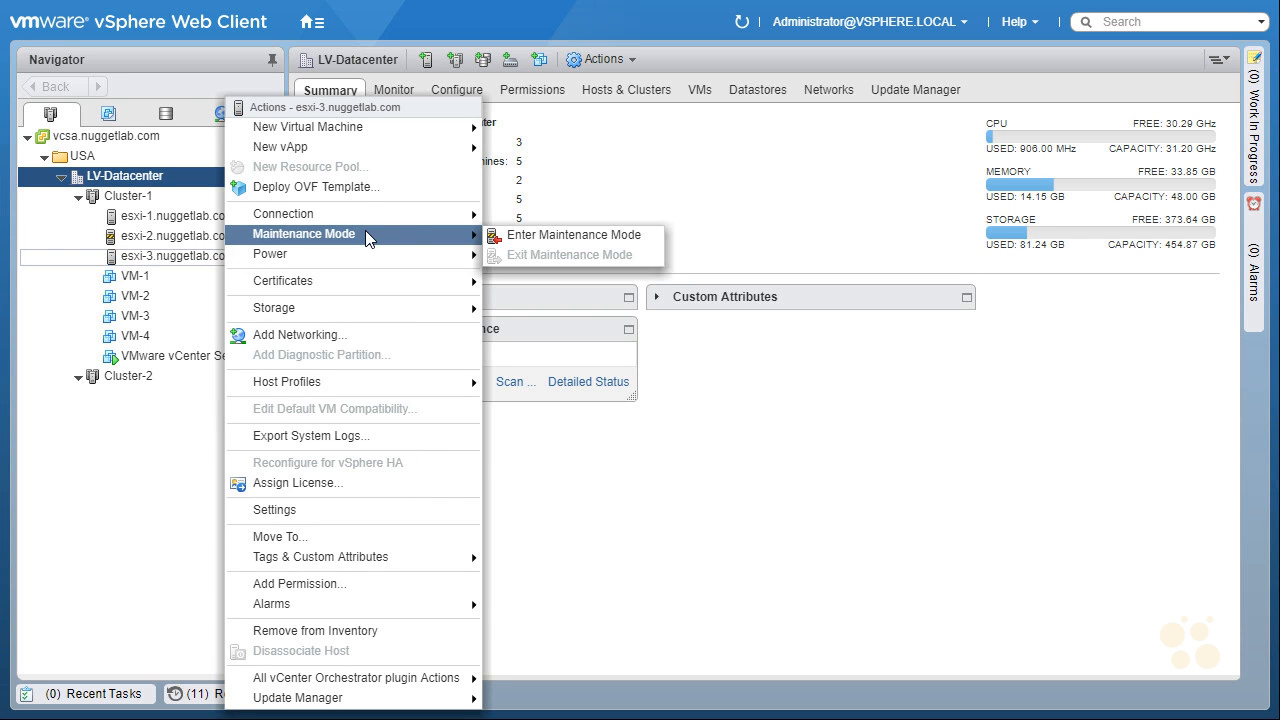
{"action": "left_click", "coordinate": [610, 235]}
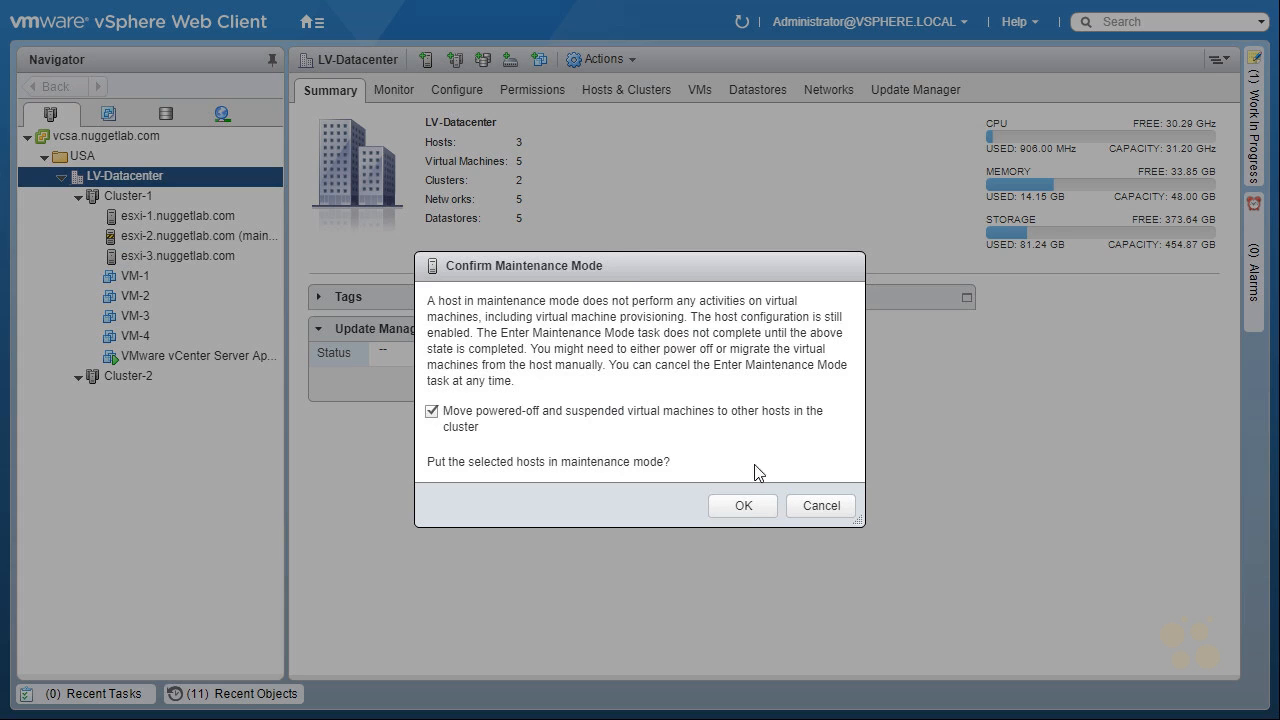
{"action": "left_click", "coordinate": [742, 507]}
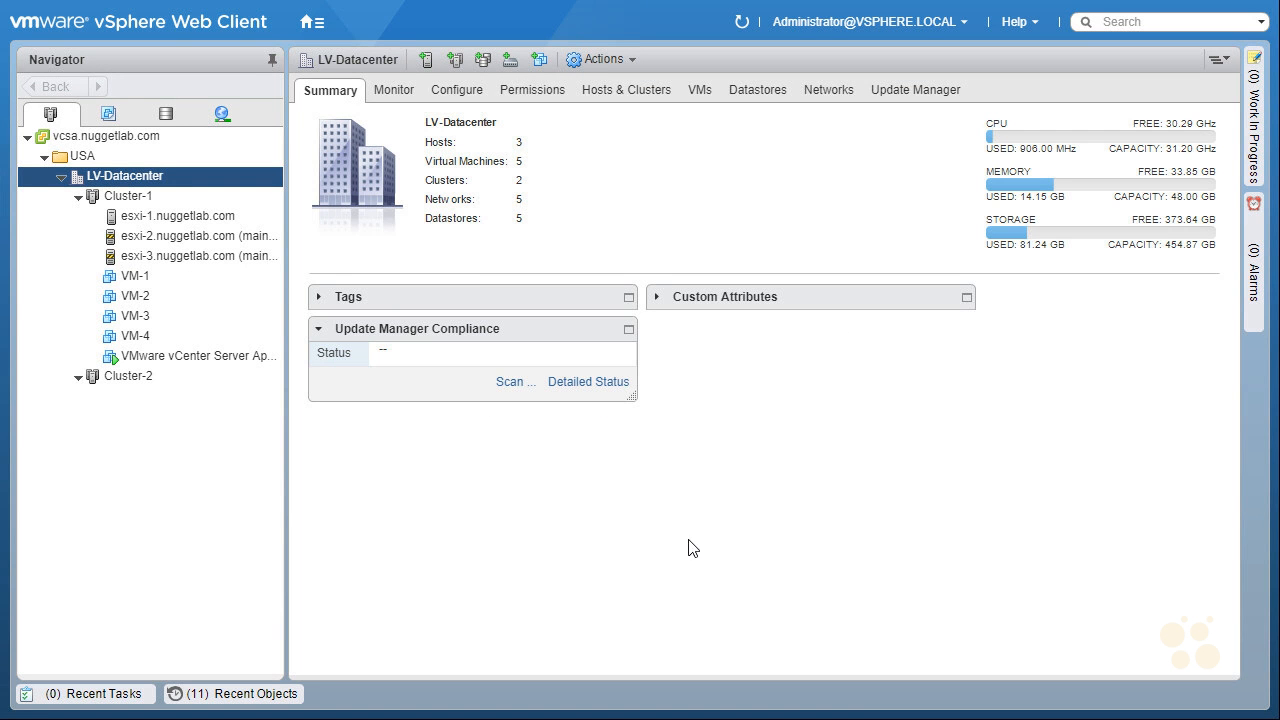
Review the host list of Cluster-1 and select hosts esxi-2.nuggetlab.com and esxi-3.nuggetlab.com in it.
{"action": "left_click", "coordinate": [126, 197]}
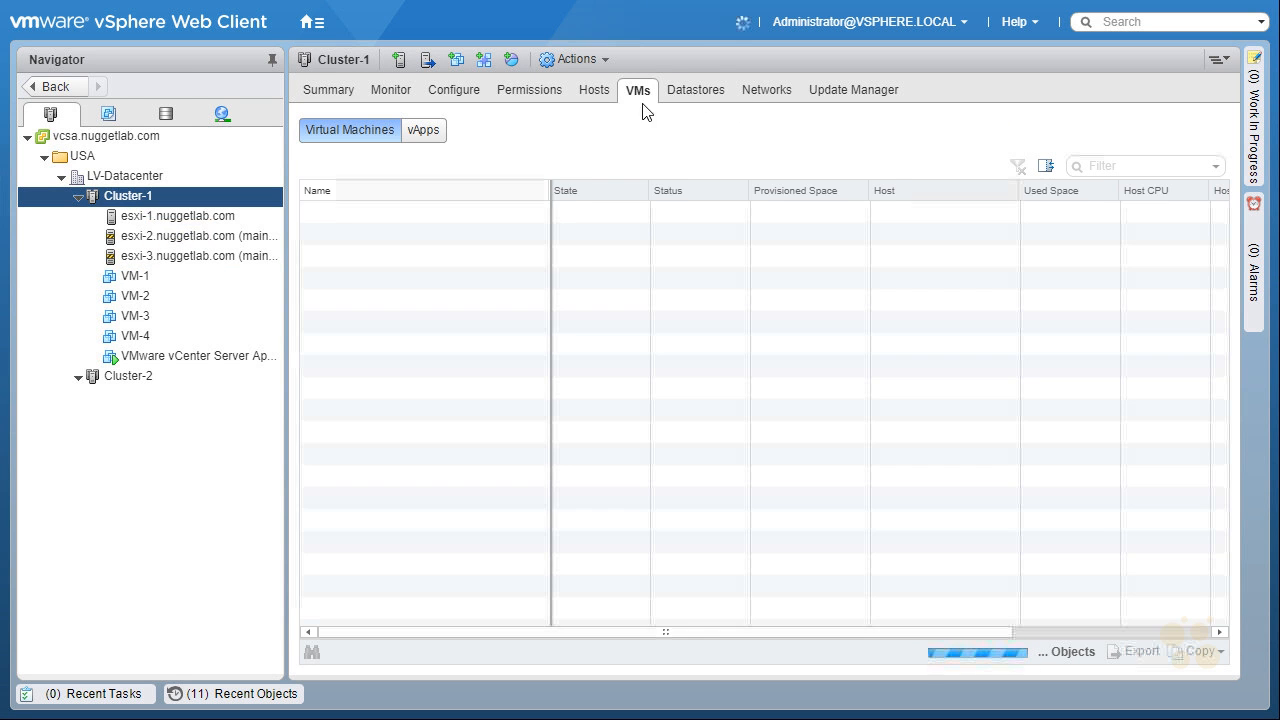
{"action": "left_click", "coordinate": [595, 92]}
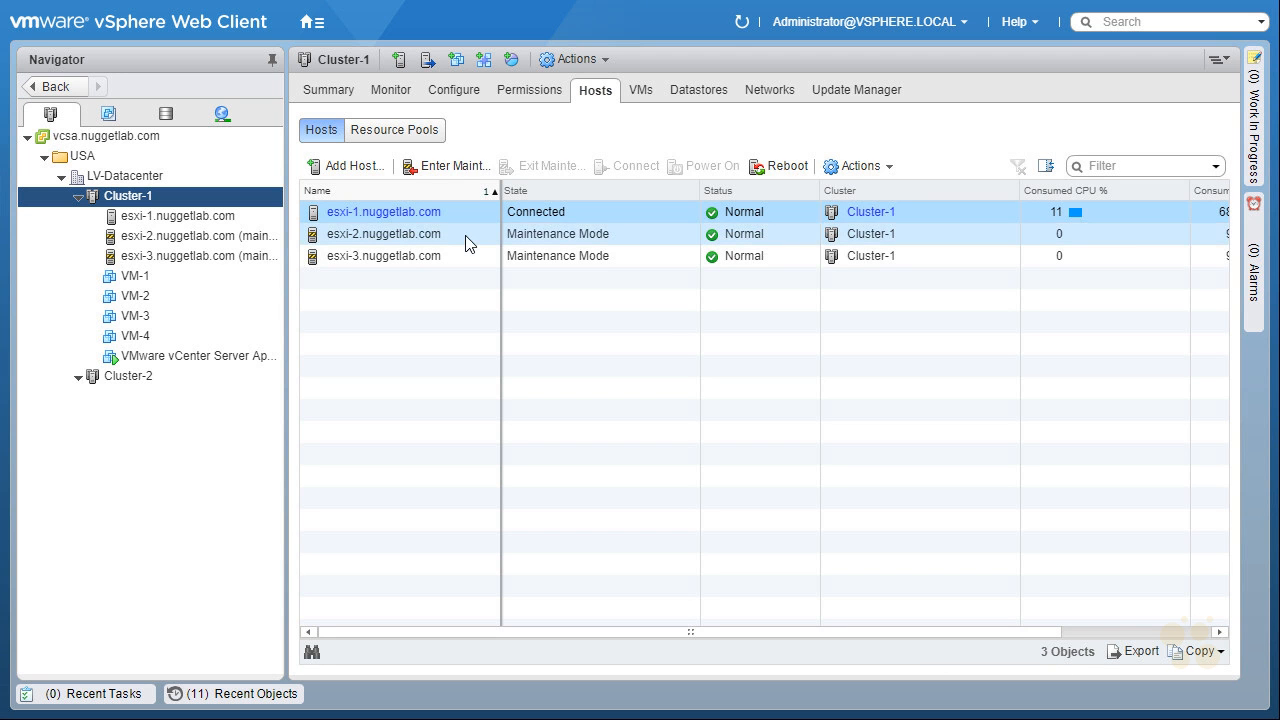
{"action": "left_click", "coordinate": [468, 242]}
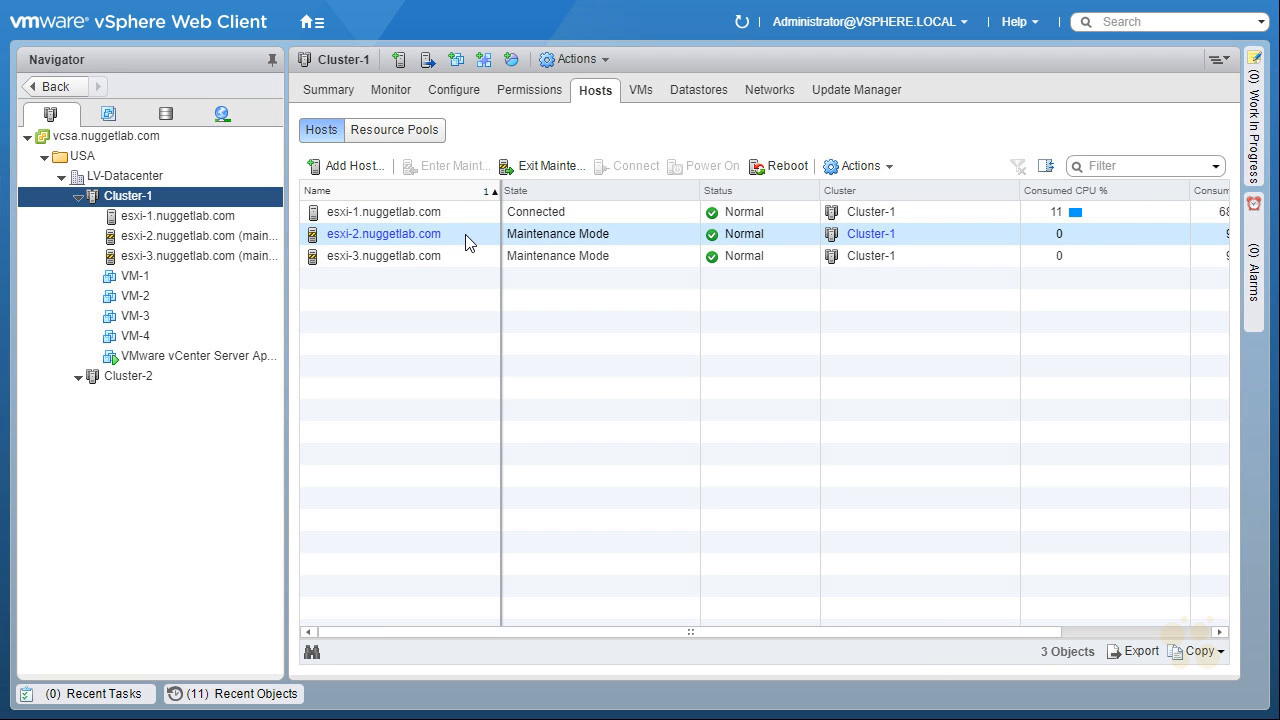
{"action": "left_click", "coordinate": [466, 253], "text": "shift"}
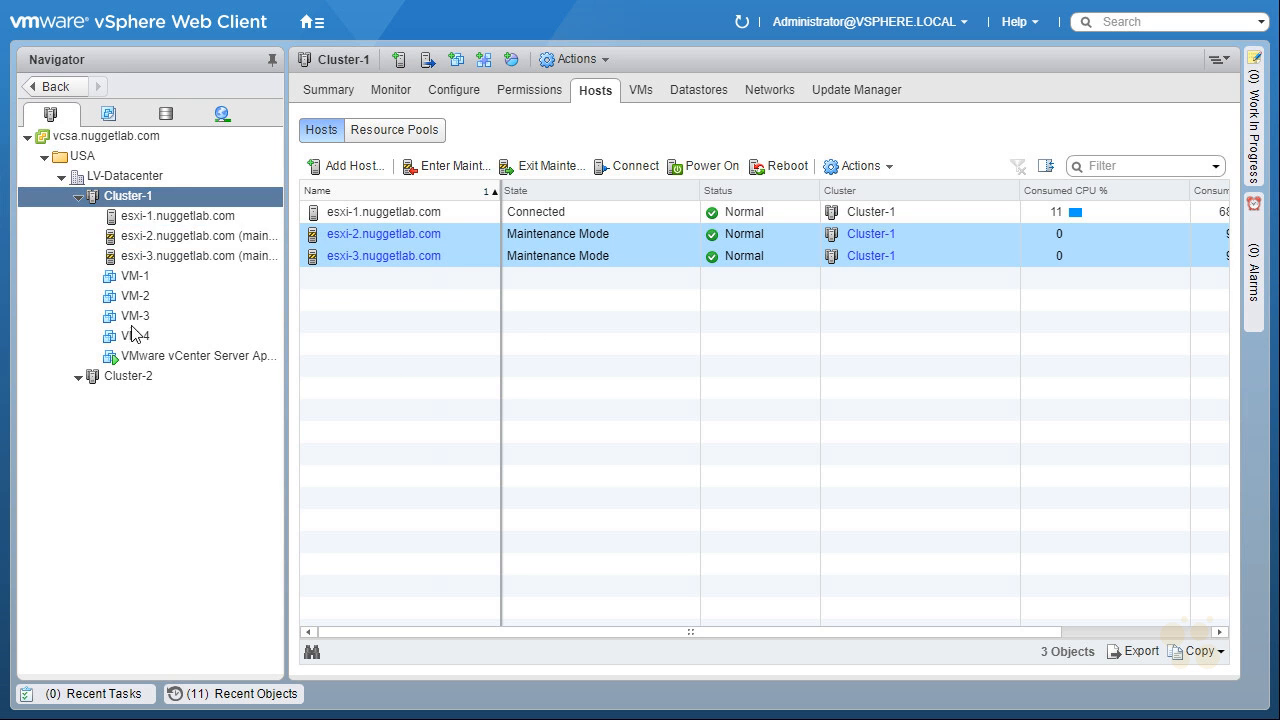
Move hosts esxi-2.nuggetlab.com and esxi-3.nuggetlab.com into Cluster-2.
{"action": "left_click", "coordinate": [130, 383]}
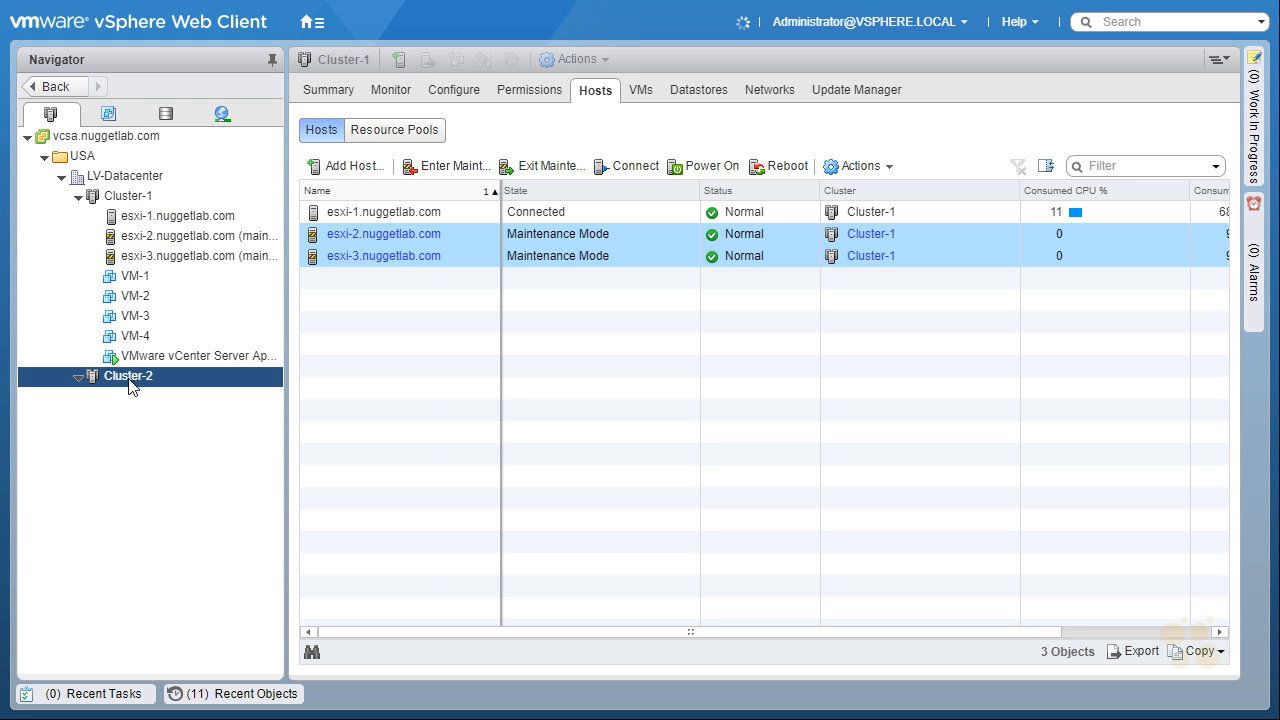
{"action": "right_click", "coordinate": [130, 383]}
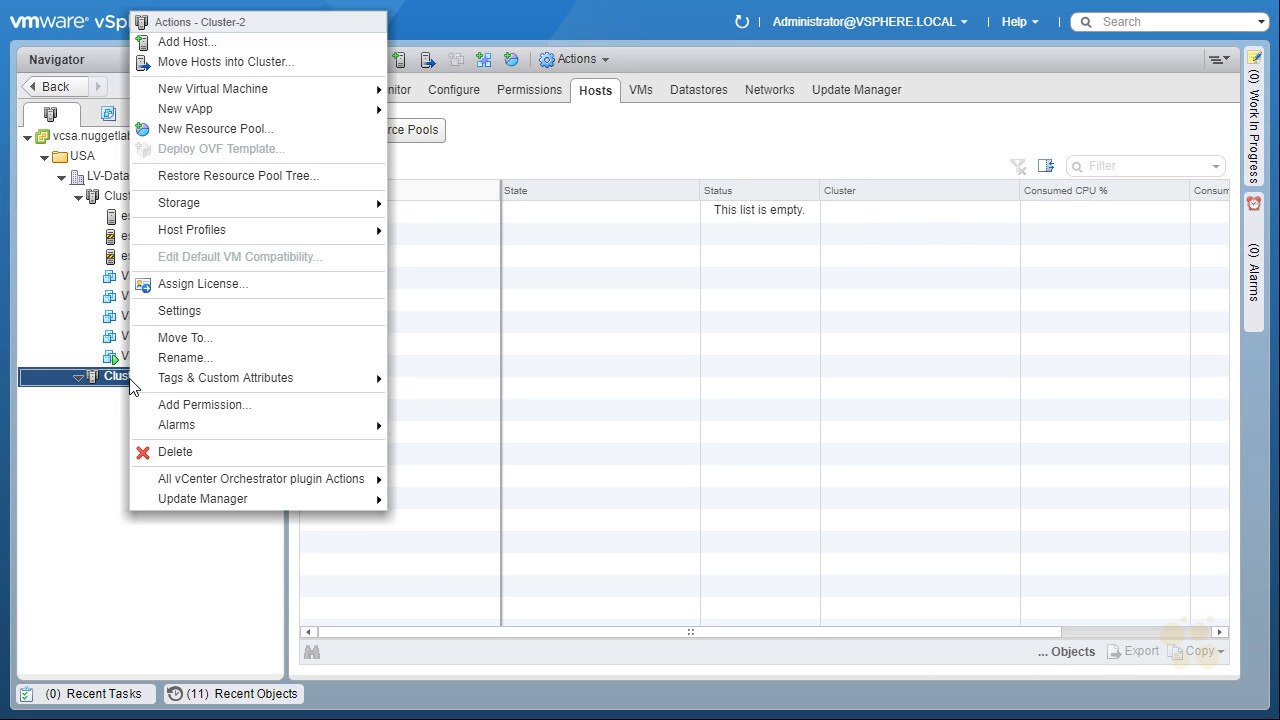
{"action": "left_click", "coordinate": [308, 65]}
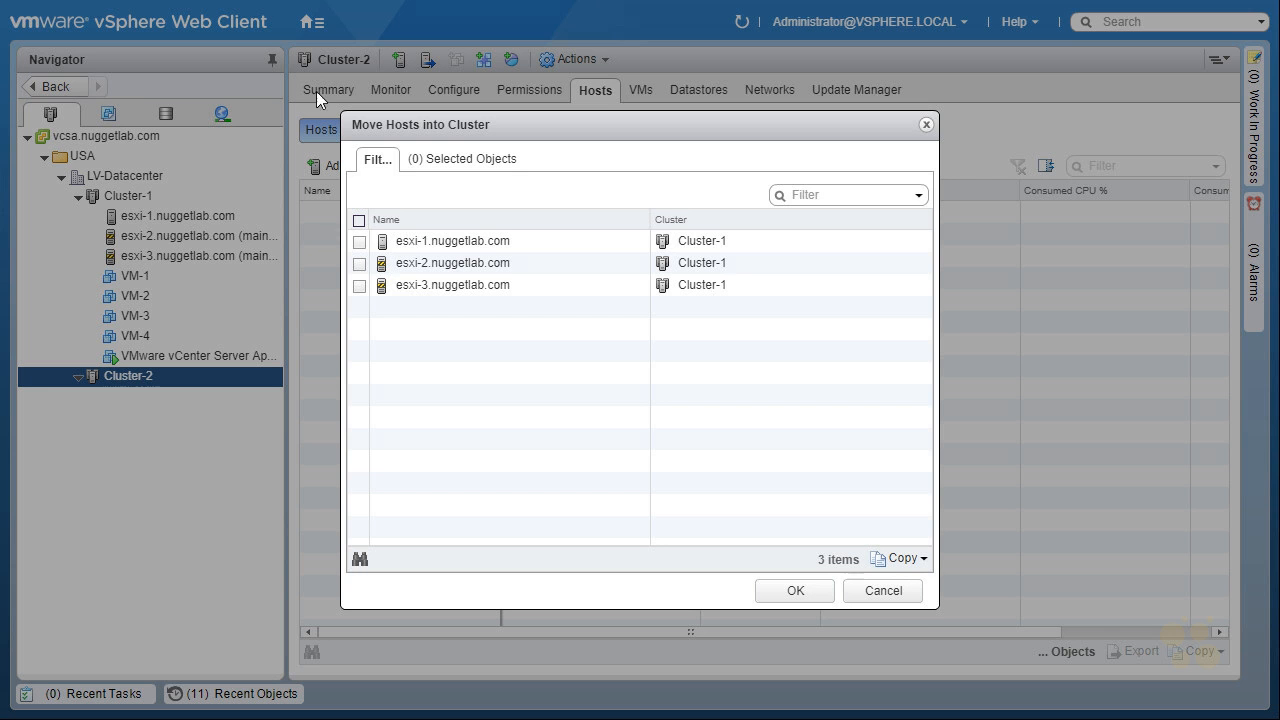
{"action": "left_click", "coordinate": [359, 264]}
{"action": "left_click", "coordinate": [360, 286]}
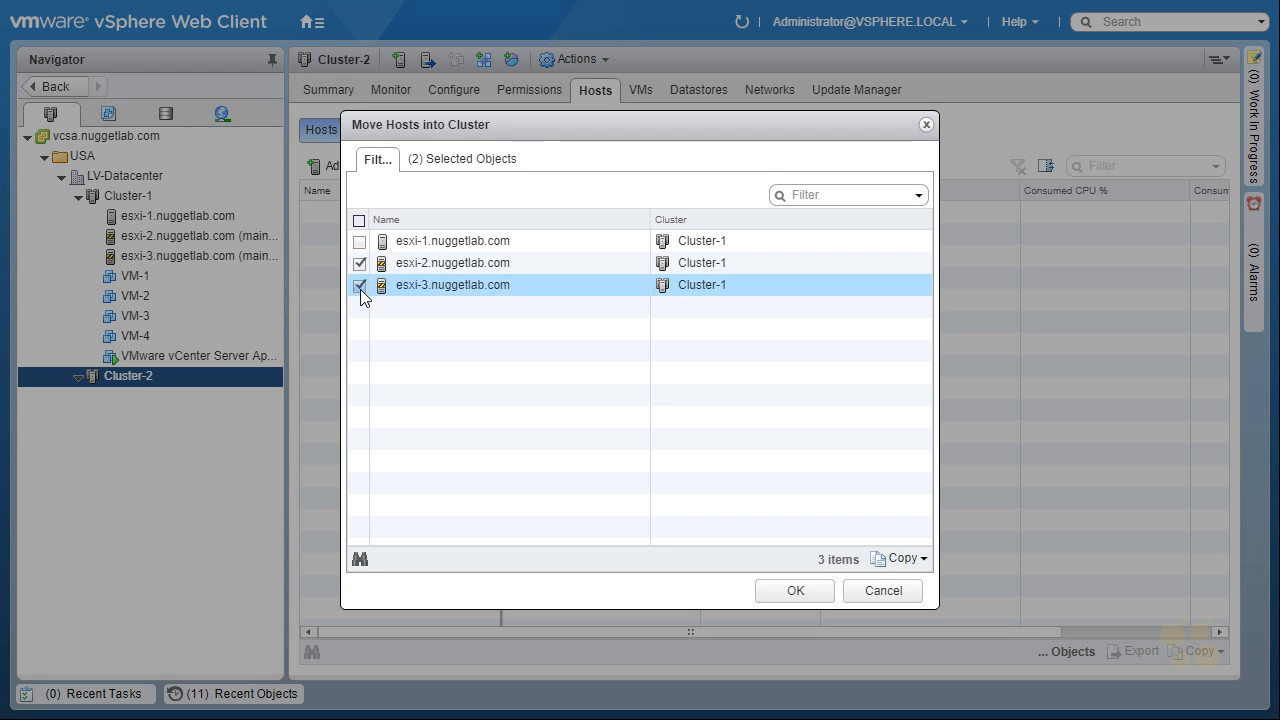
{"action": "left_click", "coordinate": [799, 591]}
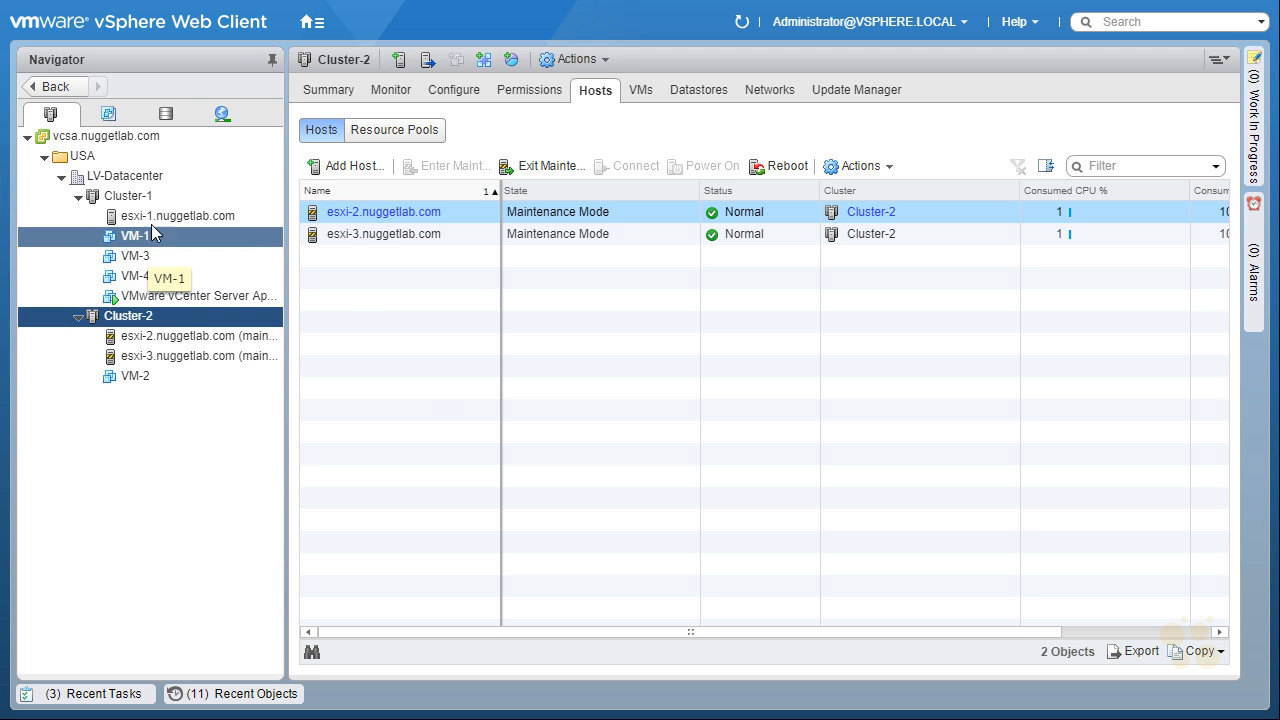
Start one migration for the virtual machines VM-1, VM-3 and VM-4 in Cluster-1.
{"action": "left_click", "coordinate": [138, 197]}
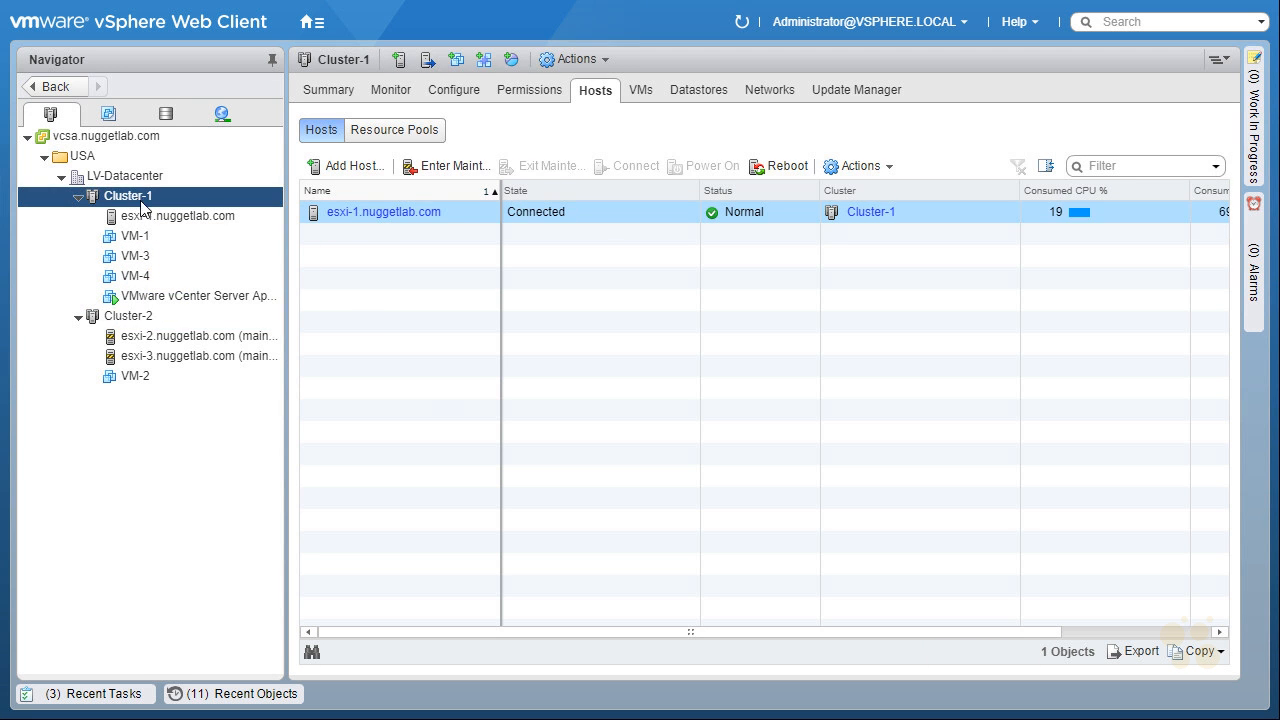
{"action": "left_click", "coordinate": [641, 90]}
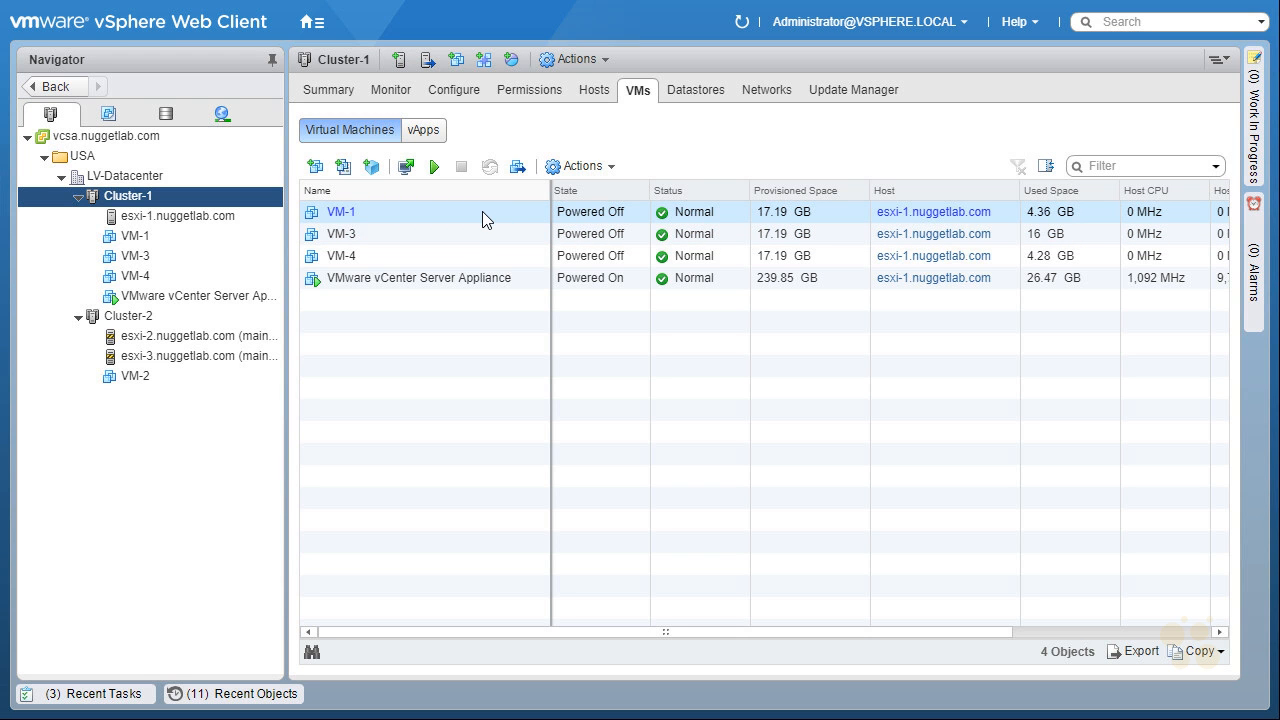
{"action": "left_click", "coordinate": [482, 260], "text": "shift"}
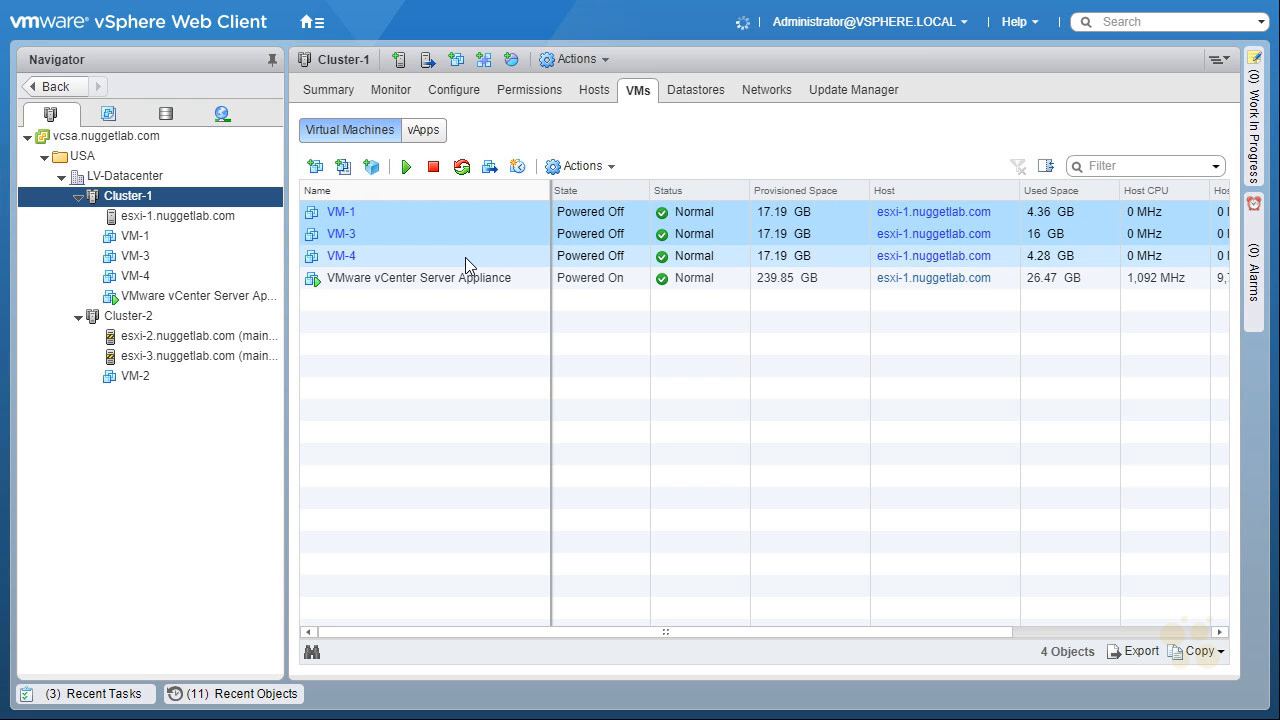
{"action": "right_click", "coordinate": [465, 258]}
{"action": "left_click", "coordinate": [536, 362]}
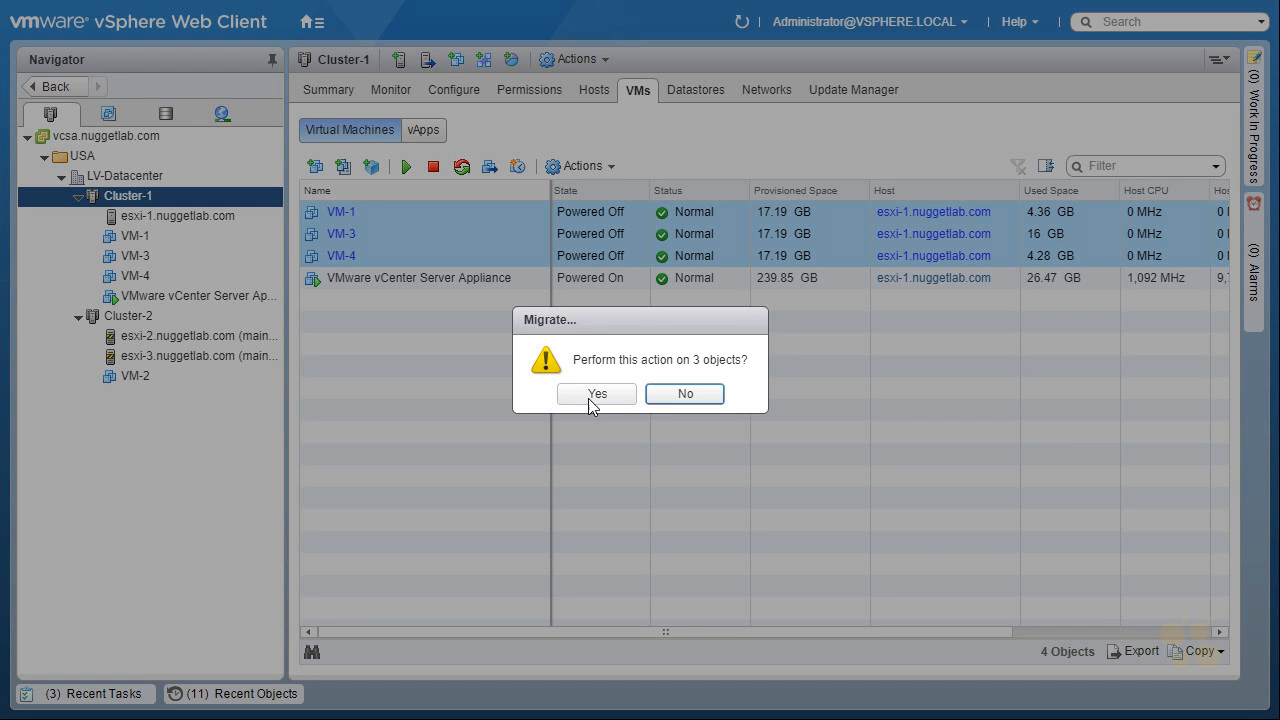
{"action": "left_click", "coordinate": [597, 395]}
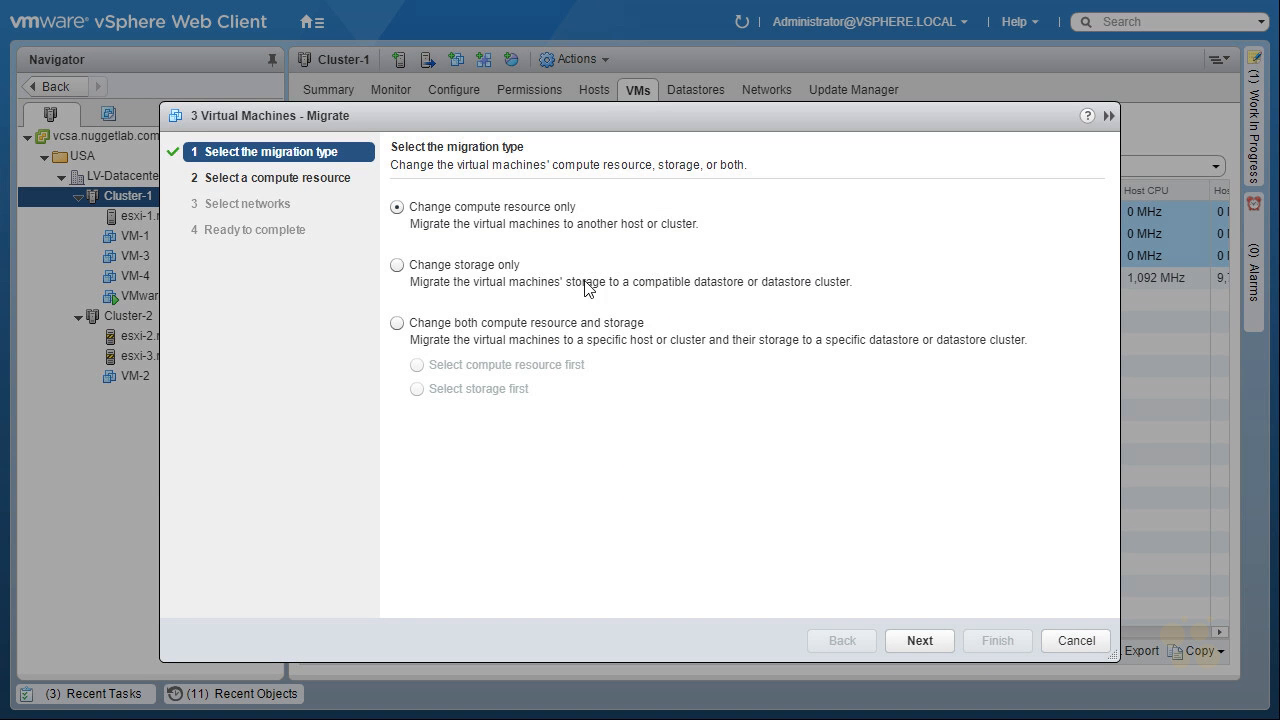
Keep the migration type Change compute resource only and choose Cluster-2 as the destination compute resource.
{"action": "left_click", "coordinate": [913, 642]}
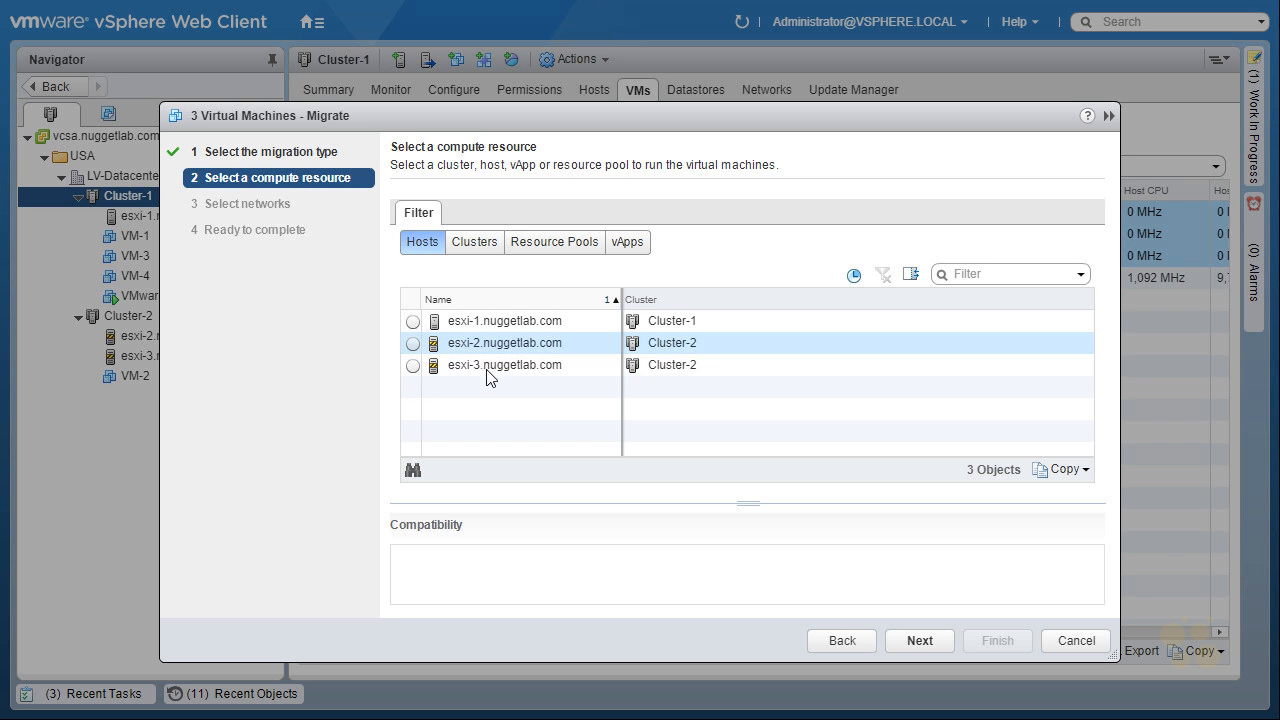
{"action": "left_click", "coordinate": [475, 241]}
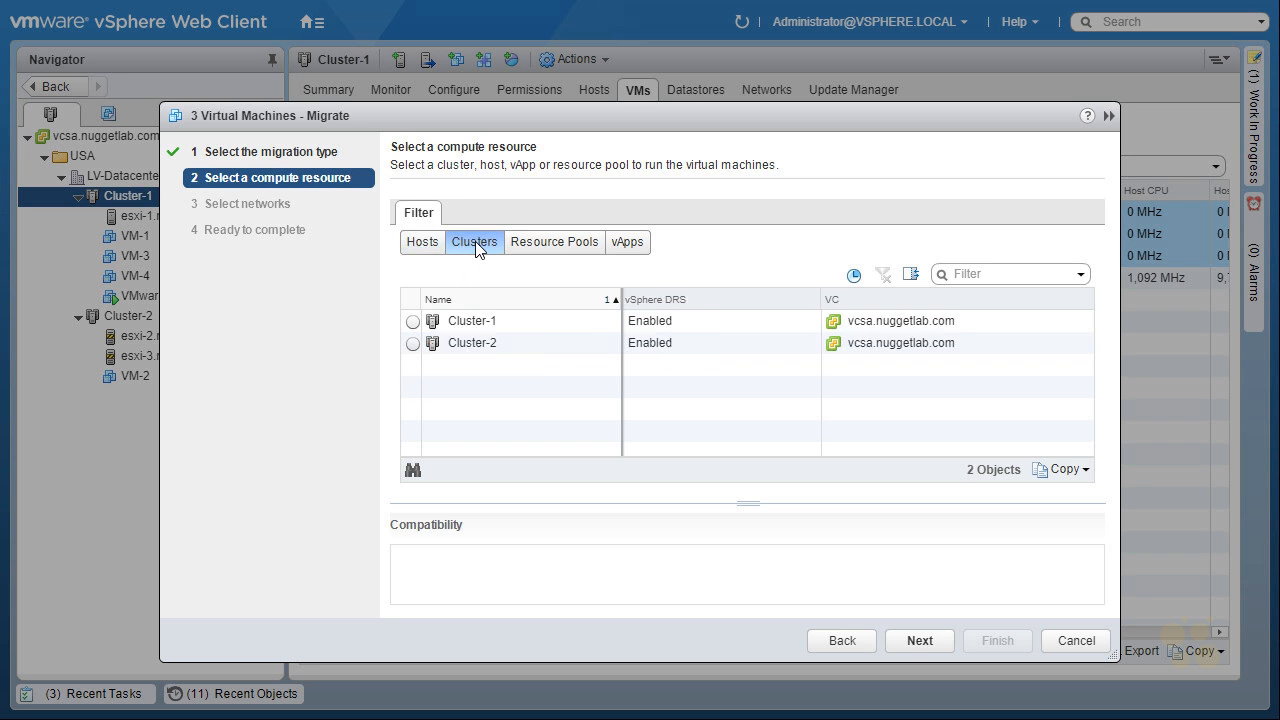
{"action": "left_click", "coordinate": [413, 344]}
{"action": "left_click", "coordinate": [413, 344]}
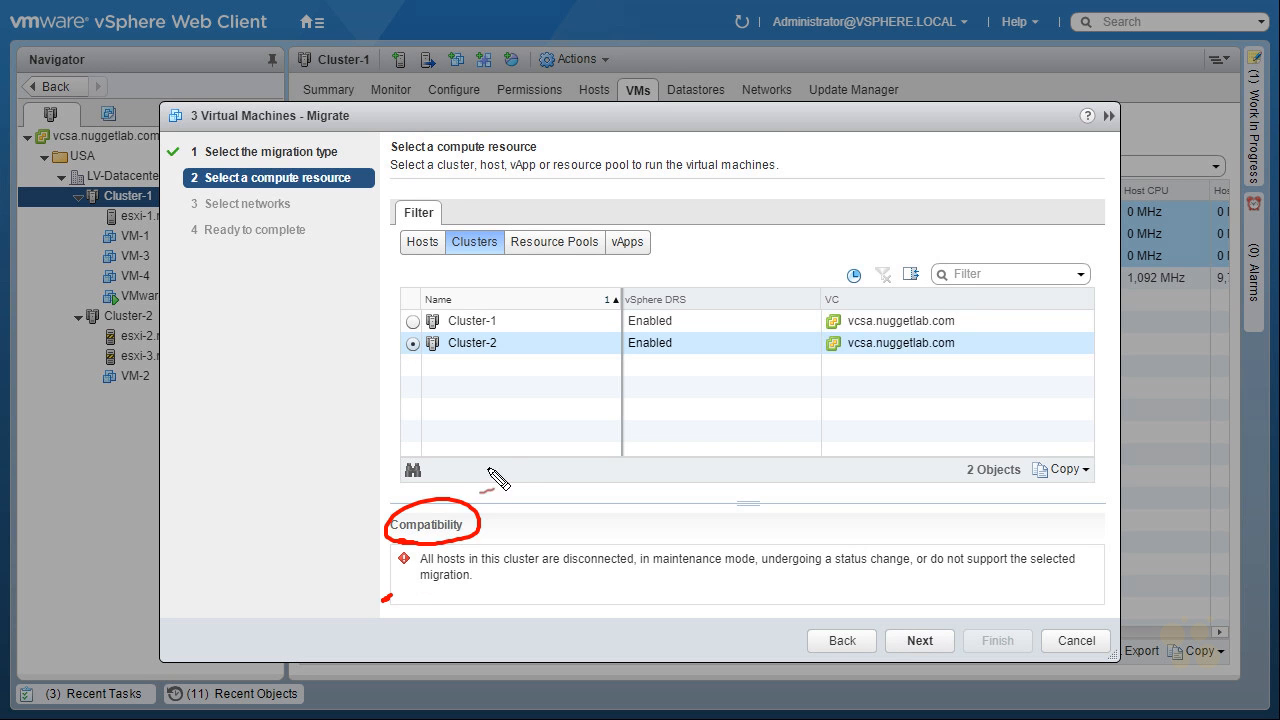
{"action": "left_click_drag", "start_coordinate": [488, 467], "coordinate": [447, 518]}
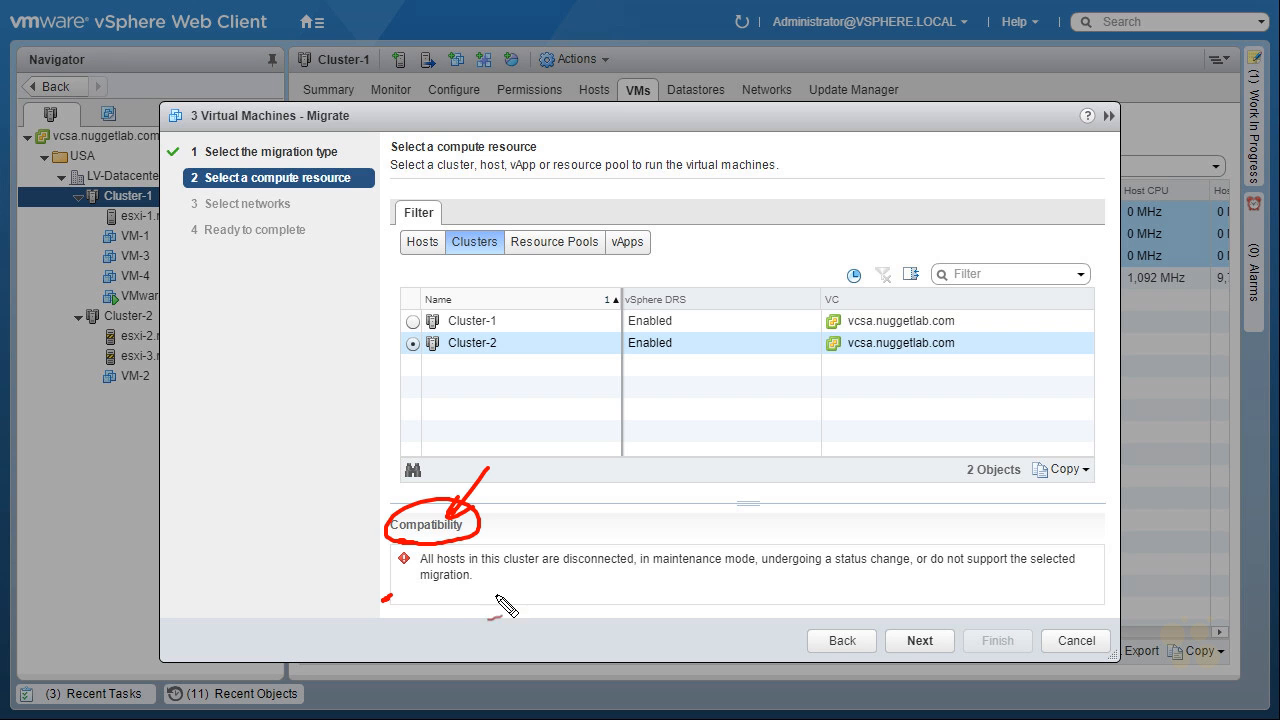
{"action": "left_click_drag", "start_coordinate": [110, 378], "coordinate": [130, 390]}
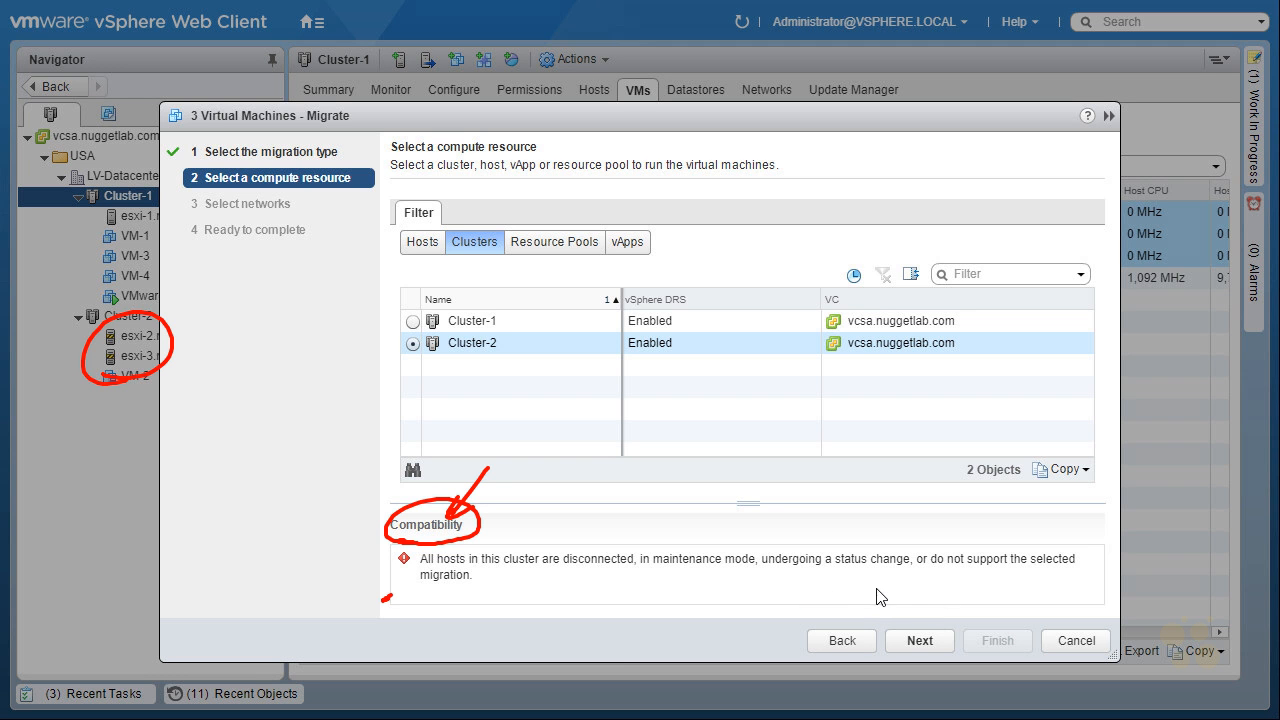
{"action": "key", "text": "Escape"}
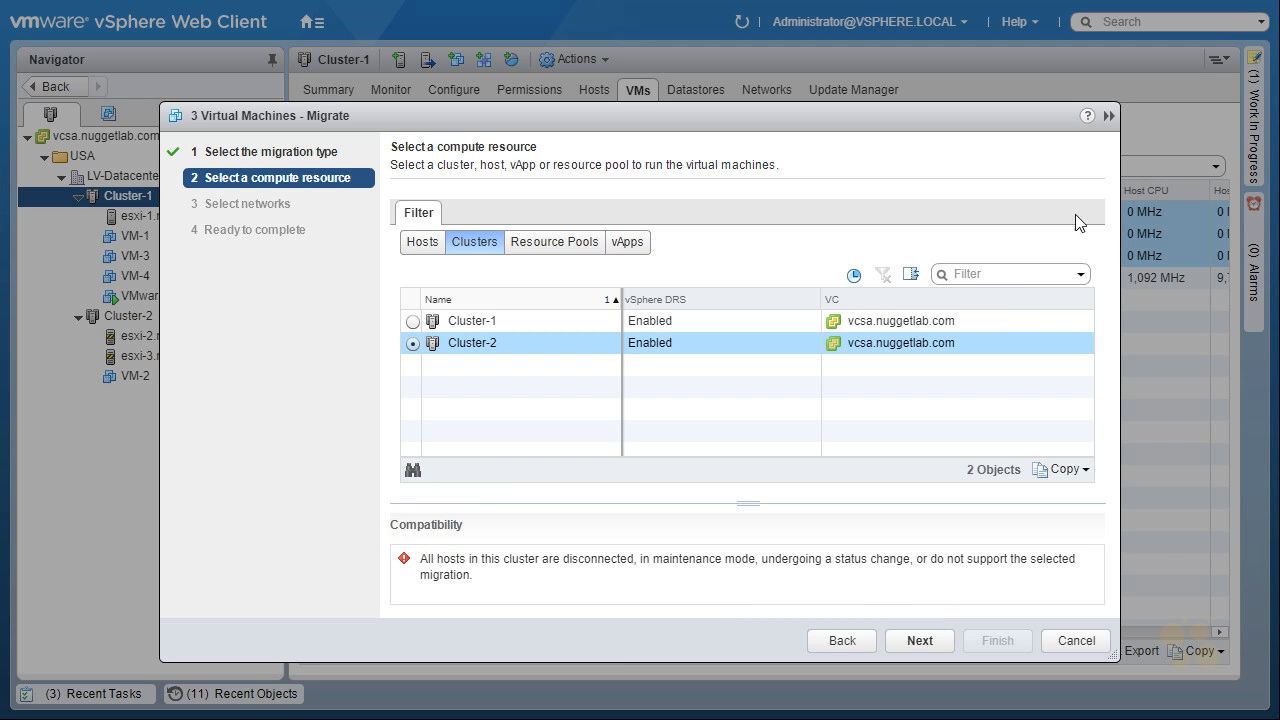
Minimize the unfinished migration wizard and take host esxi-2.nuggetlab.com out of maintenance mode.
{"action": "left_click", "coordinate": [1108, 117]}
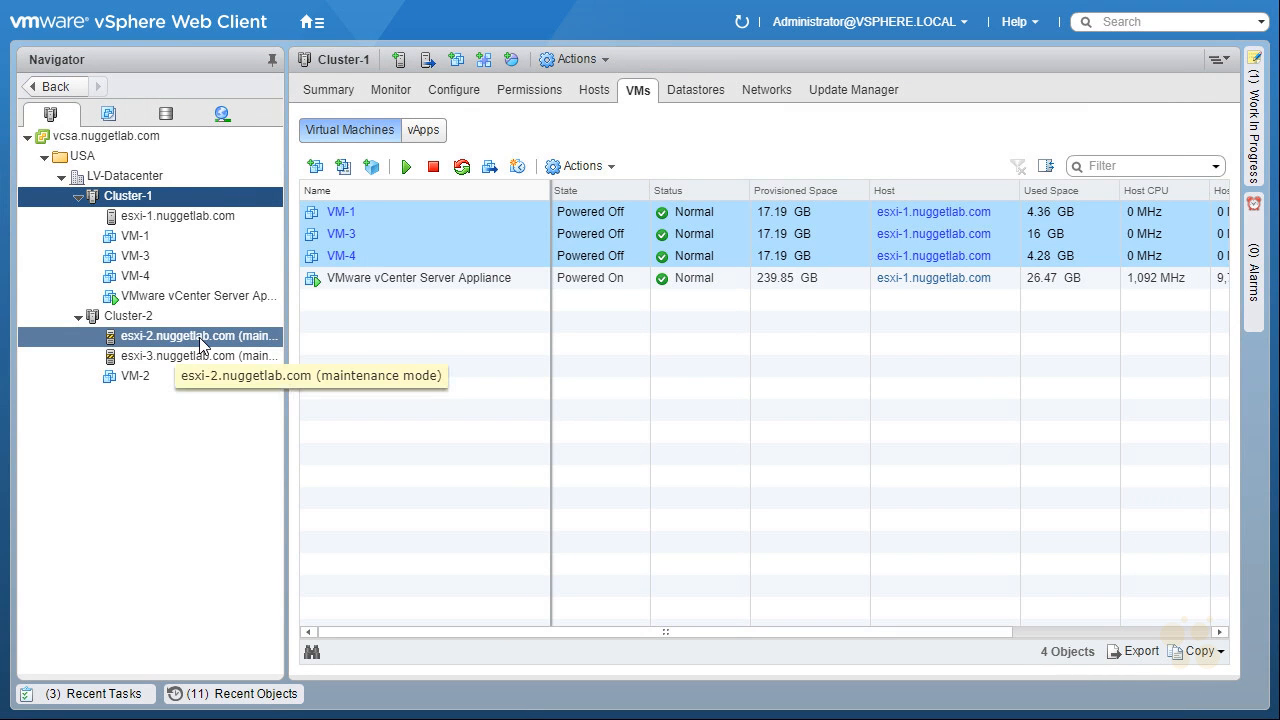
{"action": "right_click", "coordinate": [200, 337]}
{"action": "mouse_move", "coordinate": [380, 233]}
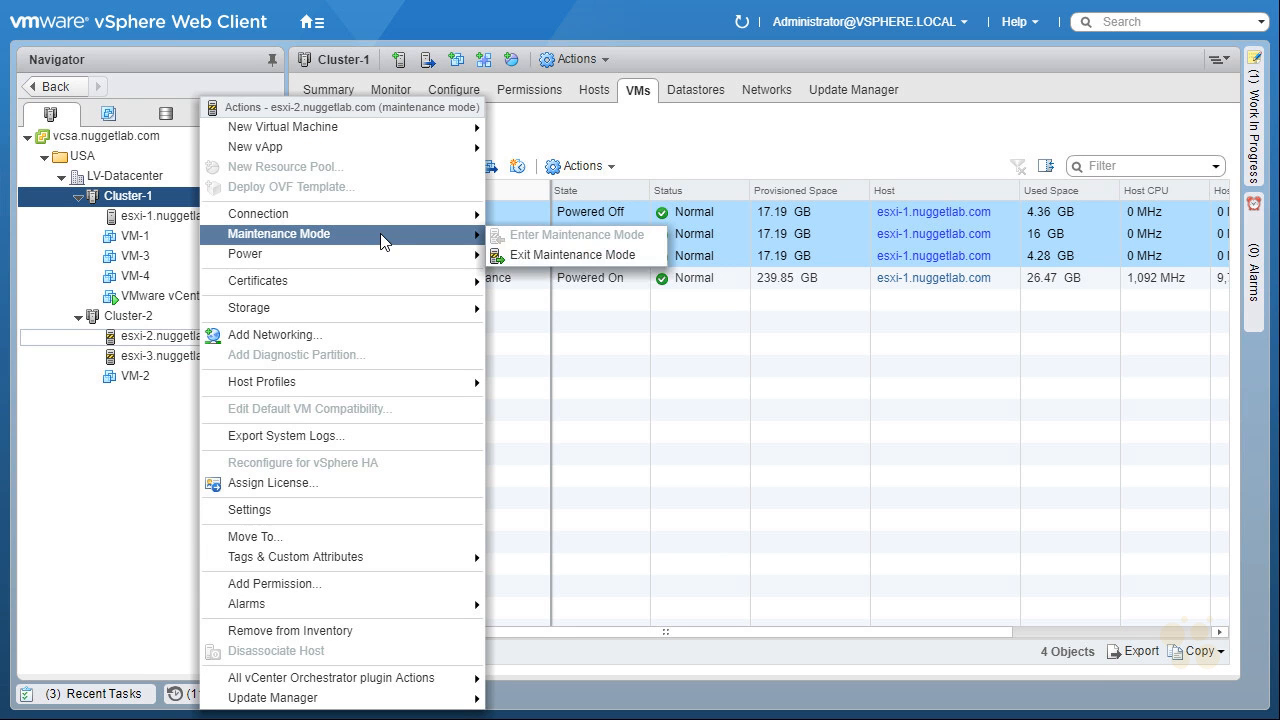
{"action": "left_click", "coordinate": [564, 254]}
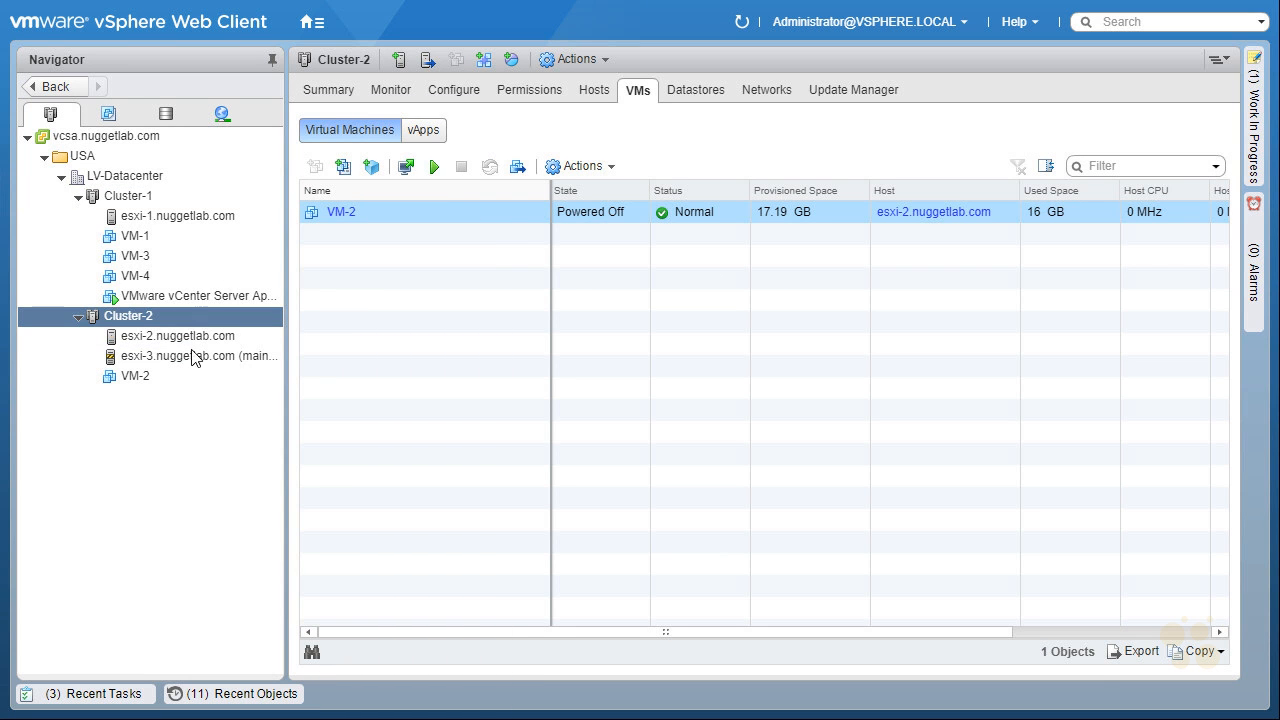
Take host esxi-3.nuggetlab.com in Cluster-2 out of maintenance mode.
{"action": "right_click", "coordinate": [187, 359]}
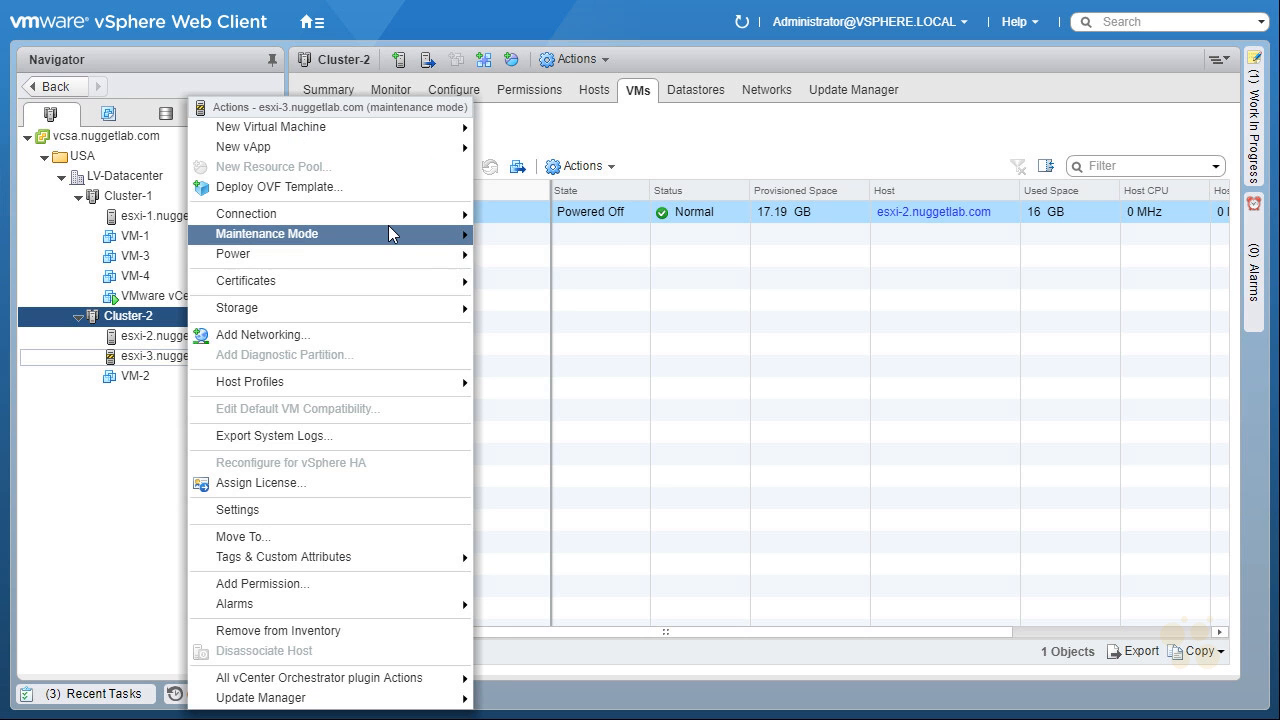
{"action": "mouse_move", "coordinate": [388, 233]}
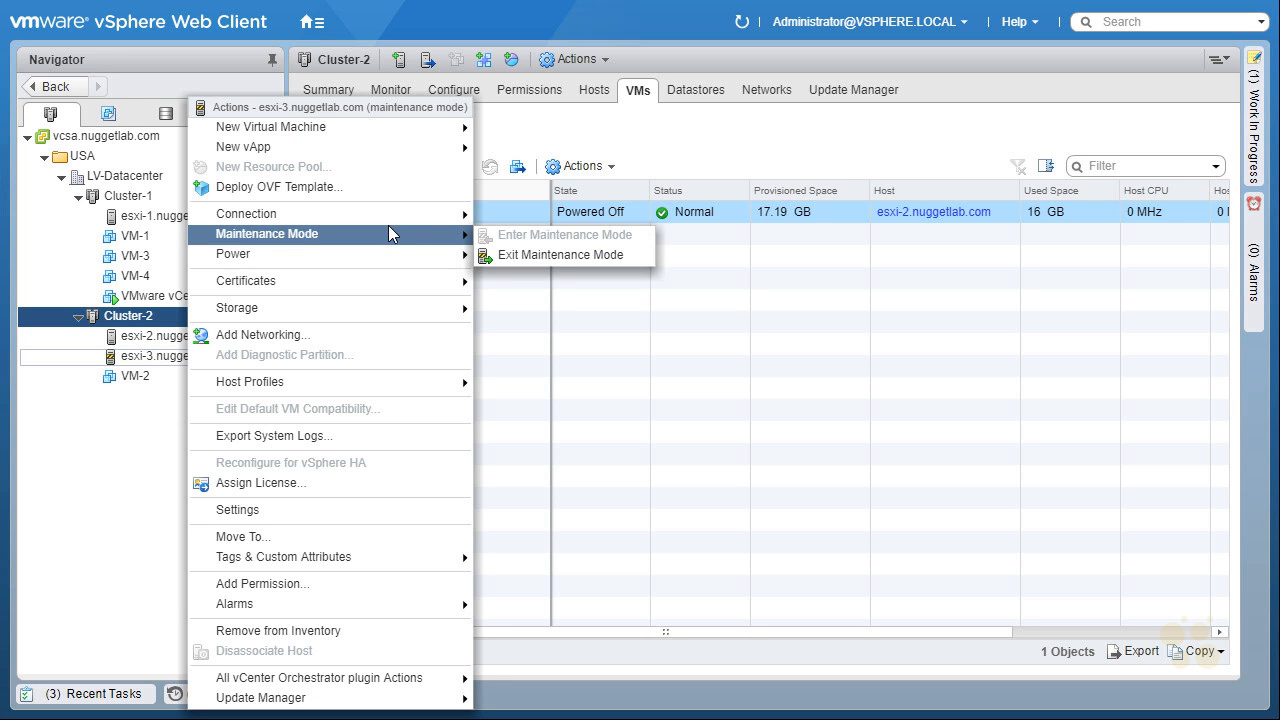
{"action": "left_click", "coordinate": [583, 254]}
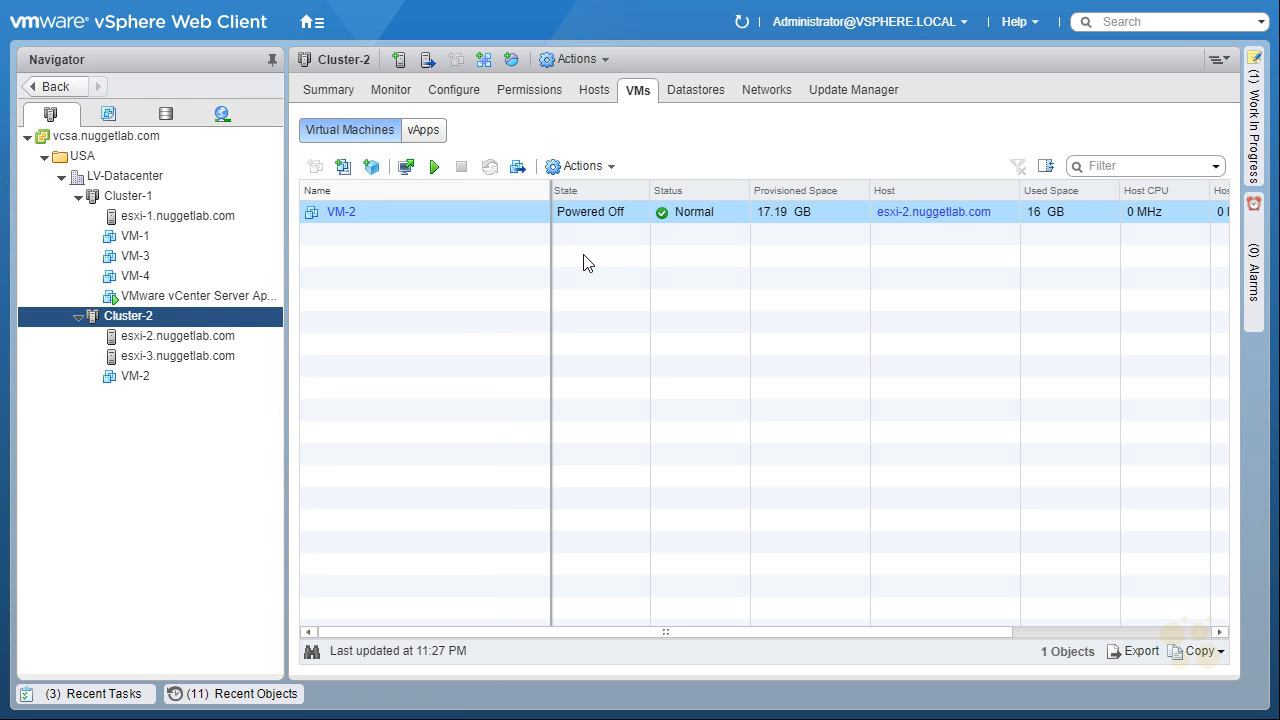
Resume the pending migration of the three virtual machines and complete it with Cluster-2 as destination and DS VM Port Group as network.
{"action": "left_click", "coordinate": [1258, 122]}
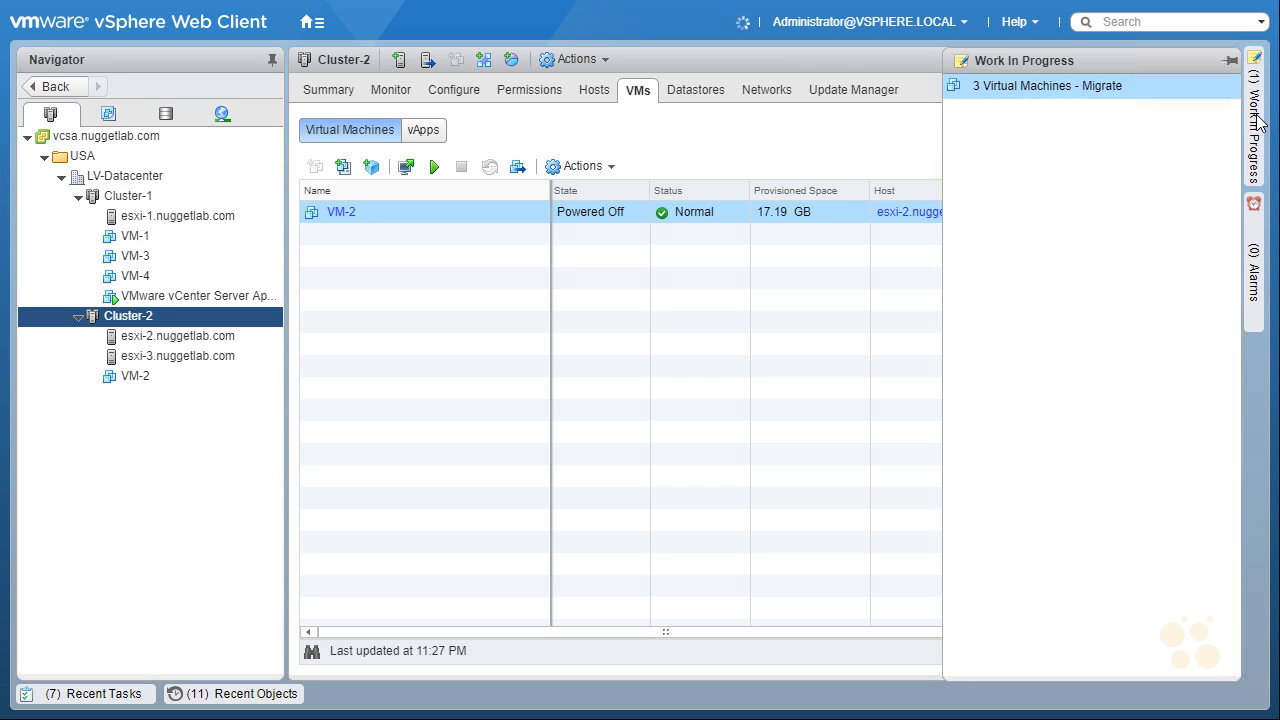
{"action": "left_click", "coordinate": [1029, 88]}
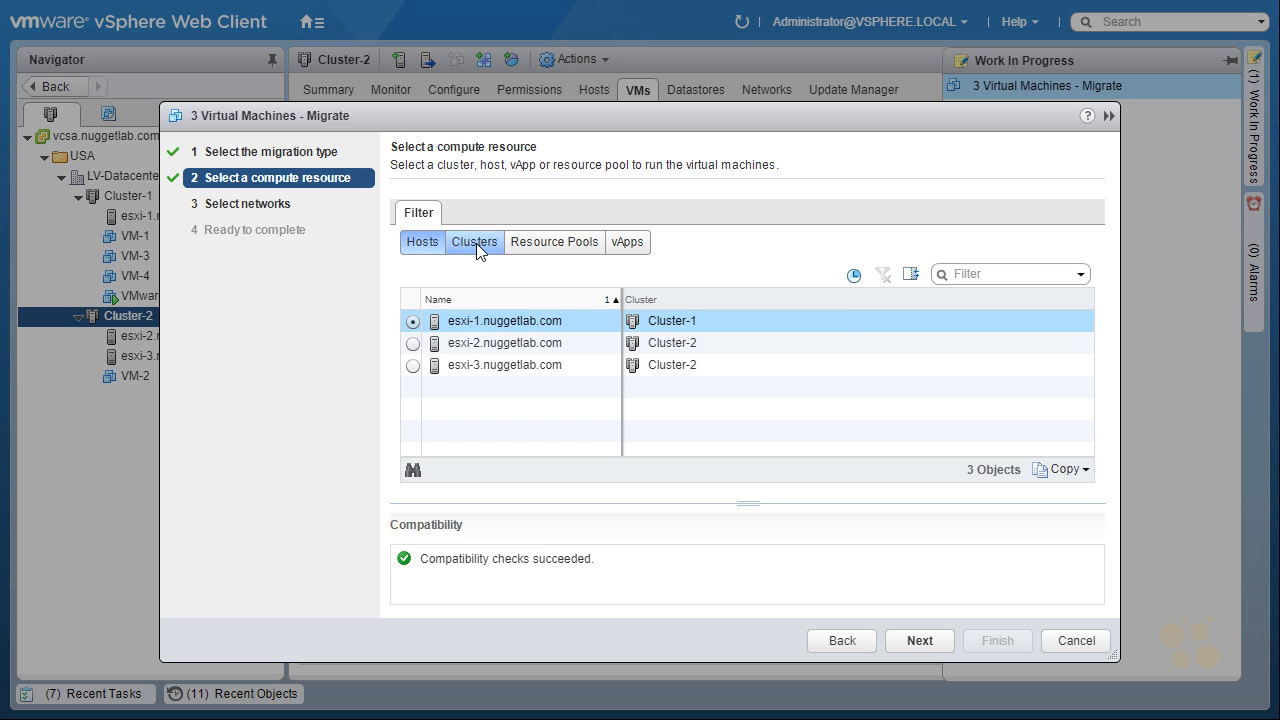
{"action": "left_click", "coordinate": [476, 243]}
{"action": "left_click", "coordinate": [413, 342]}
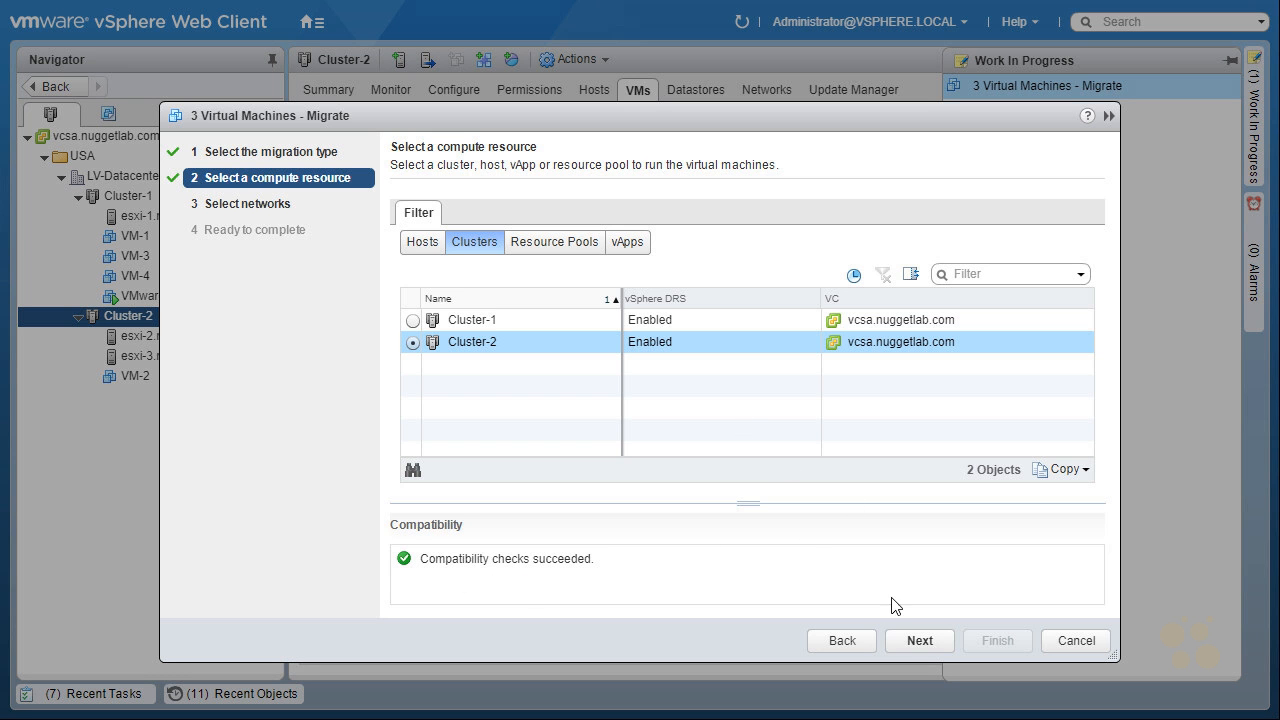
{"action": "left_click", "coordinate": [918, 641]}
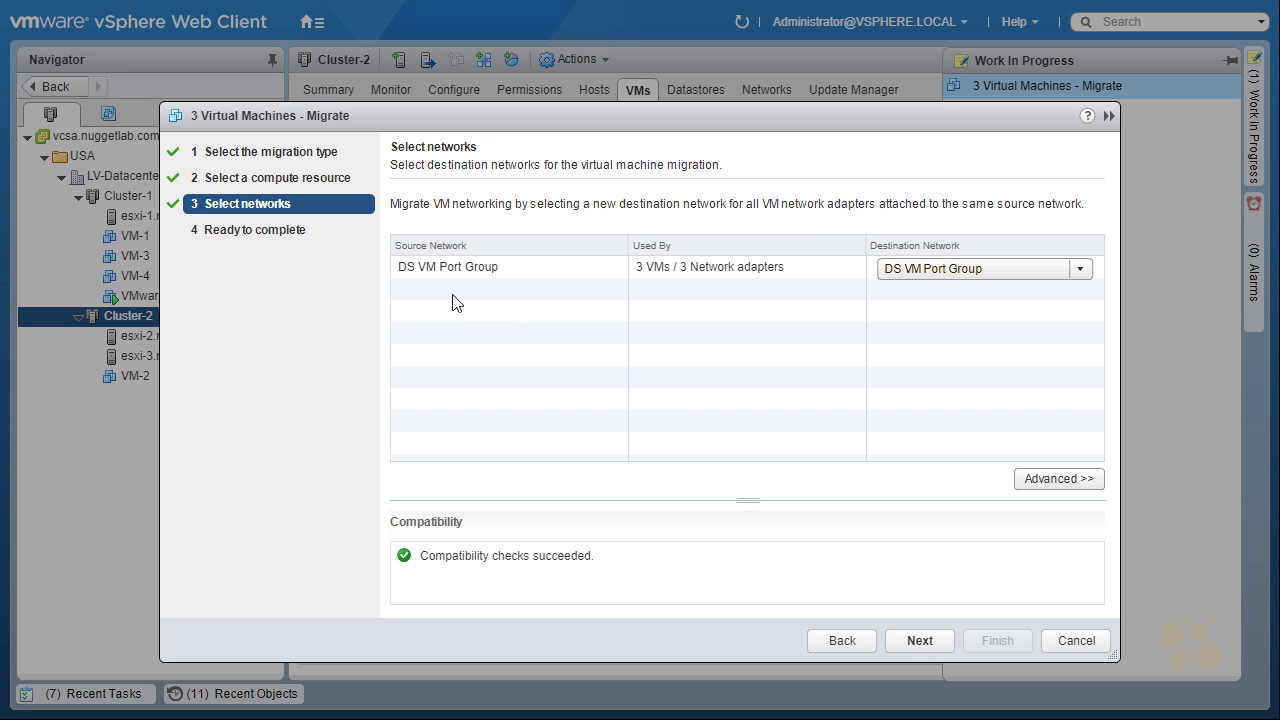
{"action": "left_click", "coordinate": [921, 641]}
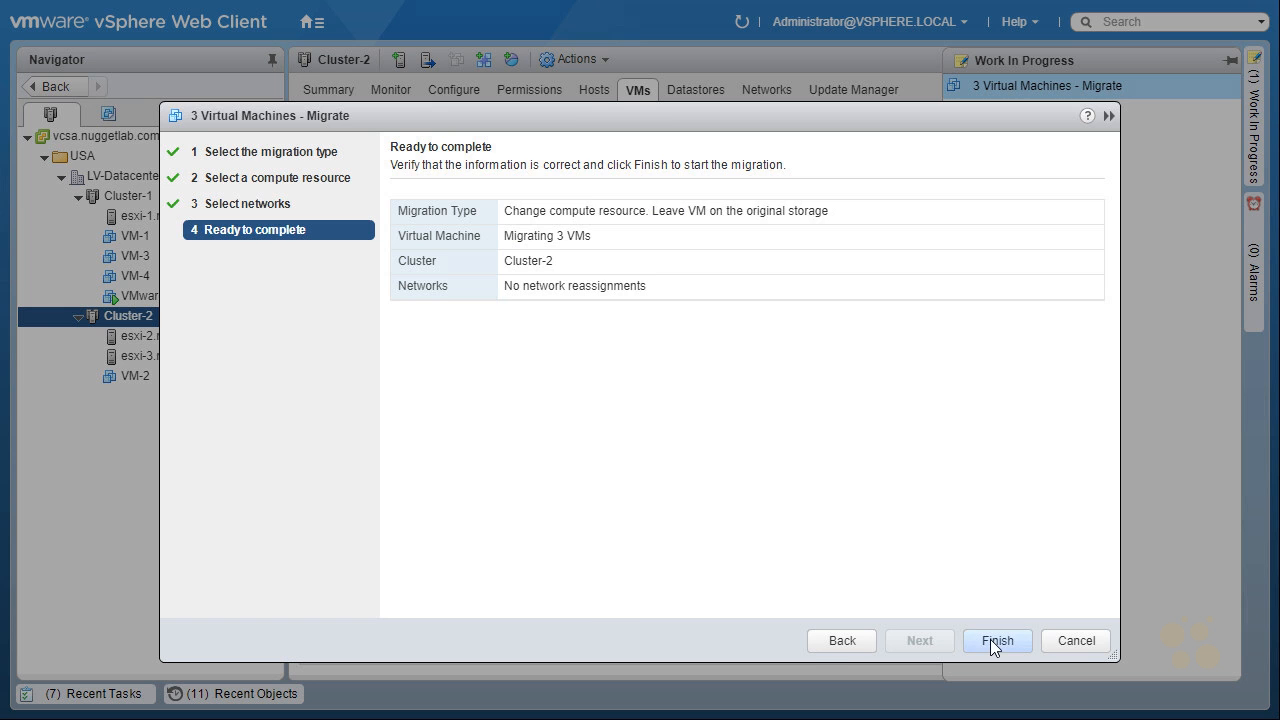
{"action": "left_click", "coordinate": [993, 643]}
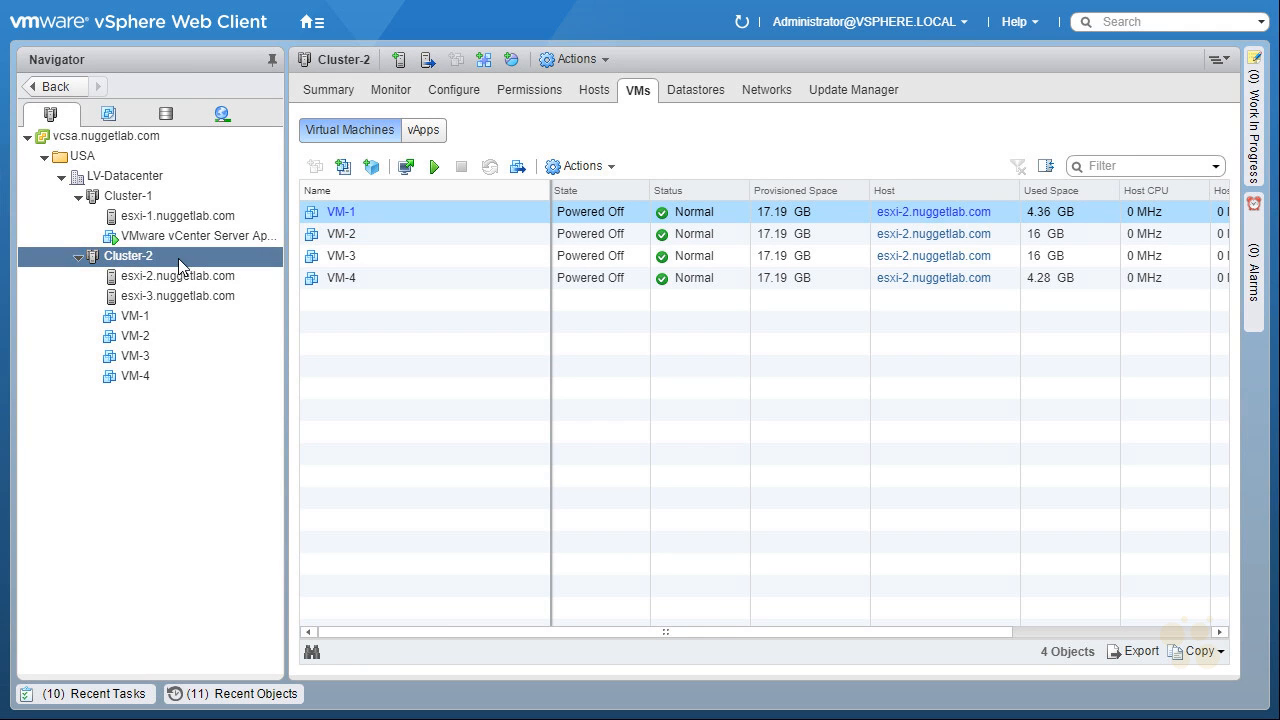
Open the vSphere Availability settings of Cluster-2 for editing and turn on vSphere HA.
{"action": "left_click", "coordinate": [463, 92]}
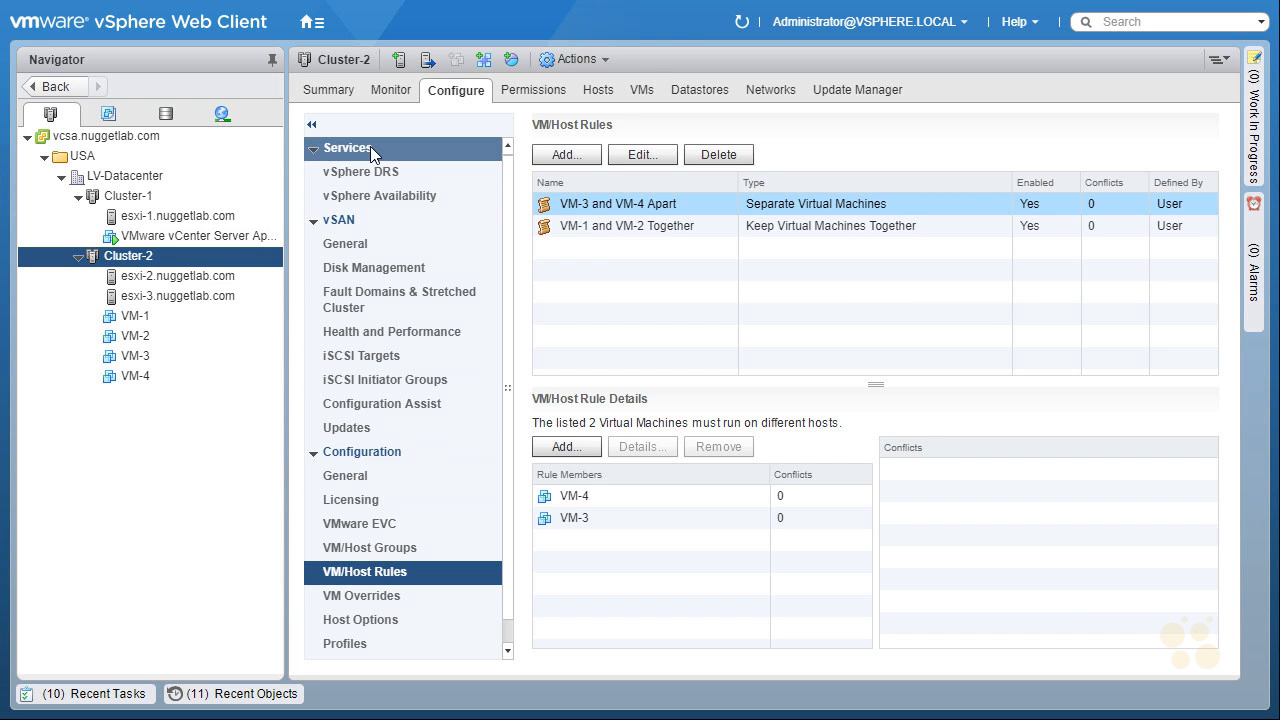
{"action": "left_click", "coordinate": [374, 172]}
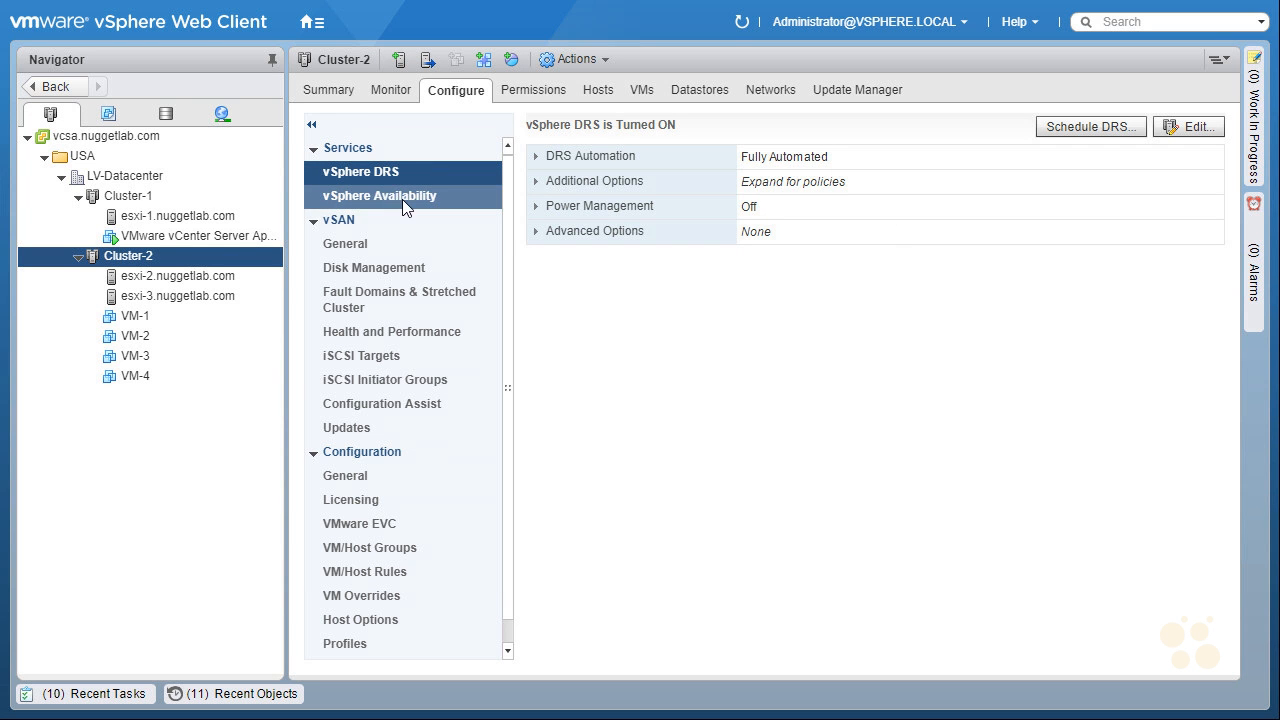
{"action": "left_click", "coordinate": [396, 197]}
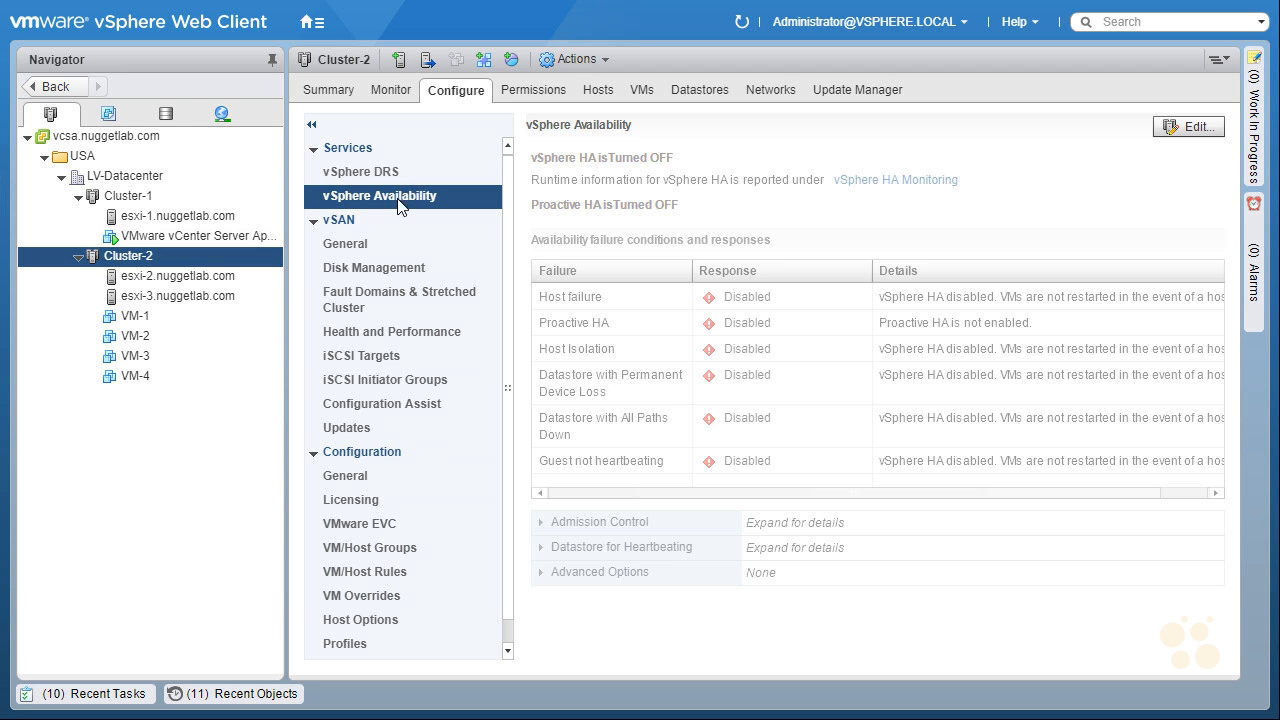
{"action": "left_click", "coordinate": [1196, 127]}
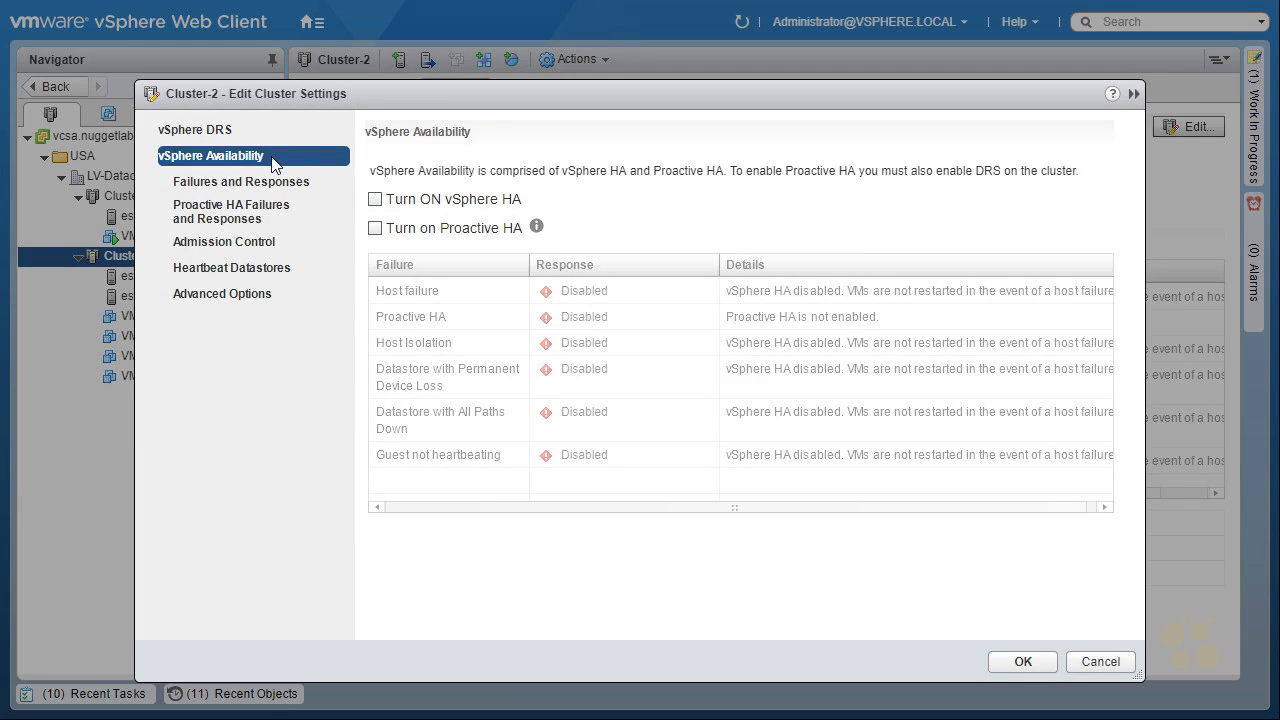
{"action": "left_click", "coordinate": [375, 200]}
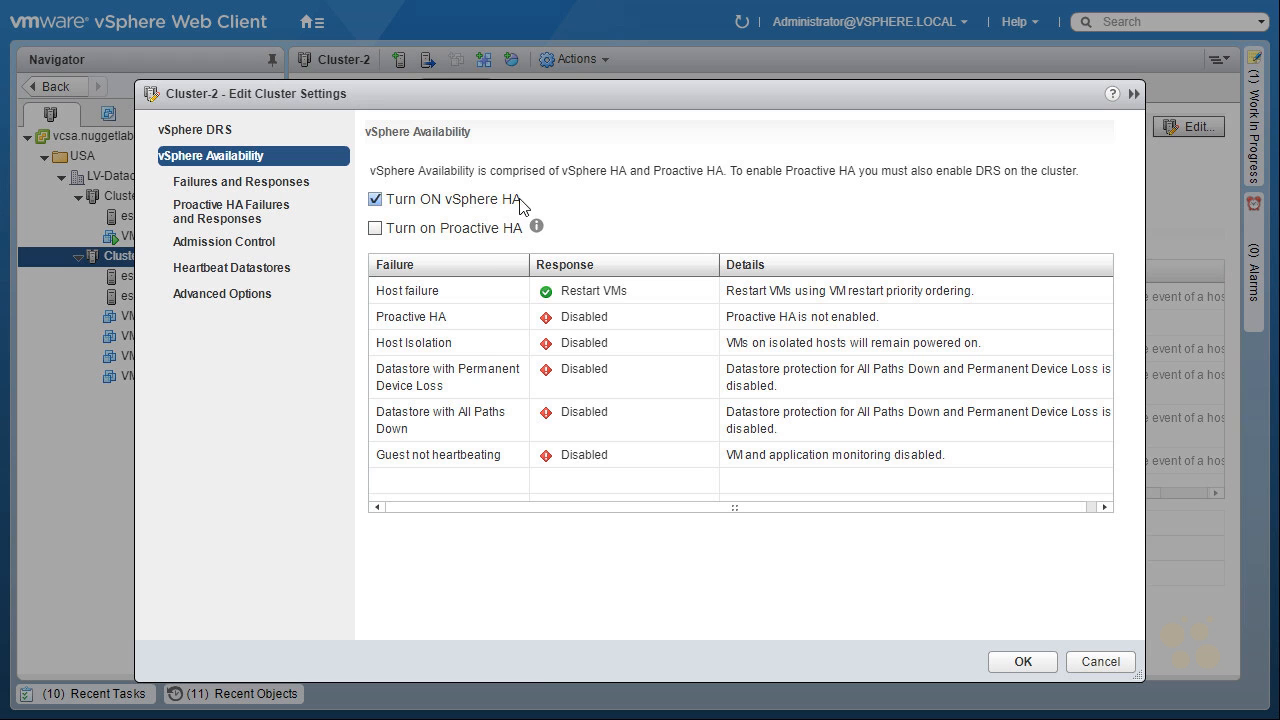
{"action": "mouse_move", "coordinate": [385, 304]}
{"action": "left_mouse_down"}
{"action": "mouse_move", "coordinate": [445, 306]}
{"action": "mouse_move", "coordinate": [373, 300]}
{"action": "left_mouse_up"}
{"action": "mouse_move", "coordinate": [565, 305]}
{"action": "left_mouse_down"}
{"action": "mouse_move", "coordinate": [643, 294]}
{"action": "mouse_move", "coordinate": [578, 318]}
{"action": "left_mouse_up"}
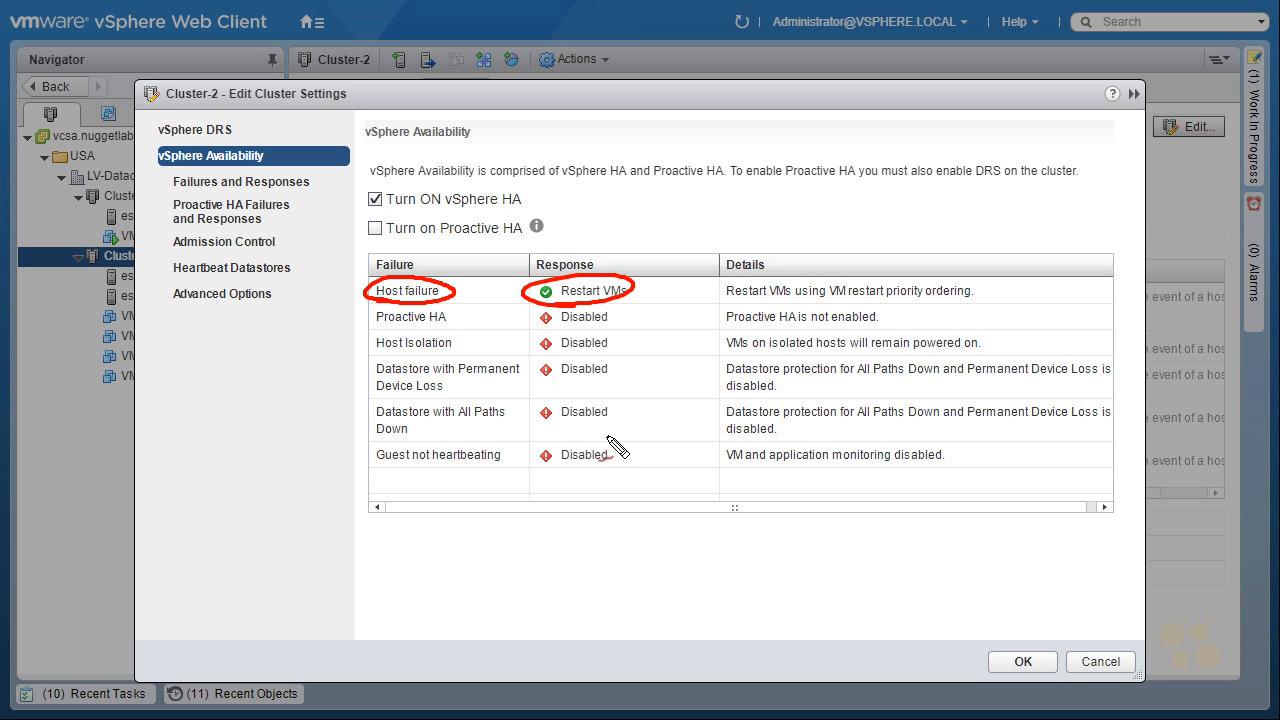
{"action": "left_click_drag", "start_coordinate": [334, 351], "coordinate": [368, 348]}
{"action": "left_click_drag", "start_coordinate": [353, 342], "coordinate": [355, 357]}
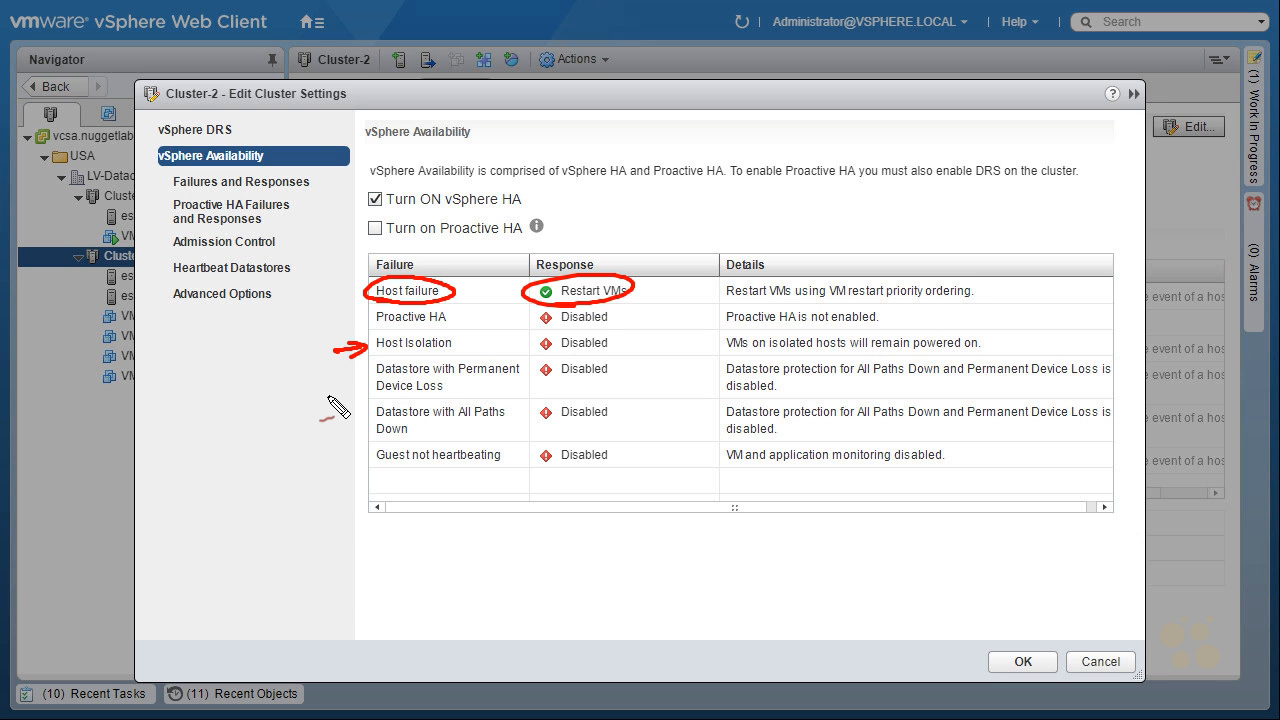
{"action": "left_click_drag", "start_coordinate": [612, 336], "coordinate": [636, 330]}
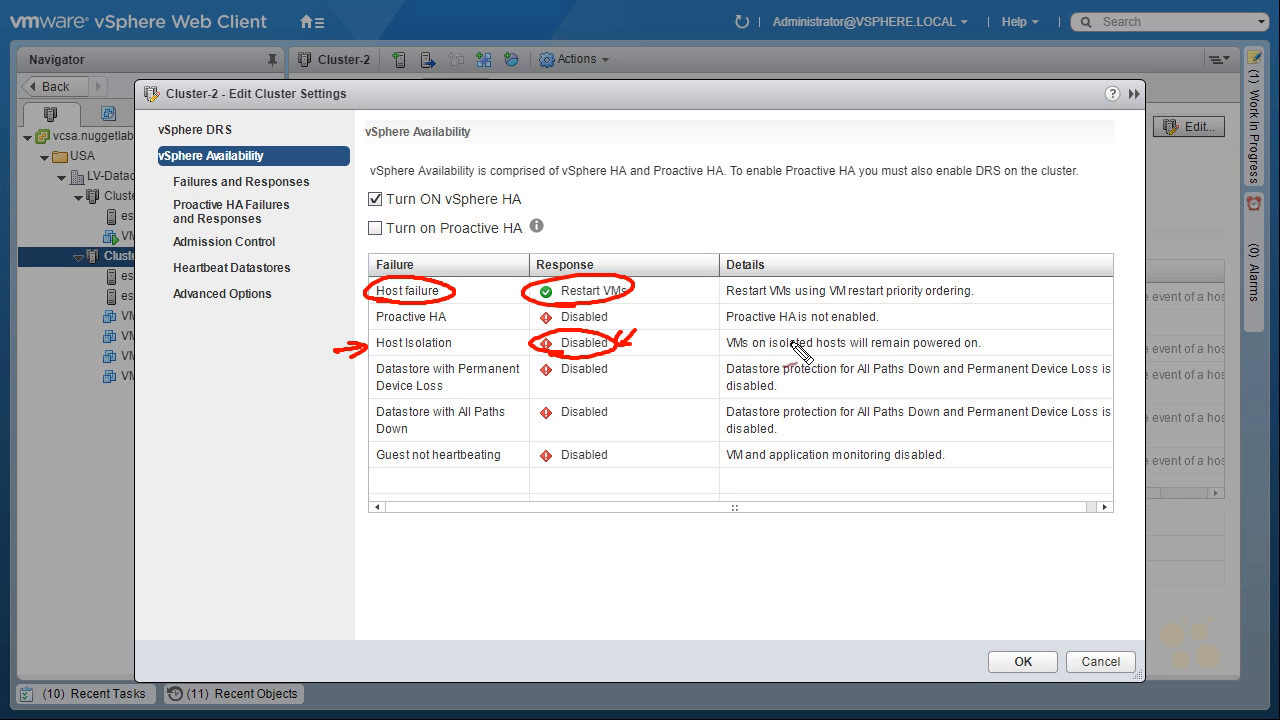
{"action": "mouse_move", "coordinate": [318, 439]}
{"action": "left_mouse_down"}
{"action": "mouse_move", "coordinate": [358, 431]}
{"action": "mouse_move", "coordinate": [346, 445]}
{"action": "left_mouse_up"}
{"action": "left_click_drag", "start_coordinate": [458, 423], "coordinate": [500, 423]}
{"action": "left_click_drag", "start_coordinate": [400, 438], "coordinate": [378, 438]}
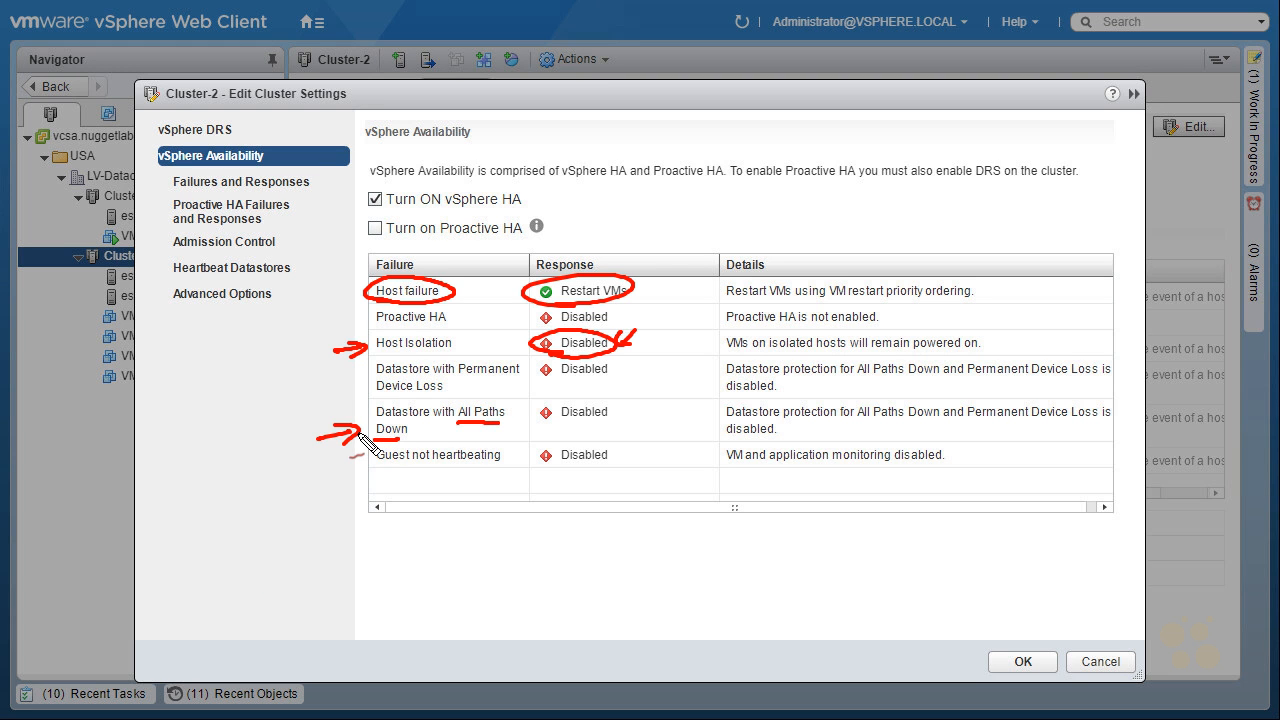
{"action": "left_click_drag", "start_coordinate": [612, 408], "coordinate": [600, 400]}
{"action": "mouse_move", "coordinate": [680, 433]}
{"action": "left_mouse_down"}
{"action": "mouse_move", "coordinate": [716, 425]}
{"action": "mouse_move", "coordinate": [706, 437]}
{"action": "left_mouse_up"}
{"action": "left_click_drag", "start_coordinate": [322, 402], "coordinate": [356, 381]}
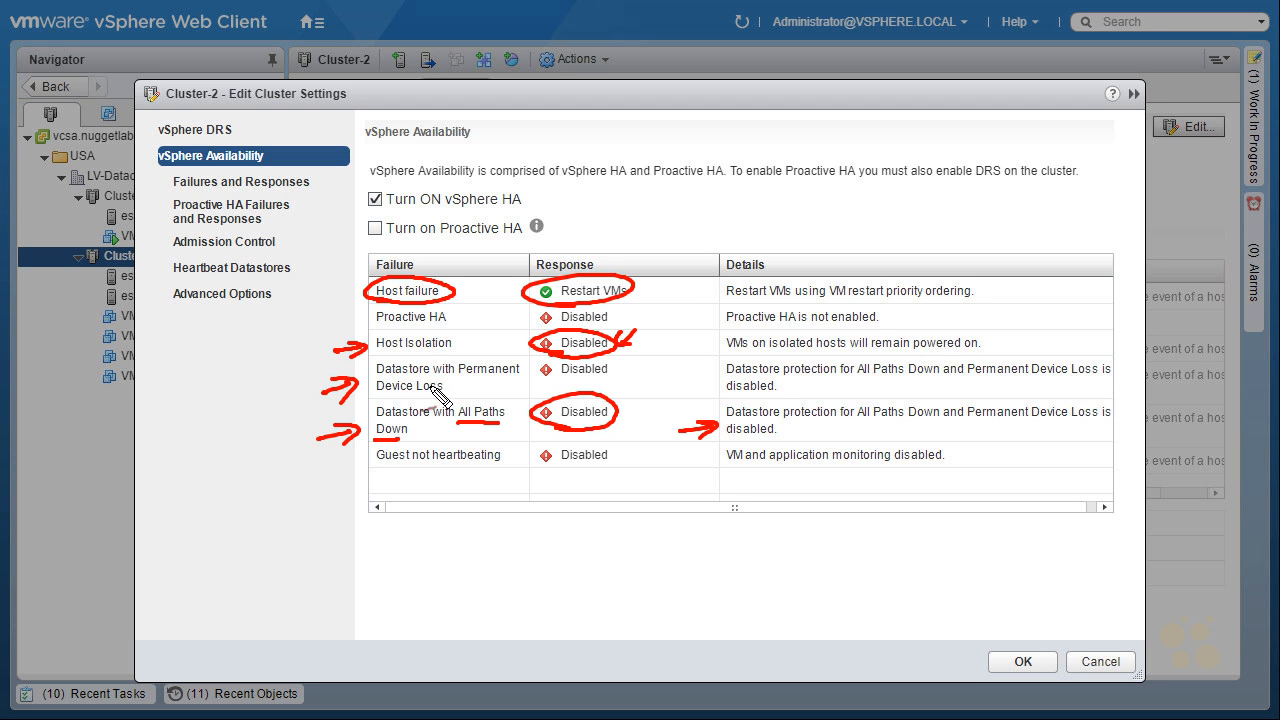
{"action": "left_click_drag", "start_coordinate": [689, 411], "coordinate": [706, 377]}
{"action": "left_click_drag", "start_coordinate": [612, 360], "coordinate": [580, 388]}
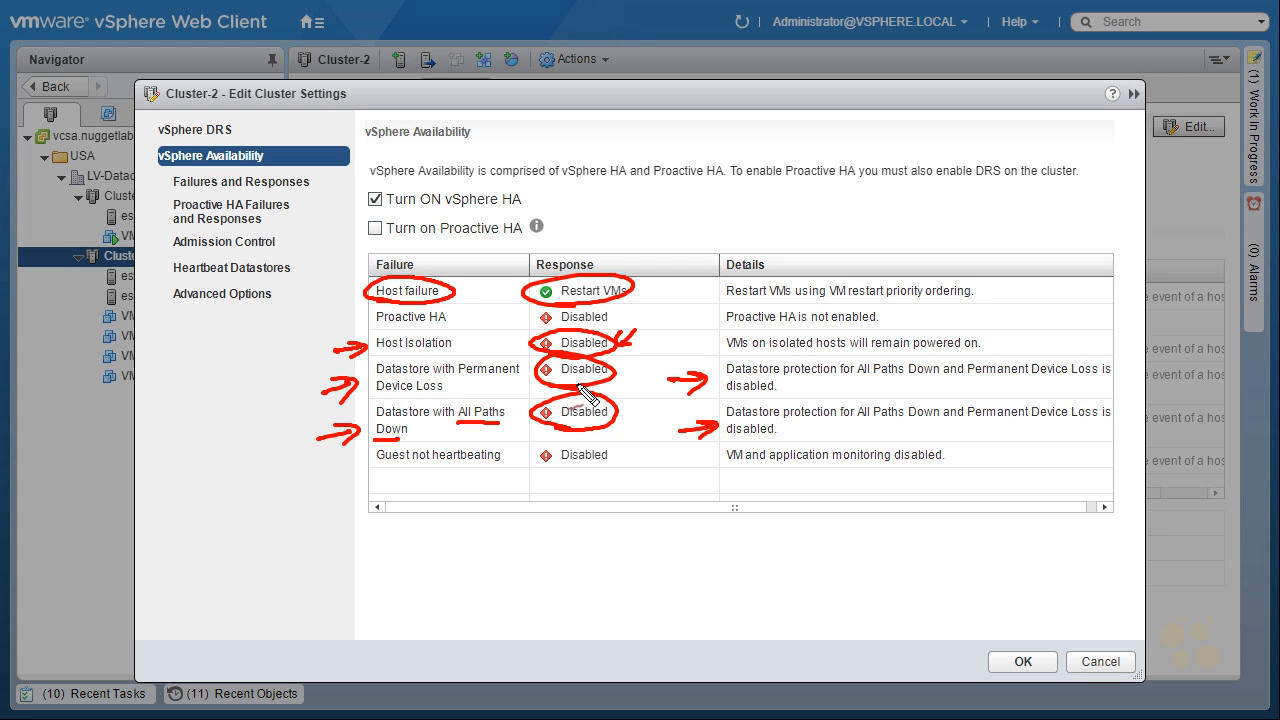
{"action": "mouse_move", "coordinate": [416, 500]}
{"action": "left_mouse_down"}
{"action": "mouse_move", "coordinate": [350, 506]}
{"action": "mouse_move", "coordinate": [402, 517]}
{"action": "left_mouse_up"}
{"action": "left_click_drag", "start_coordinate": [399, 601], "coordinate": [409, 599]}
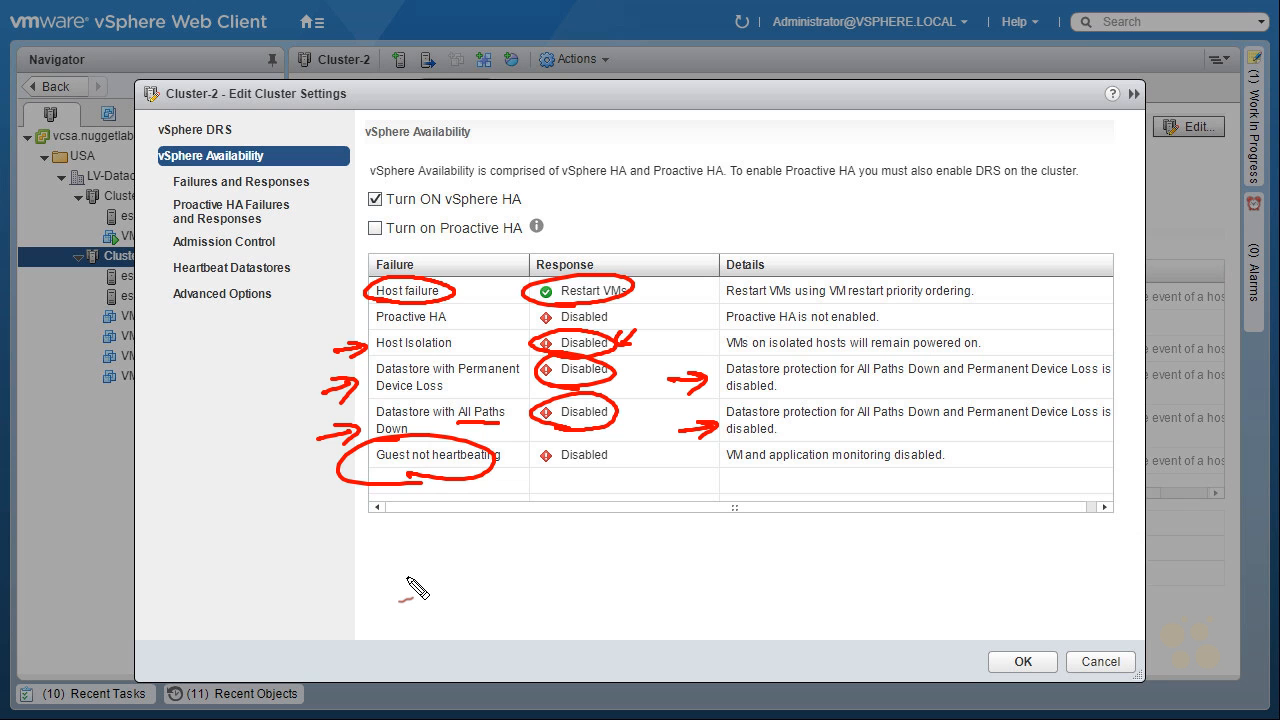
In the Failures and Responses settings, try Issue events as the Datastore with APD response and return it to Disabled.
{"action": "key", "text": "Escape"}
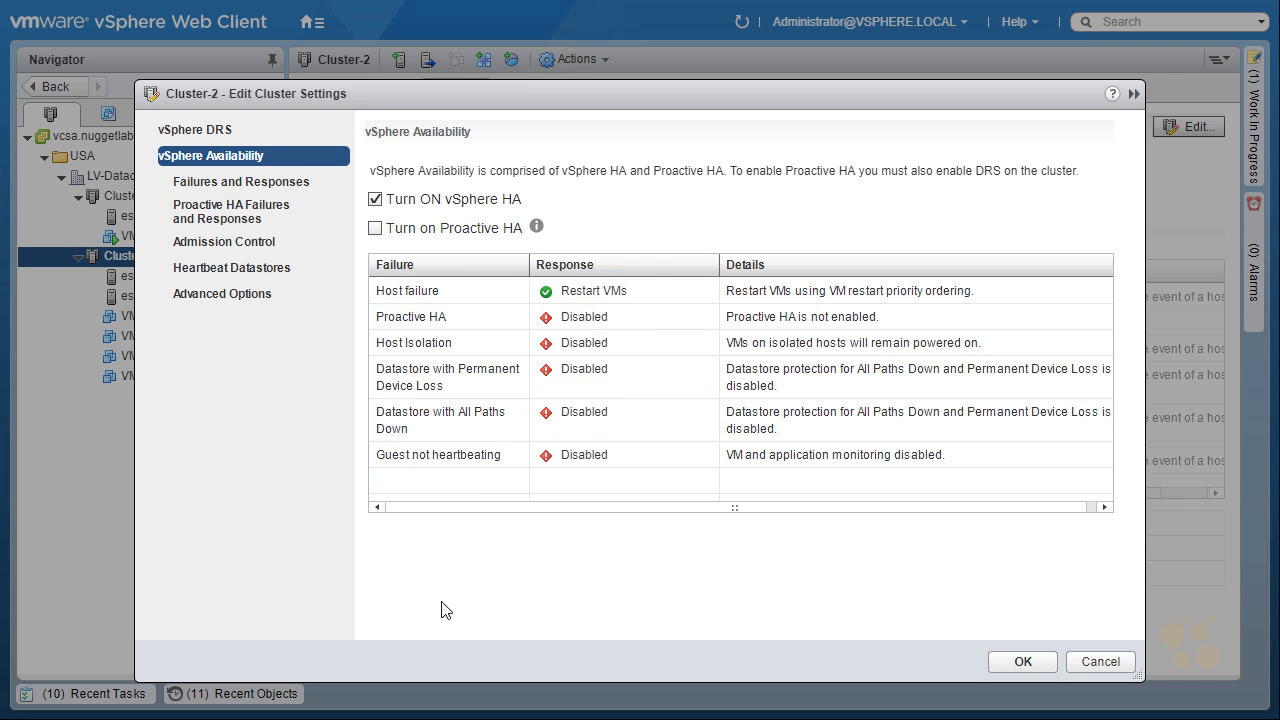
{"action": "left_click", "coordinate": [244, 183]}
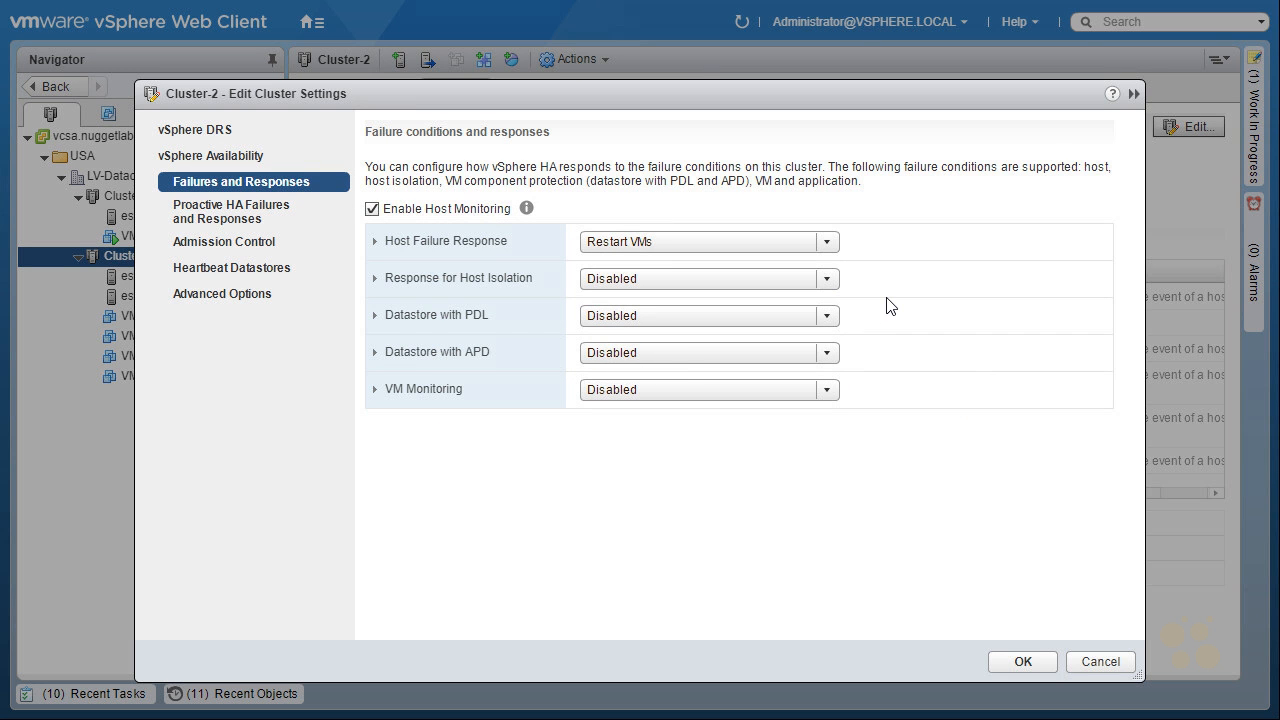
{"action": "left_click", "coordinate": [374, 352]}
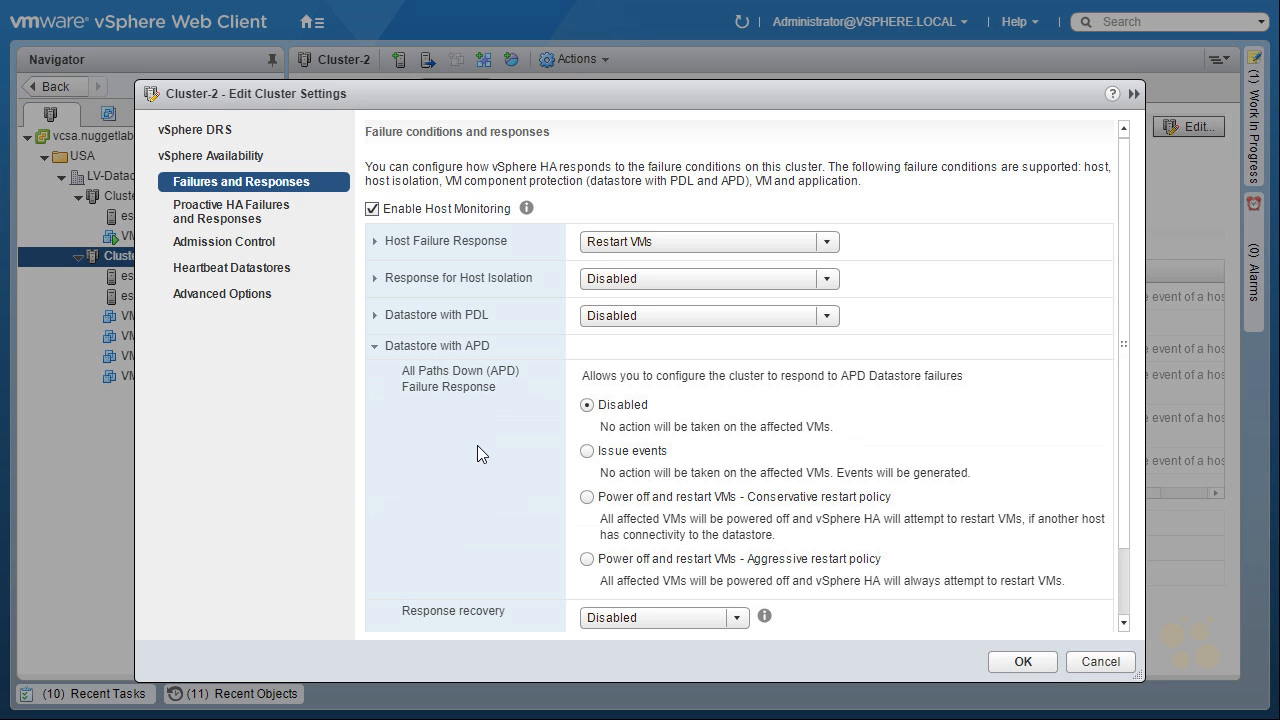
{"action": "left_click", "coordinate": [588, 451]}
{"action": "left_click", "coordinate": [589, 405]}
{"action": "left_click", "coordinate": [375, 347]}
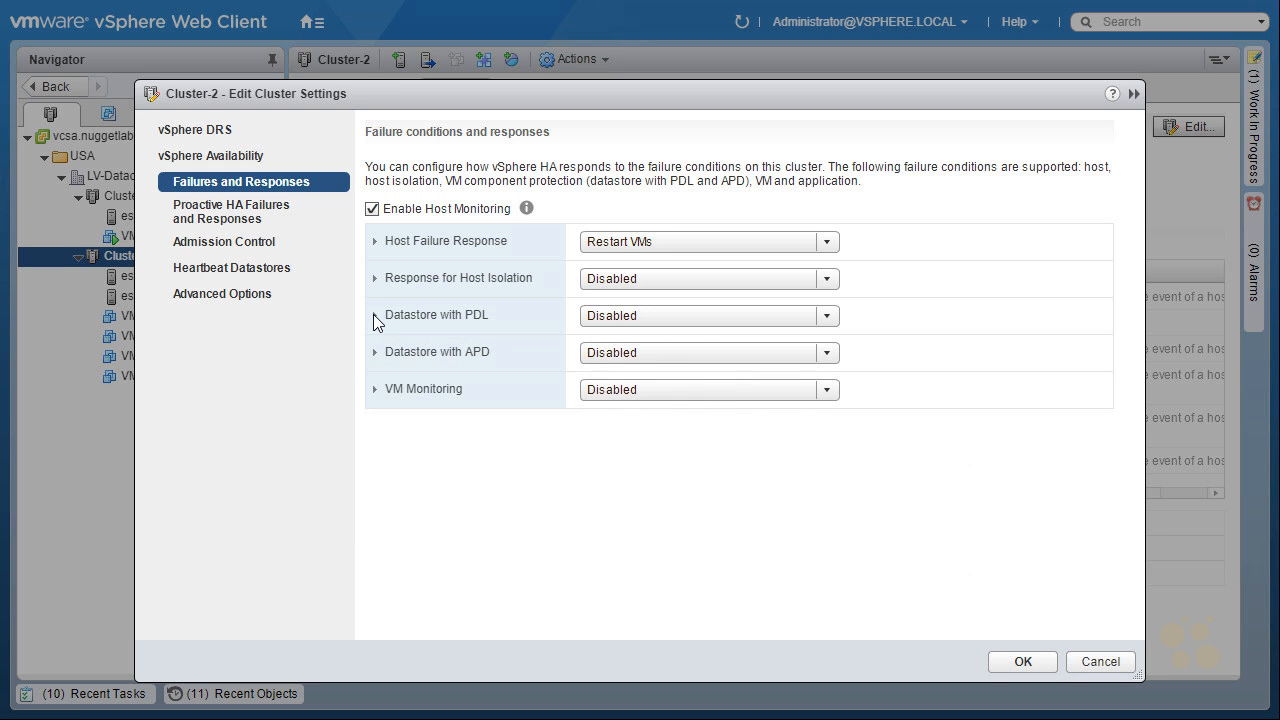
Try the other Datastore with PDL failure responses, including Power off and restart VMs, and return the response to Disabled.
{"action": "left_click", "coordinate": [375, 315]}
{"action": "left_click", "coordinate": [588, 415]}
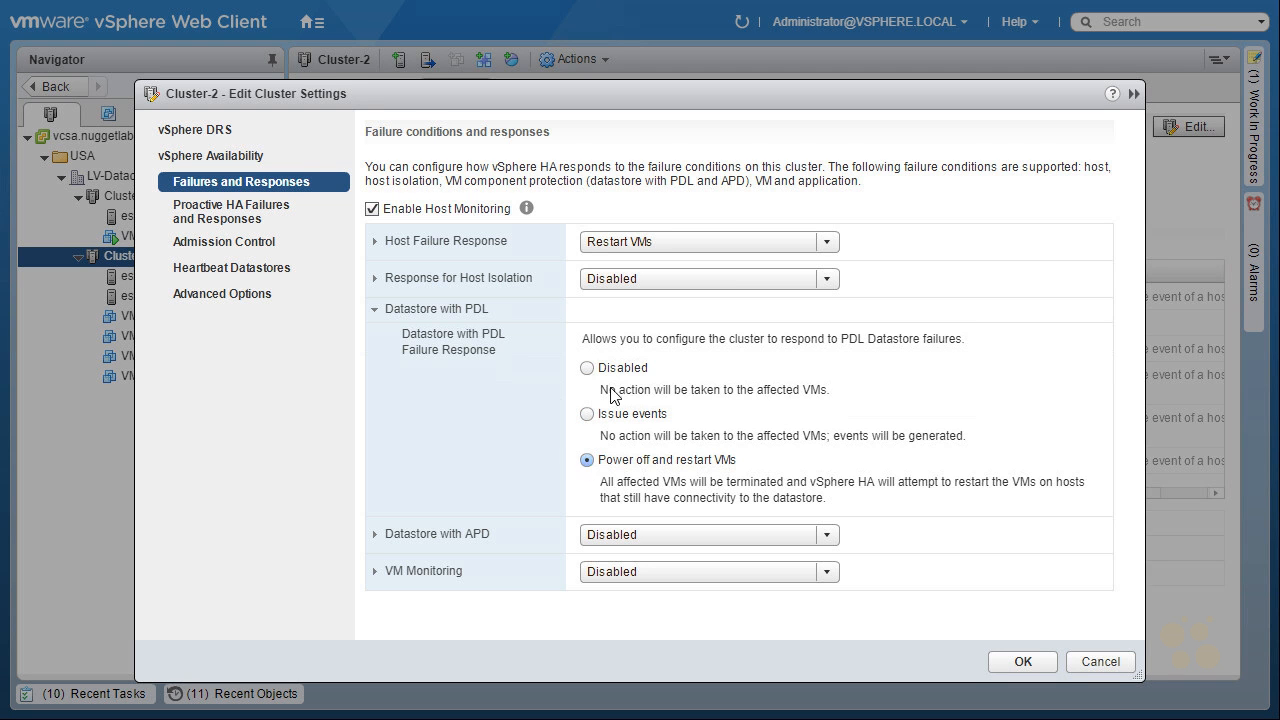
{"action": "left_click", "coordinate": [587, 368]}
{"action": "left_click", "coordinate": [375, 309]}
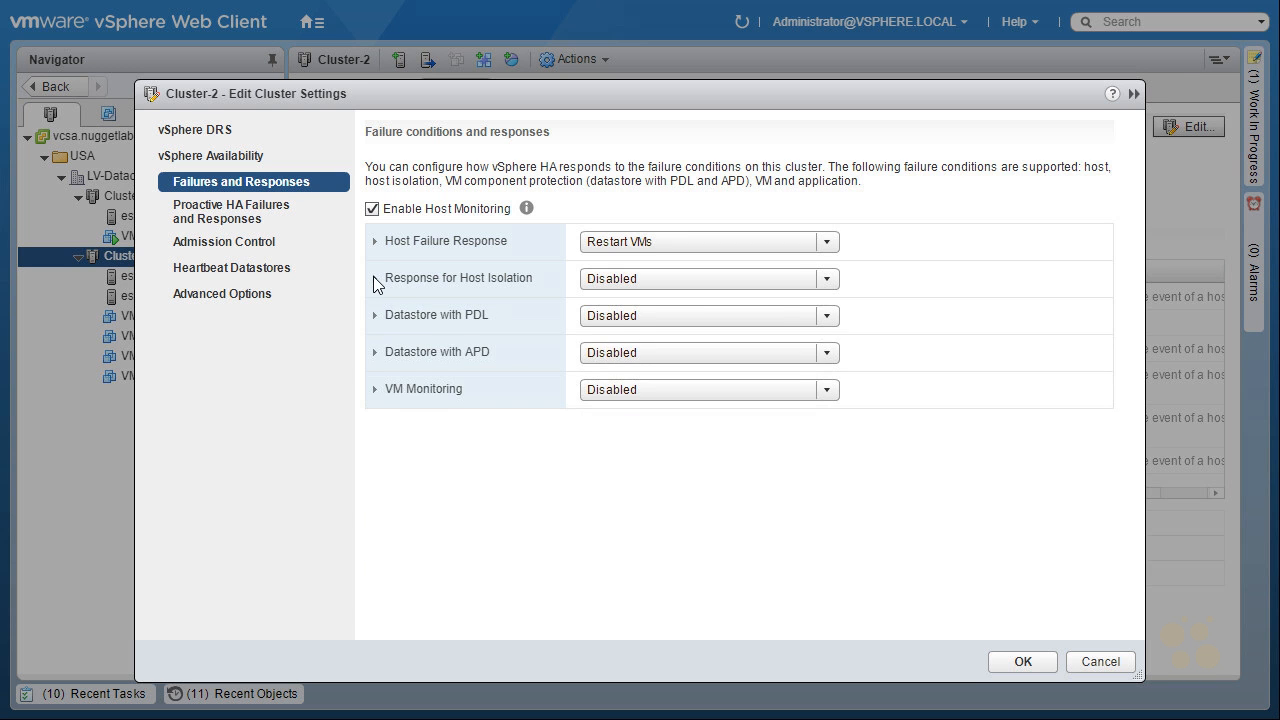
Try Shut down and restart VMs and Power off and restart VMs as the host isolation response, and return it to Disabled.
{"action": "left_click", "coordinate": [375, 278]}
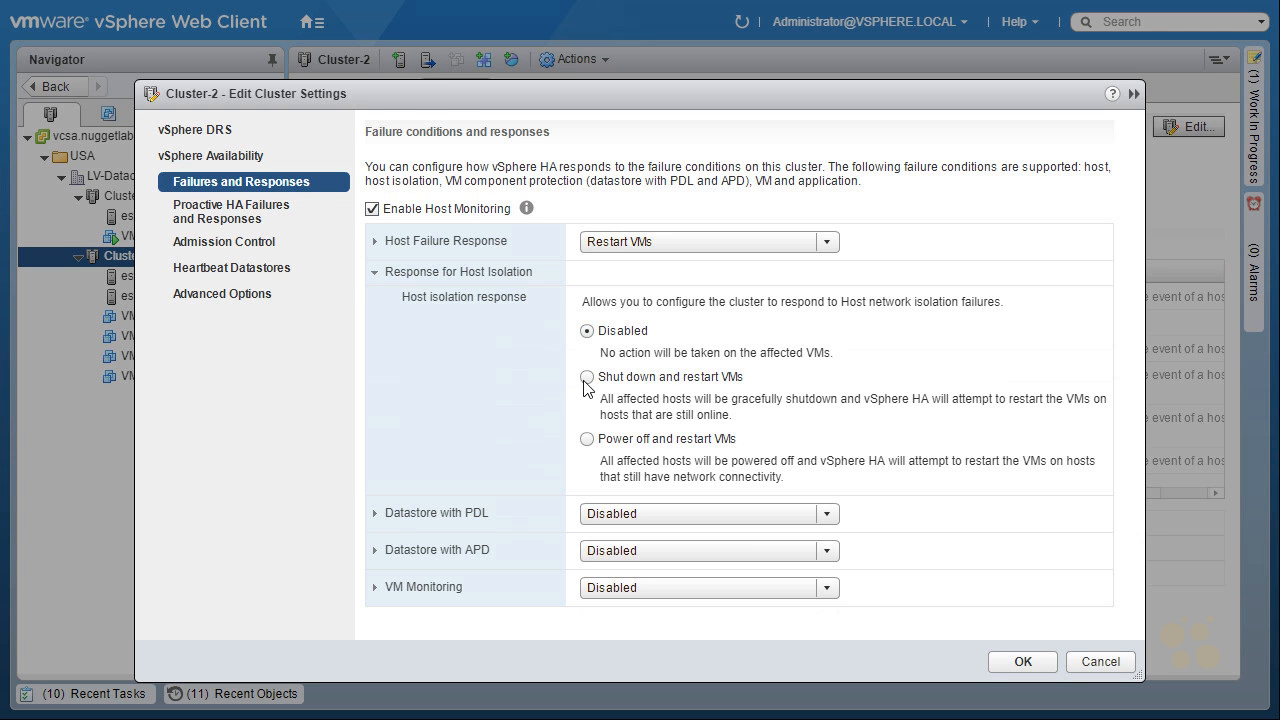
{"action": "left_click", "coordinate": [741, 380]}
{"action": "left_click", "coordinate": [587, 439]}
{"action": "left_click", "coordinate": [633, 336]}
{"action": "left_click", "coordinate": [378, 273]}
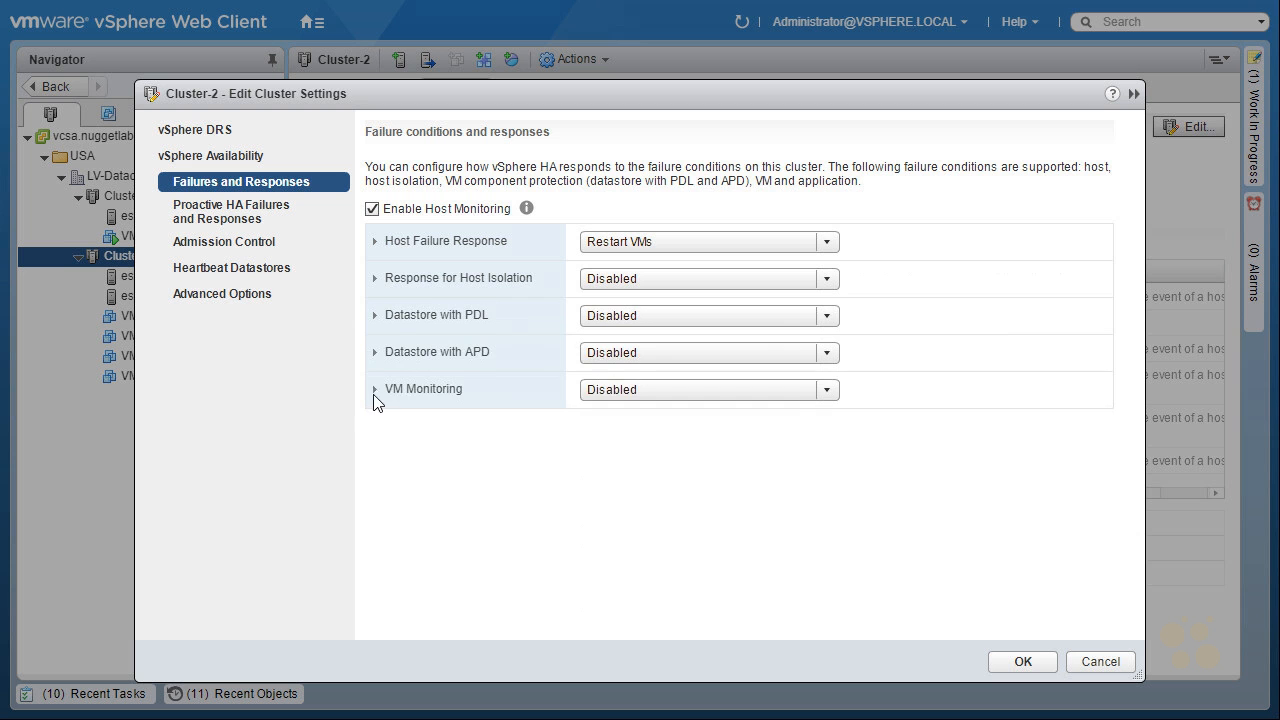
Examine the VM Monitoring heartbeat options and open the cluster's Admission Control settings.
{"action": "left_click", "coordinate": [374, 389]}
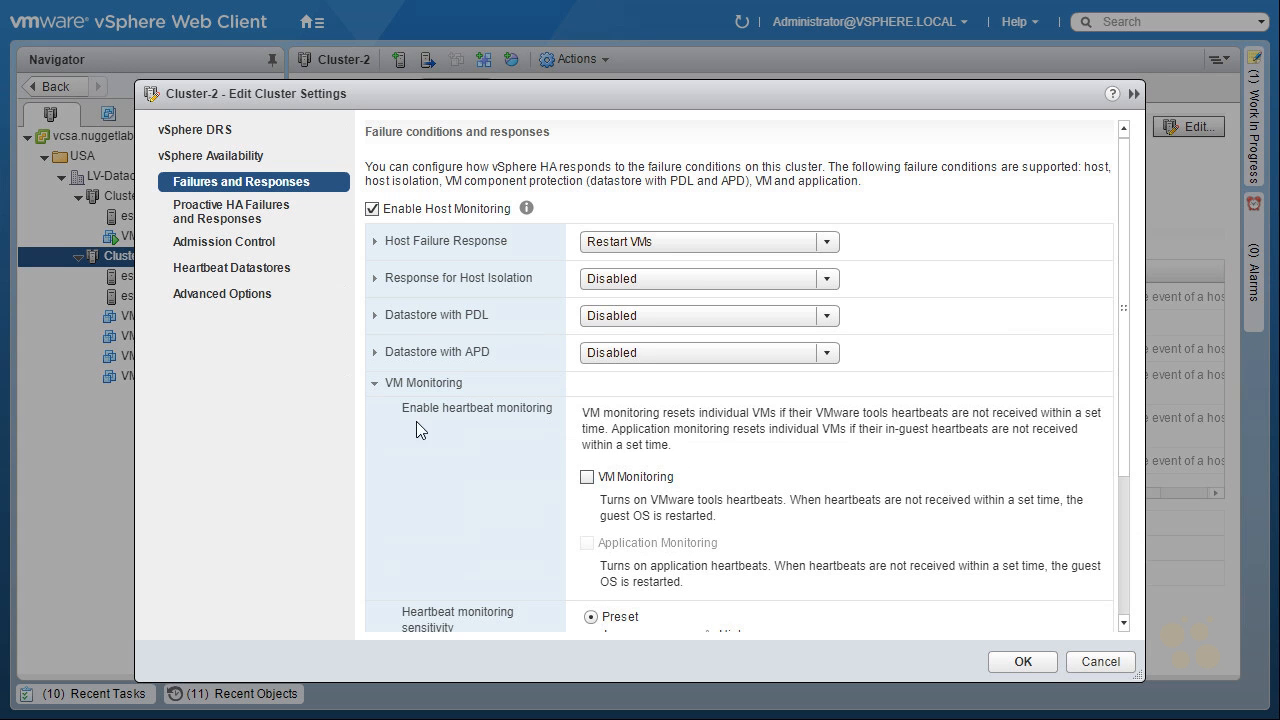
{"action": "left_click", "coordinate": [374, 384]}
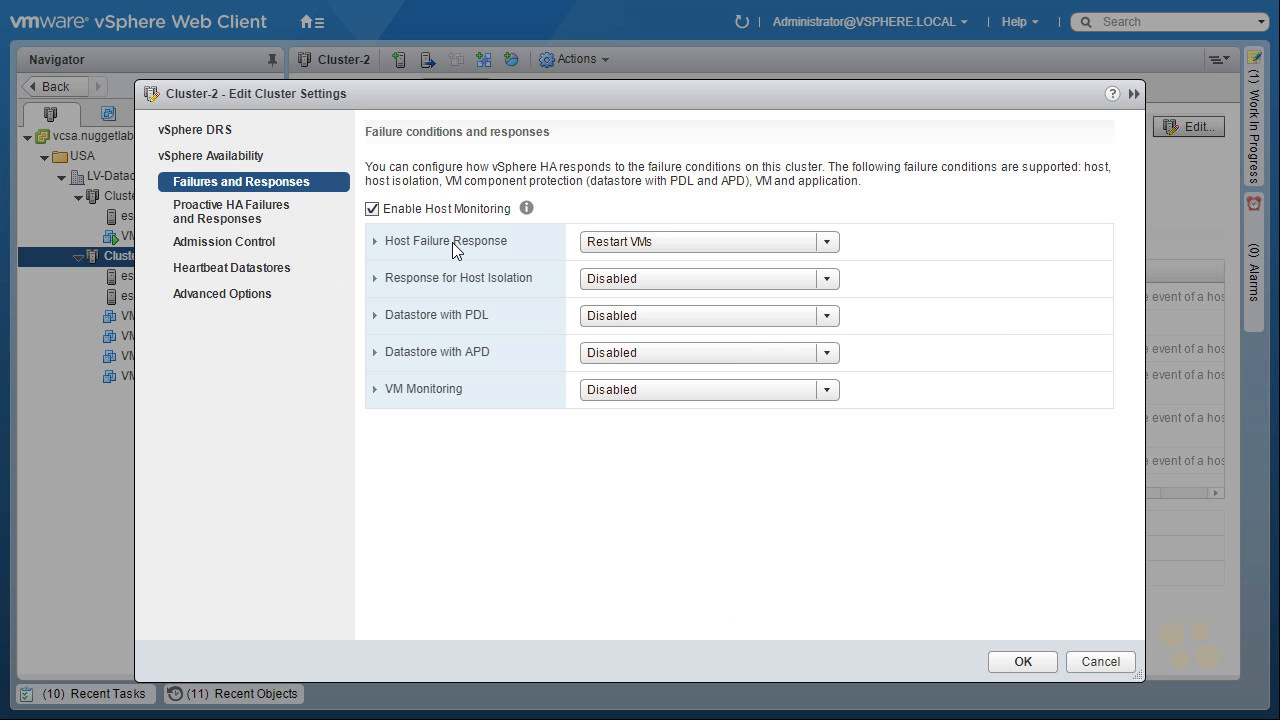
{"action": "left_click", "coordinate": [224, 241]}
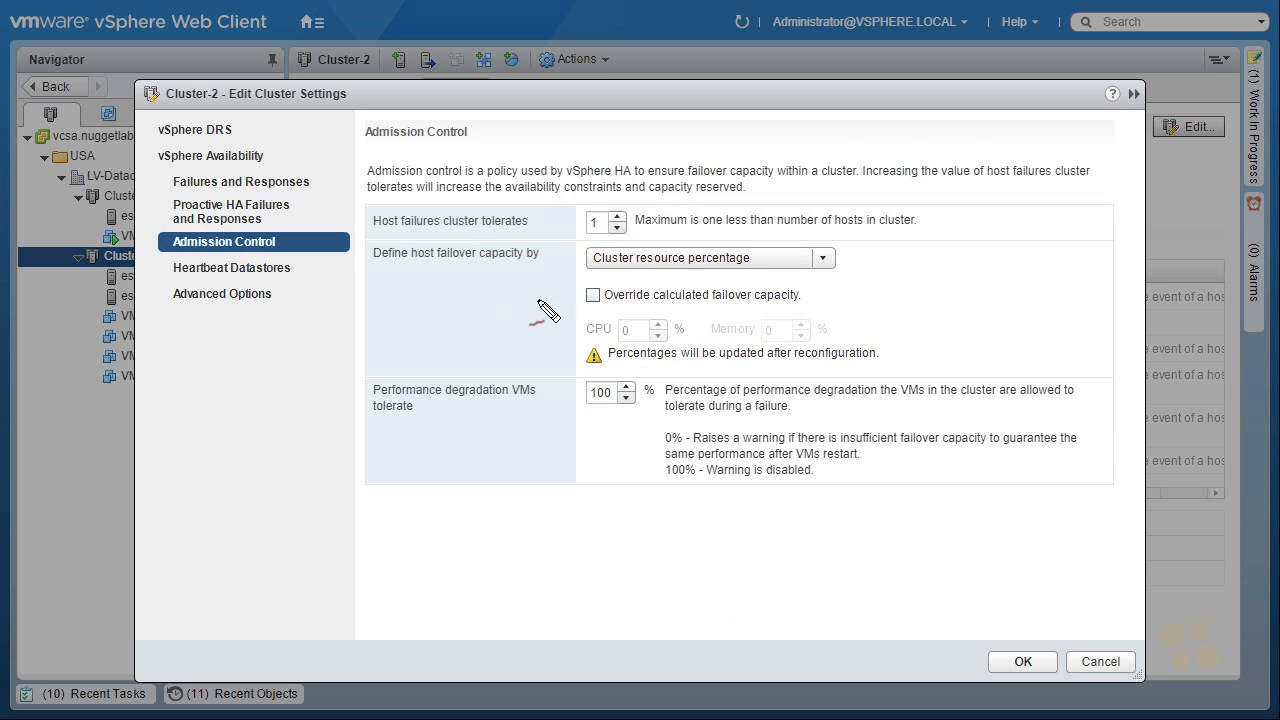
{"action": "mouse_move", "coordinate": [177, 226]}
{"action": "left_mouse_down"}
{"action": "mouse_move", "coordinate": [200, 262]}
{"action": "mouse_move", "coordinate": [302, 248]}
{"action": "mouse_move", "coordinate": [217, 222]}
{"action": "left_mouse_up"}
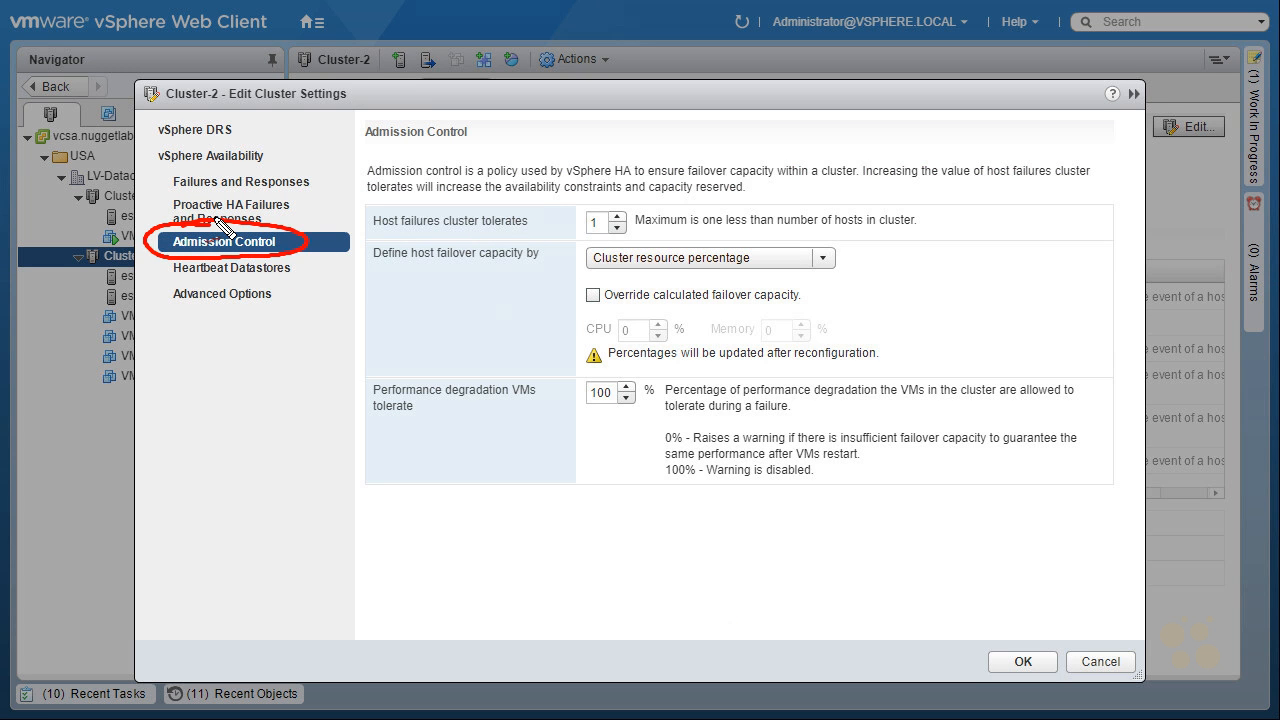
{"action": "mouse_move", "coordinate": [412, 545]}
{"action": "left_mouse_down"}
{"action": "mouse_move", "coordinate": [411, 497]}
{"action": "mouse_move", "coordinate": [490, 545]}
{"action": "mouse_move", "coordinate": [420, 550]}
{"action": "mouse_move", "coordinate": [447, 537]}
{"action": "left_mouse_up"}
{"action": "left_click_drag", "start_coordinate": [558, 496], "coordinate": [561, 537]}
{"action": "mouse_move", "coordinate": [559, 491]}
{"action": "left_mouse_down"}
{"action": "mouse_move", "coordinate": [569, 540]}
{"action": "mouse_move", "coordinate": [606, 526]}
{"action": "left_mouse_up"}
{"action": "mouse_move", "coordinate": [676, 490]}
{"action": "left_mouse_down"}
{"action": "mouse_move", "coordinate": [676, 540]}
{"action": "mouse_move", "coordinate": [692, 535]}
{"action": "left_mouse_up"}
{"action": "mouse_move", "coordinate": [287, 512]}
{"action": "left_mouse_down"}
{"action": "mouse_move", "coordinate": [285, 546]}
{"action": "mouse_move", "coordinate": [343, 530]}
{"action": "mouse_move", "coordinate": [290, 525]}
{"action": "mouse_move", "coordinate": [300, 535]}
{"action": "left_mouse_up"}
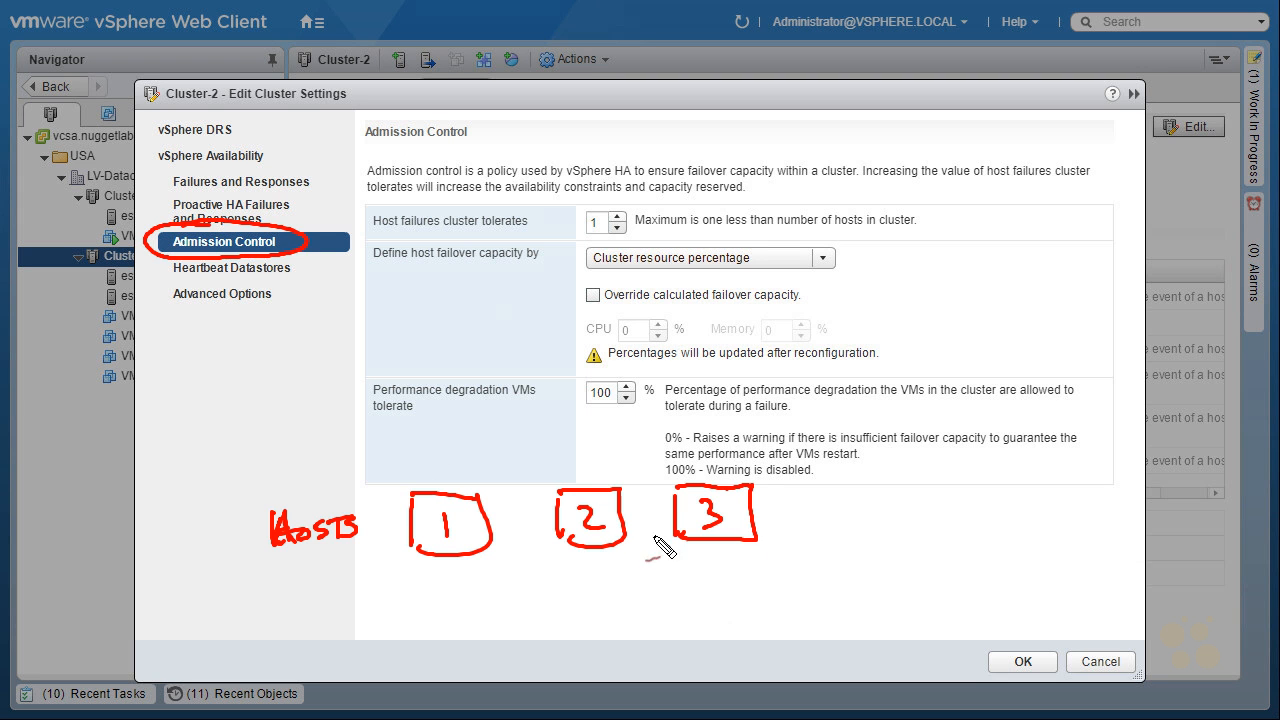
{"action": "left_click_drag", "start_coordinate": [419, 450], "coordinate": [421, 481]}
{"action": "mouse_move", "coordinate": [445, 451]}
{"action": "left_mouse_down"}
{"action": "mouse_move", "coordinate": [432, 468]}
{"action": "mouse_move", "coordinate": [466, 466]}
{"action": "left_mouse_up"}
{"action": "left_click_drag", "start_coordinate": [555, 446], "coordinate": [553, 475]}
{"action": "left_click_drag", "start_coordinate": [571, 446], "coordinate": [565, 459]}
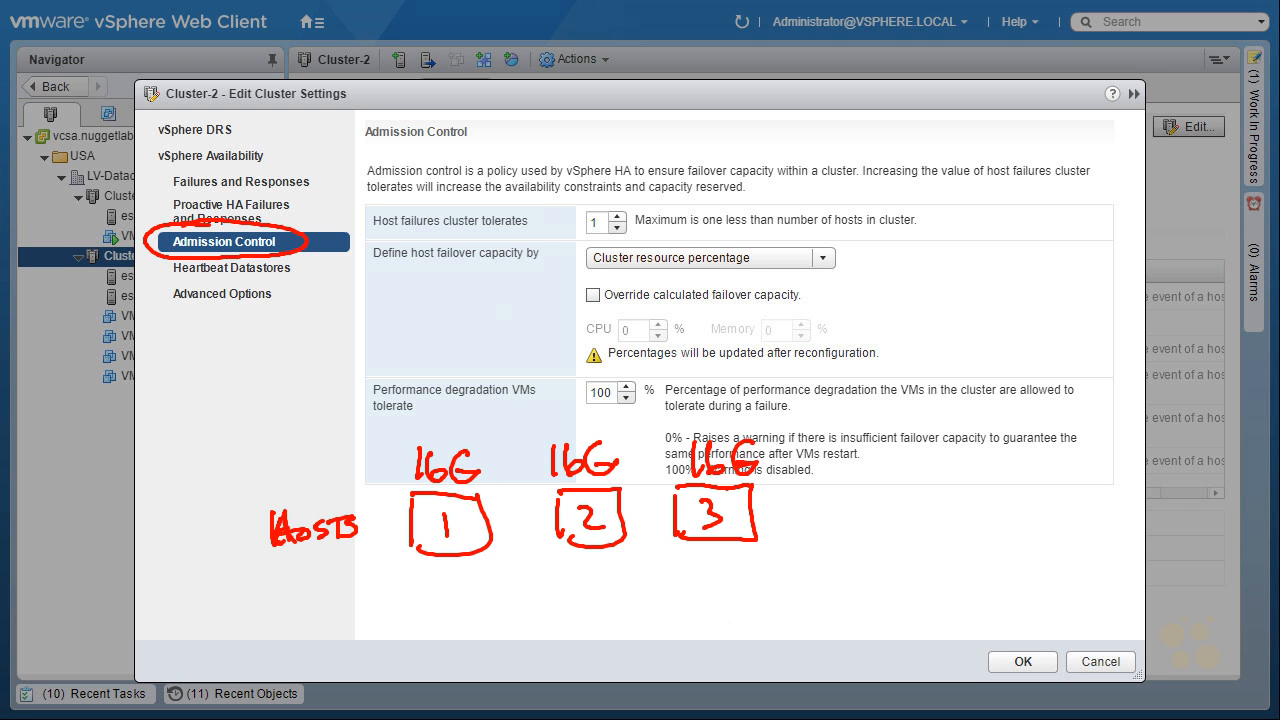
{"action": "mouse_move", "coordinate": [272, 597]}
{"action": "left_mouse_down"}
{"action": "mouse_move", "coordinate": [284, 622]}
{"action": "mouse_move", "coordinate": [294, 597]}
{"action": "mouse_move", "coordinate": [322, 626]}
{"action": "mouse_move", "coordinate": [466, 603]}
{"action": "mouse_move", "coordinate": [471, 628]}
{"action": "mouse_move", "coordinate": [557, 606]}
{"action": "left_mouse_up"}
{"action": "left_click_drag", "start_coordinate": [557, 606], "coordinate": [584, 598]}
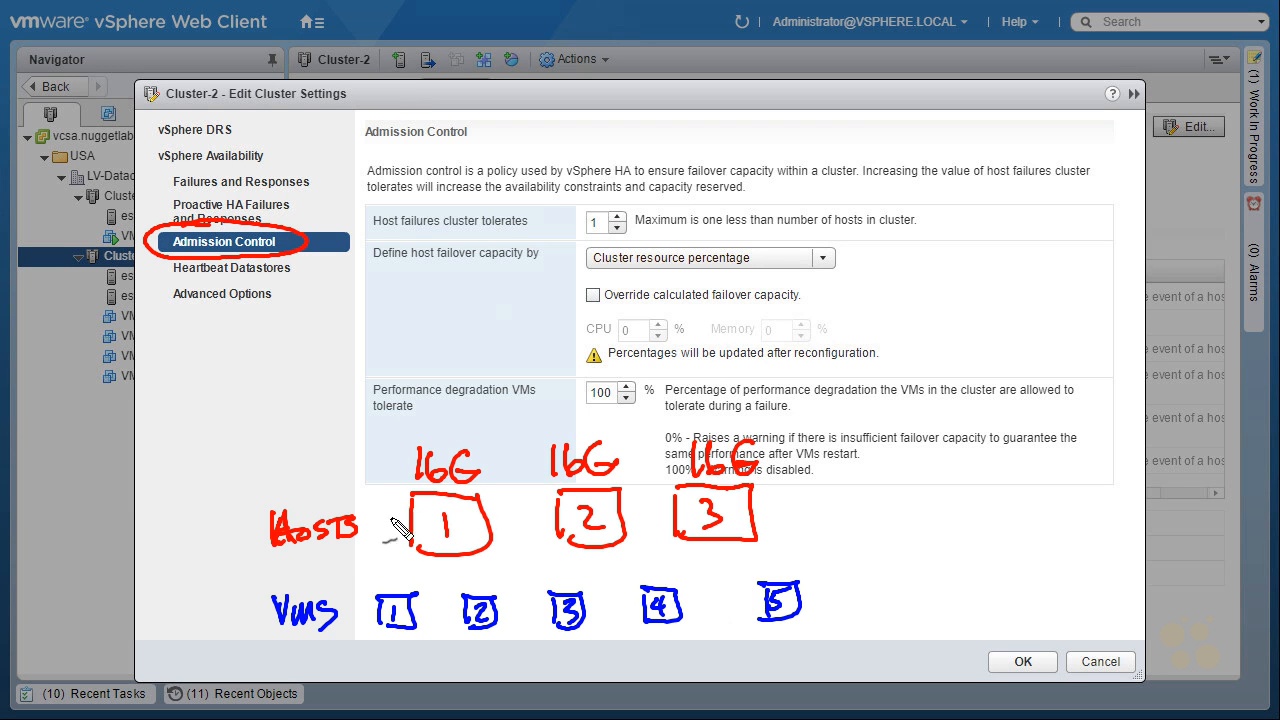
{"action": "mouse_move", "coordinate": [876, 452]}
{"action": "left_mouse_down"}
{"action": "mouse_move", "coordinate": [878, 488]}
{"action": "mouse_move", "coordinate": [905, 455]}
{"action": "mouse_move", "coordinate": [942, 486]}
{"action": "mouse_move", "coordinate": [924, 472]}
{"action": "left_mouse_up"}
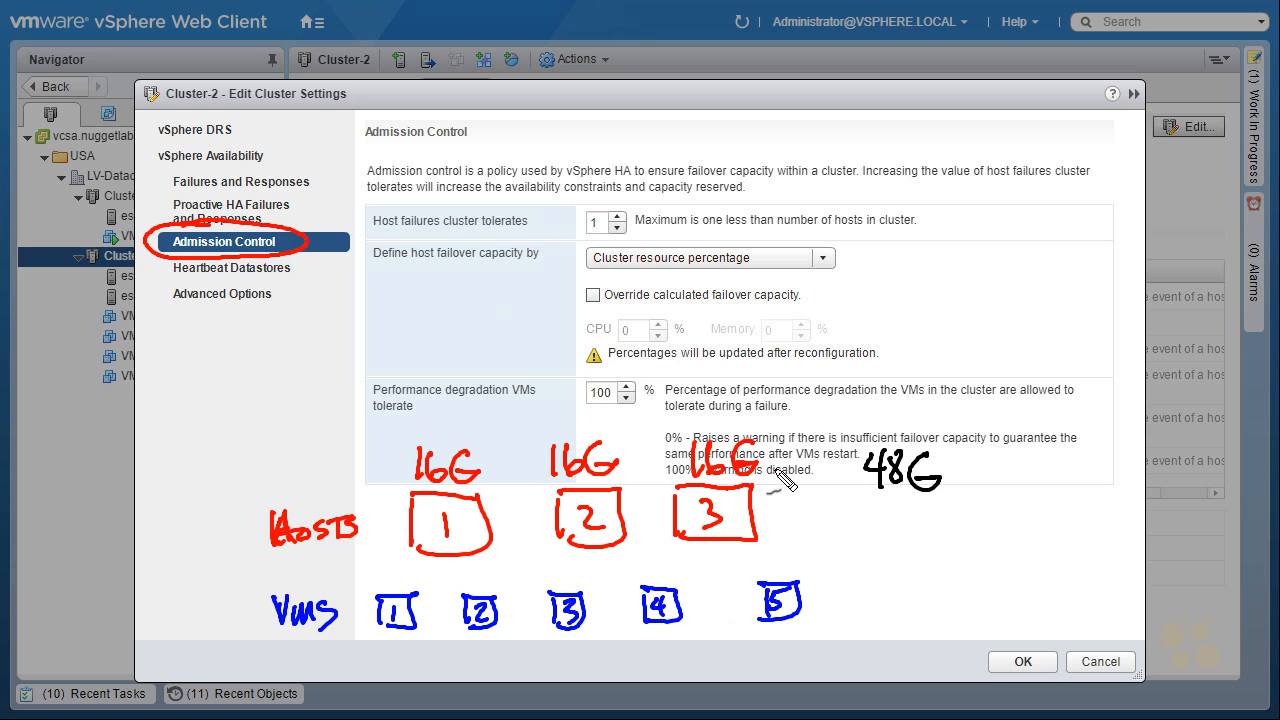
{"action": "left_click_drag", "start_coordinate": [827, 477], "coordinate": [852, 477]}
{"action": "left_click_drag", "start_coordinate": [390, 569], "coordinate": [389, 571]}
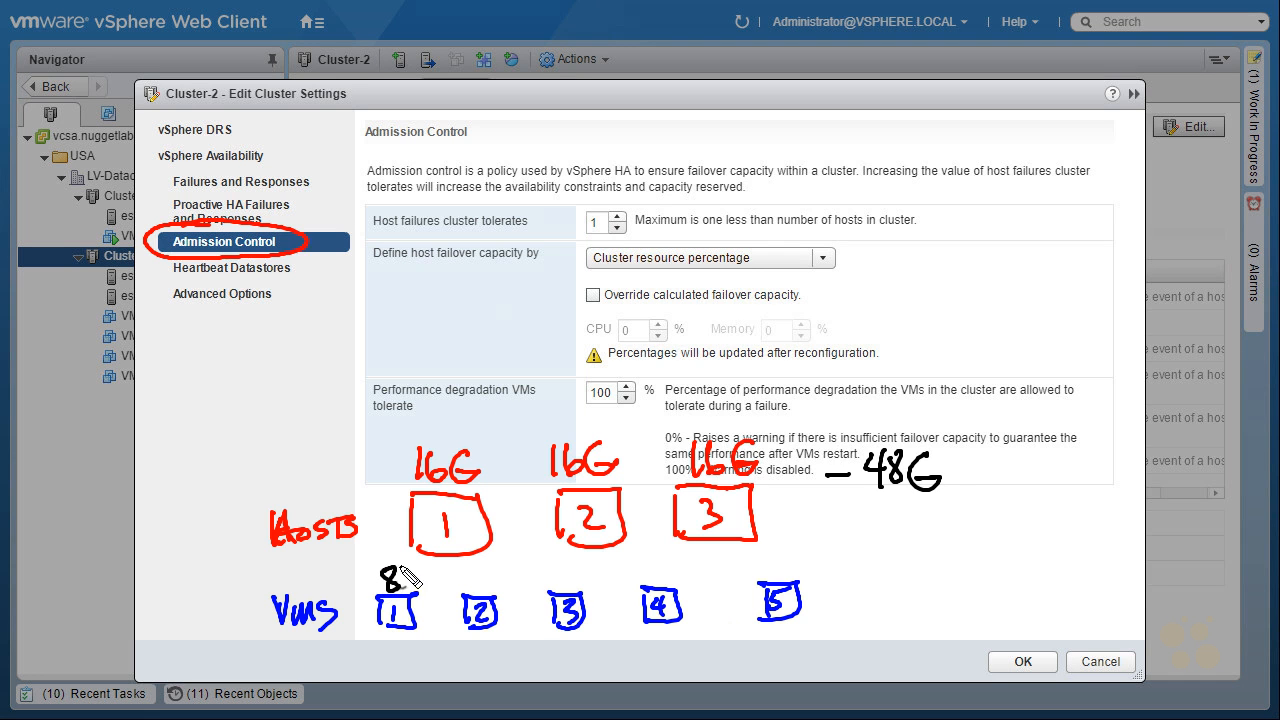
{"action": "left_click_drag", "start_coordinate": [474, 572], "coordinate": [473, 574]}
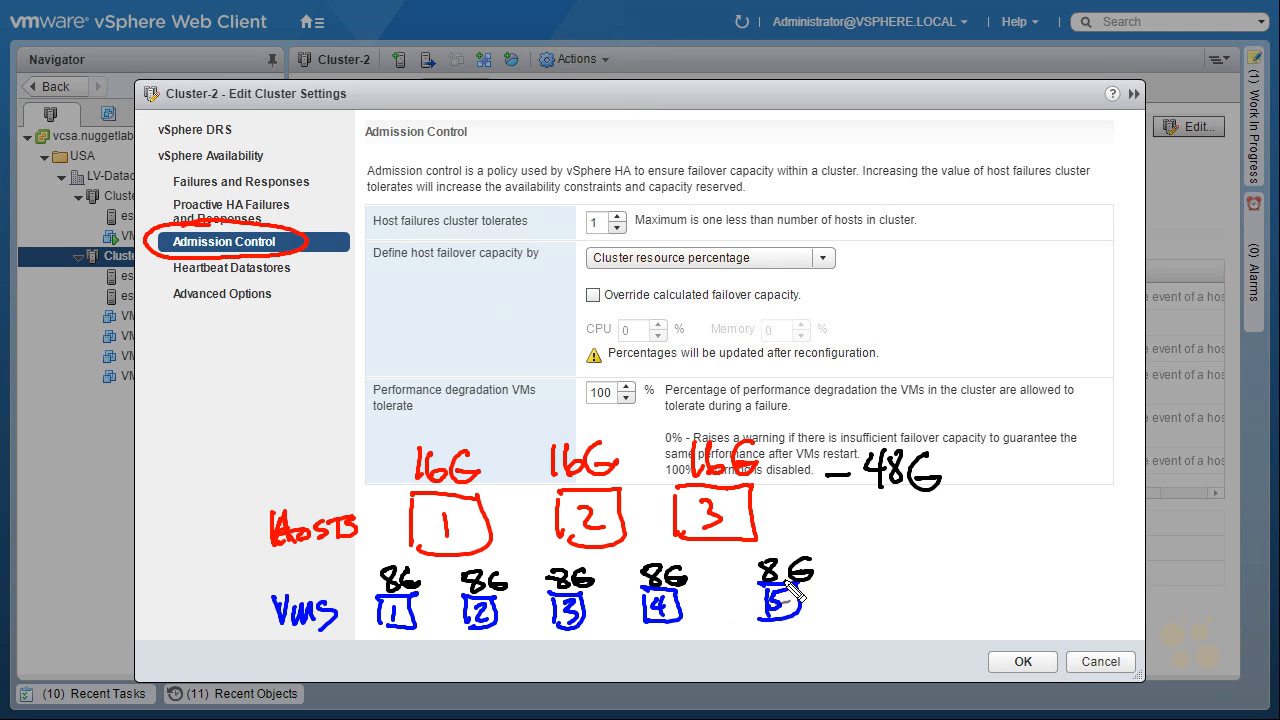
{"action": "left_click_drag", "start_coordinate": [852, 588], "coordinate": [872, 588]}
{"action": "left_click_drag", "start_coordinate": [891, 572], "coordinate": [912, 591]}
{"action": "left_click_drag", "start_coordinate": [913, 569], "coordinate": [907, 611]}
{"action": "left_click_drag", "start_coordinate": [927, 580], "coordinate": [972, 594]}
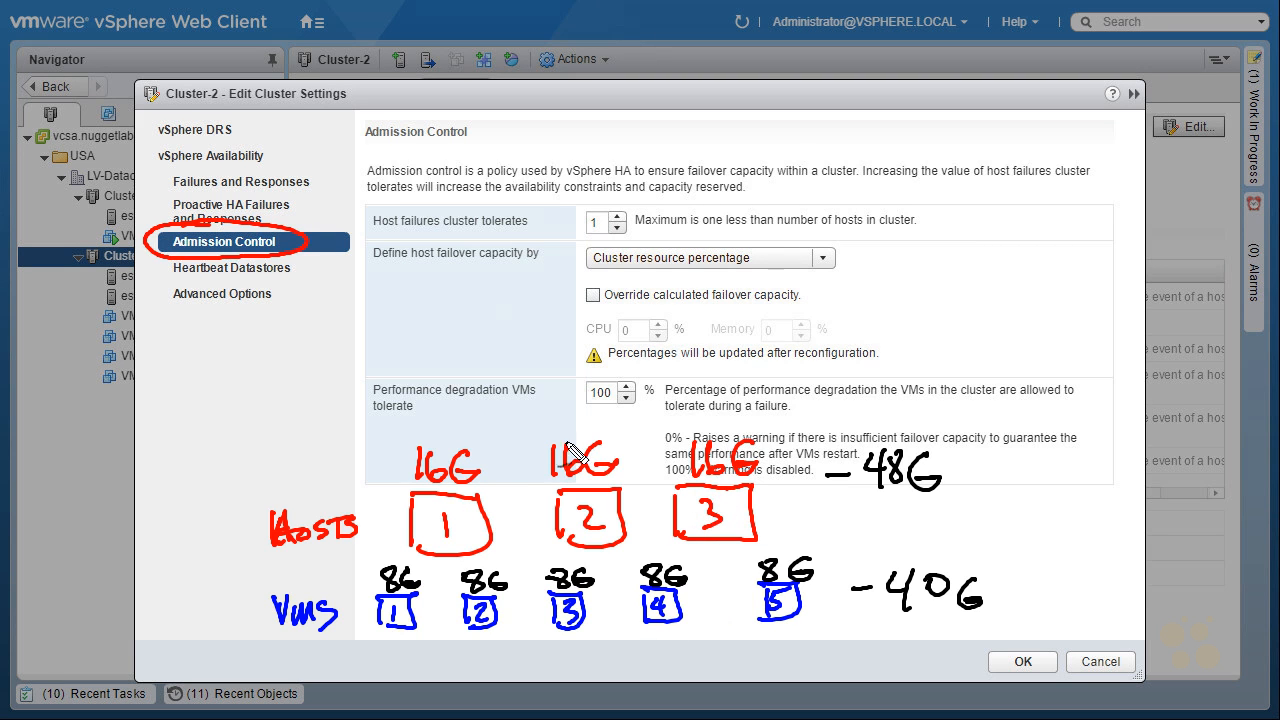
{"action": "left_click_drag", "start_coordinate": [674, 452], "coordinate": [756, 538]}
{"action": "mouse_move", "coordinate": [760, 440]}
{"action": "left_mouse_down"}
{"action": "mouse_move", "coordinate": [688, 545]}
{"action": "mouse_move", "coordinate": [752, 503]}
{"action": "left_mouse_up"}
{"action": "left_click_drag", "start_coordinate": [718, 430], "coordinate": [722, 552]}
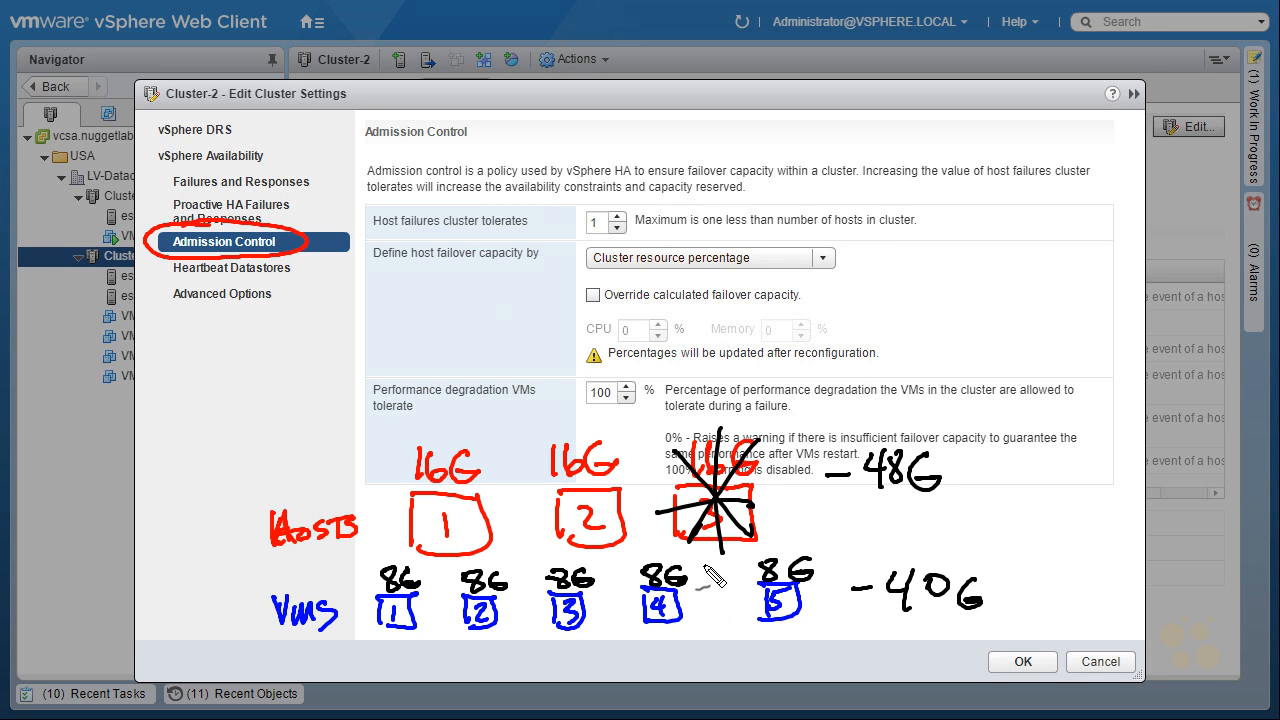
{"action": "left_click_drag", "start_coordinate": [646, 437], "coordinate": [769, 387]}
{"action": "left_click_drag", "start_coordinate": [783, 344], "coordinate": [794, 358]}
{"action": "mouse_move", "coordinate": [905, 628]}
{"action": "left_mouse_down"}
{"action": "mouse_move", "coordinate": [995, 545]}
{"action": "mouse_move", "coordinate": [890, 630]}
{"action": "left_mouse_up"}
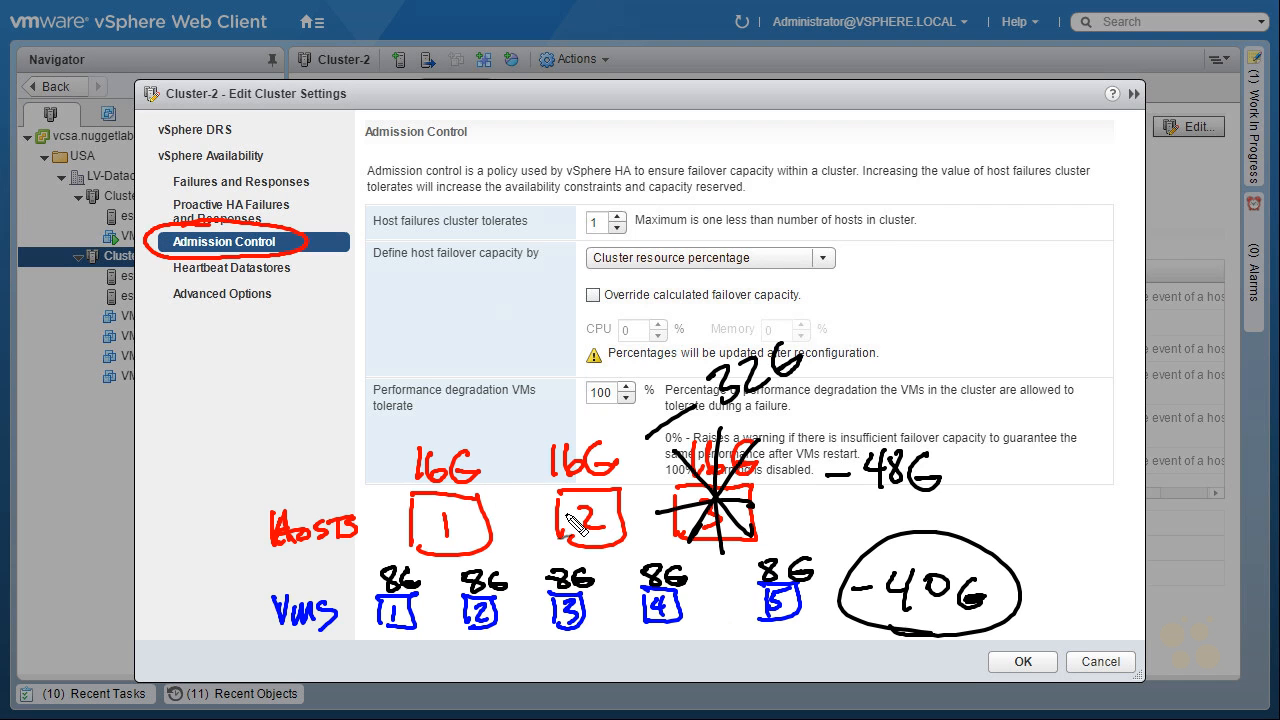
{"action": "mouse_move", "coordinate": [735, 632]}
{"action": "left_mouse_down"}
{"action": "mouse_move", "coordinate": [845, 580]}
{"action": "mouse_move", "coordinate": [612, 605]}
{"action": "mouse_move", "coordinate": [785, 630]}
{"action": "left_mouse_up"}
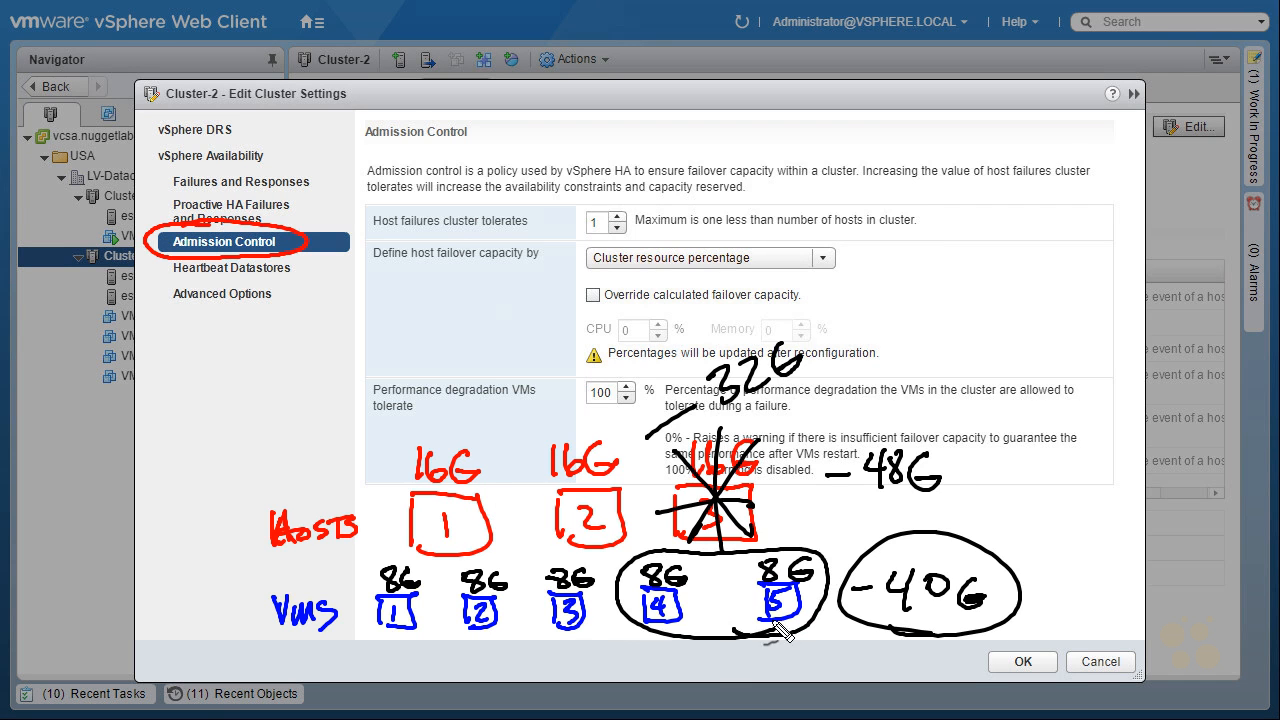
{"action": "mouse_move", "coordinate": [822, 566]}
{"action": "left_mouse_down"}
{"action": "mouse_move", "coordinate": [770, 515]}
{"action": "mouse_move", "coordinate": [765, 530]}
{"action": "left_mouse_up"}
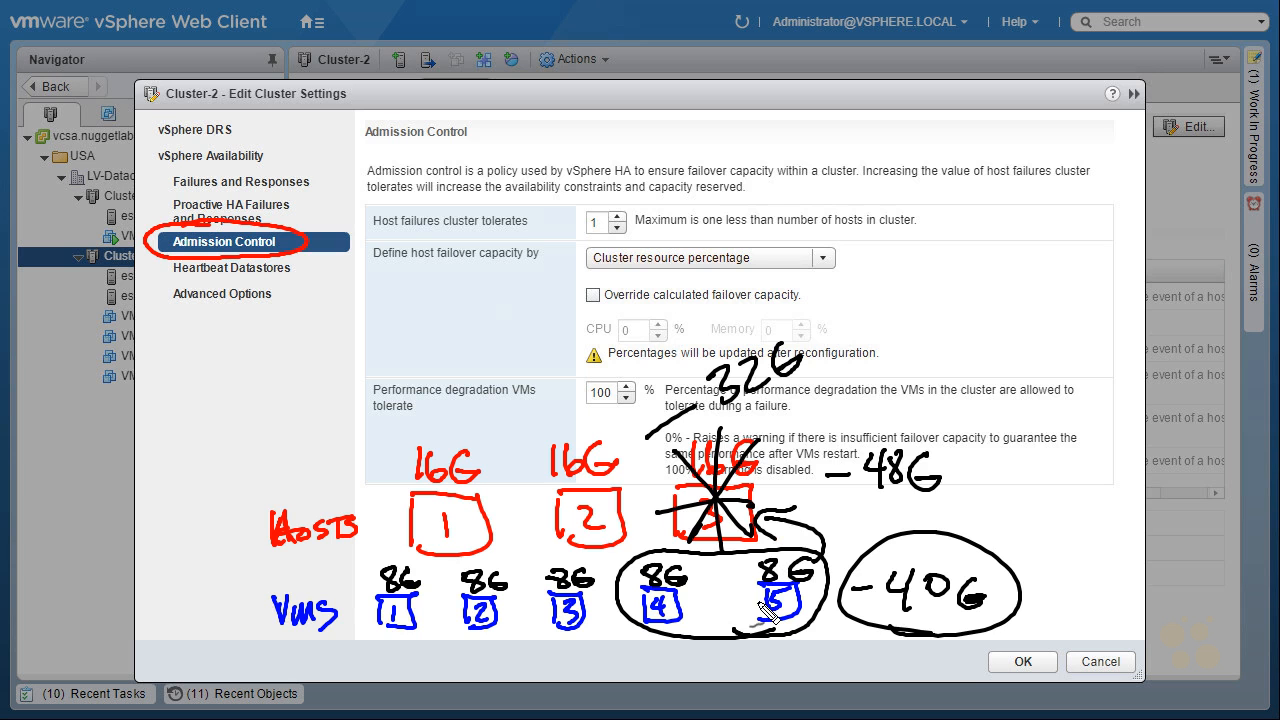
{"action": "left_click_drag", "start_coordinate": [656, 552], "coordinate": [608, 515]}
{"action": "left_click_drag", "start_coordinate": [621, 503], "coordinate": [622, 526]}
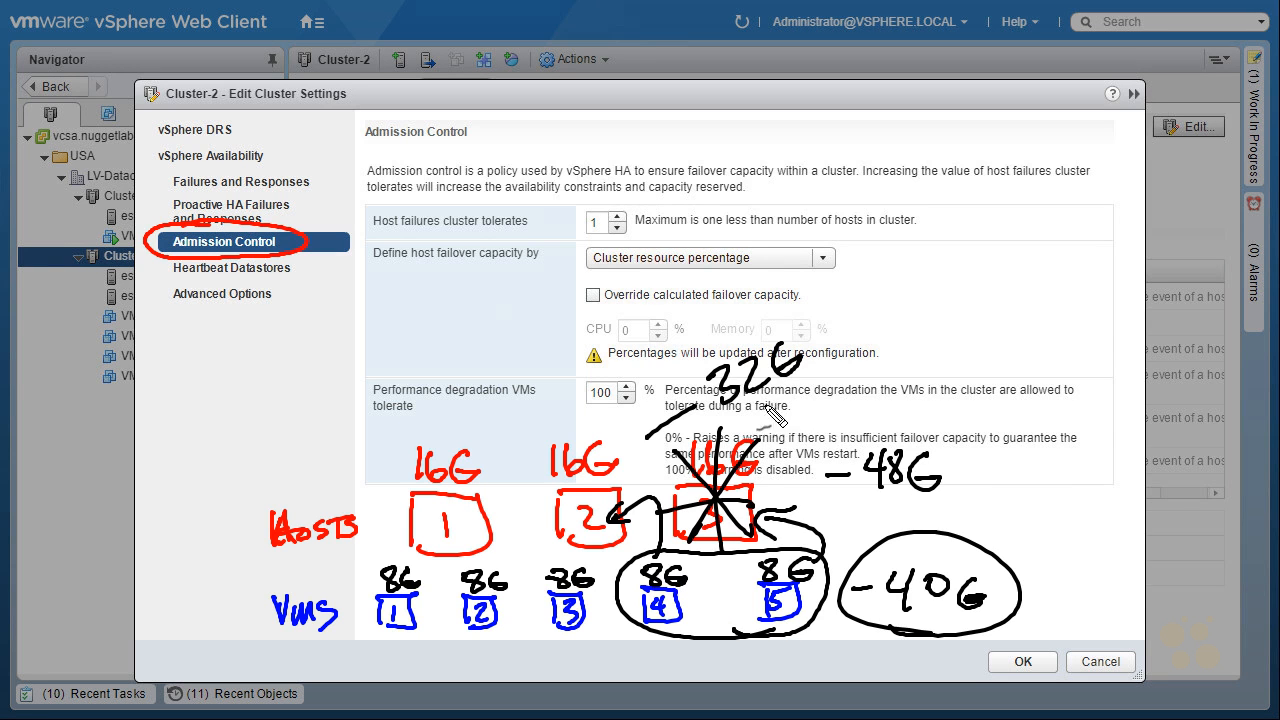
{"action": "left_click_drag", "start_coordinate": [772, 424], "coordinate": [775, 396]}
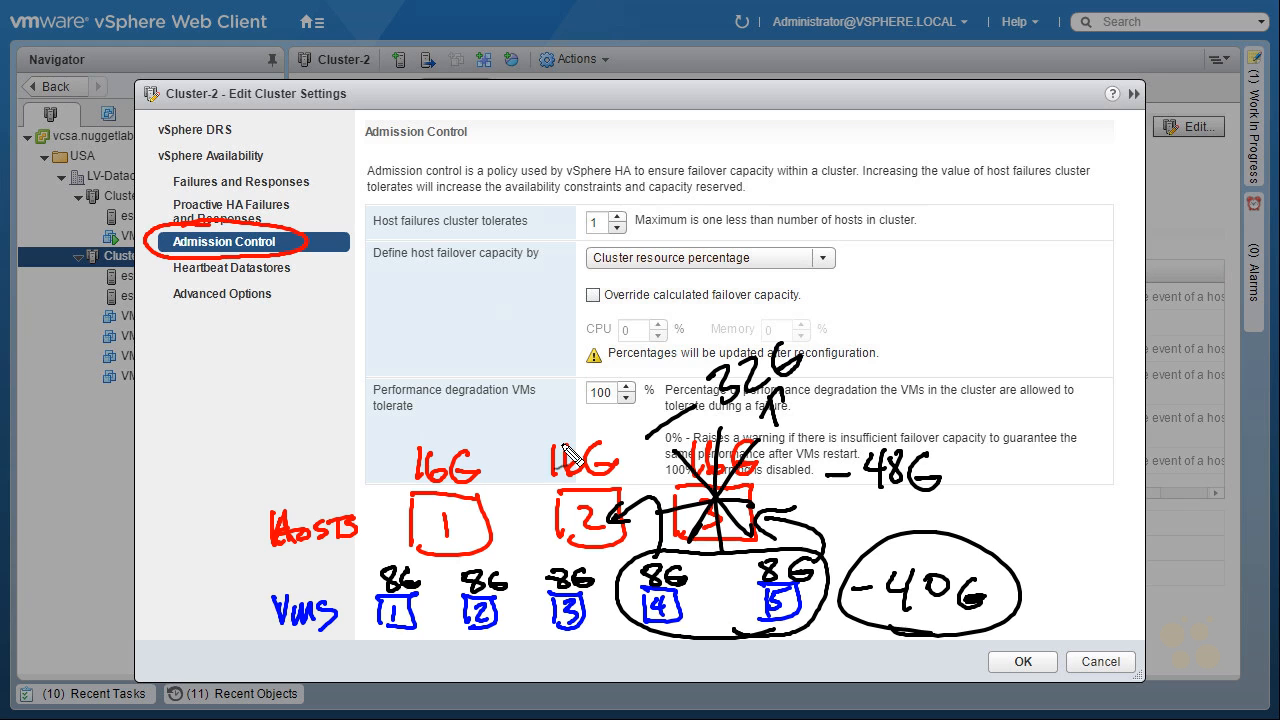
{"action": "mouse_move", "coordinate": [340, 470]}
{"action": "left_mouse_down"}
{"action": "mouse_move", "coordinate": [300, 268]}
{"action": "mouse_move", "coordinate": [292, 305]}
{"action": "left_mouse_up"}
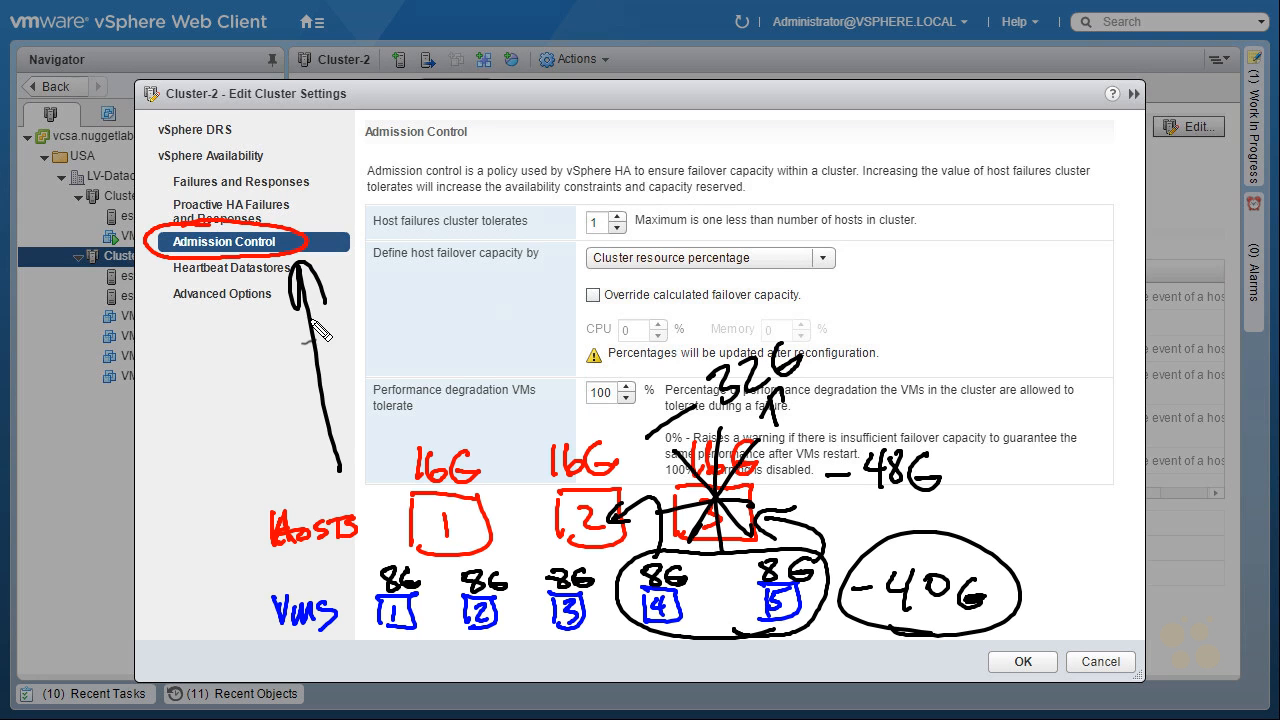
{"action": "left_click", "coordinate": [891, 263]}
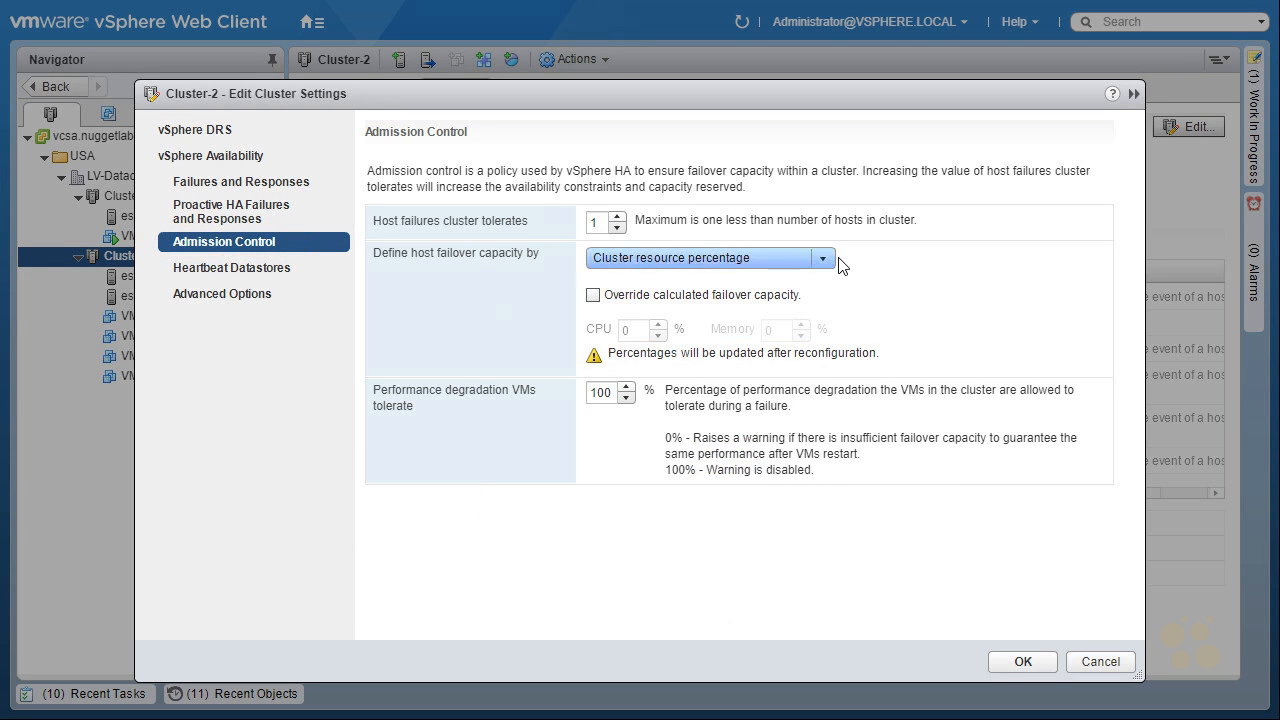
Try Disabled as the definition of host failover capacity, and change it to Slot Policy (powered-on VMs).
{"action": "left_click", "coordinate": [827, 258]}
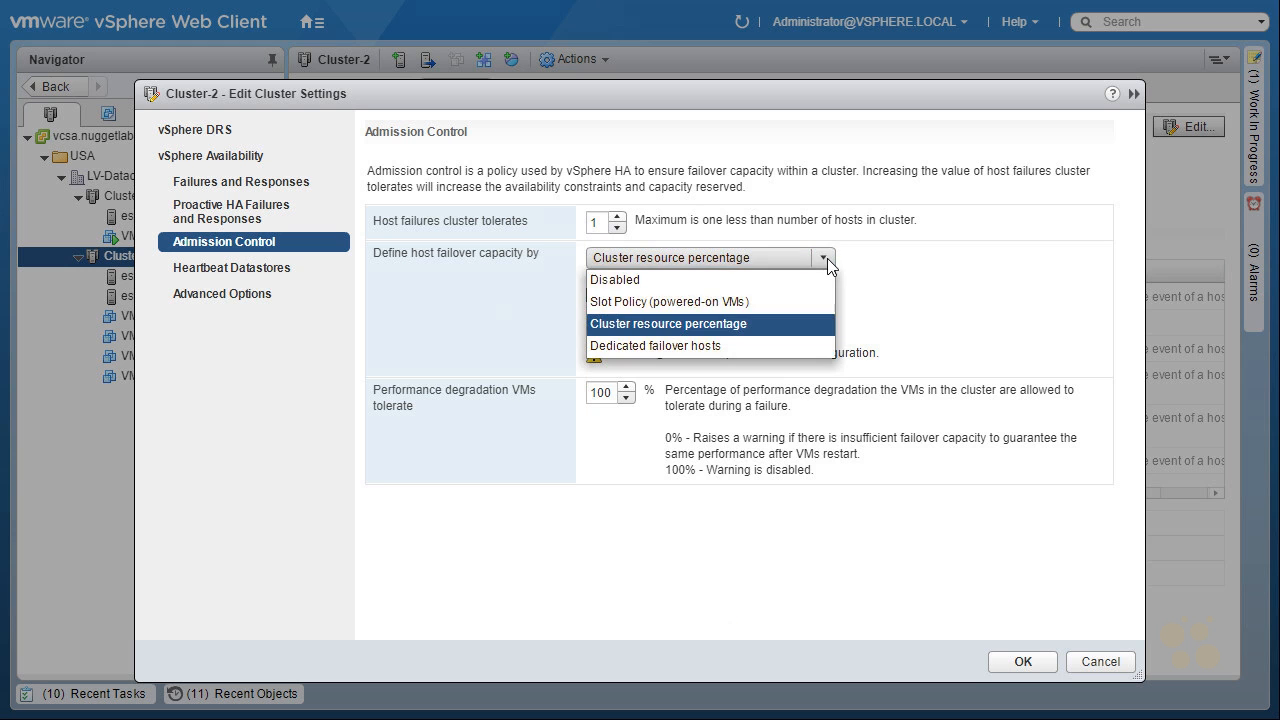
{"action": "left_click", "coordinate": [606, 281]}
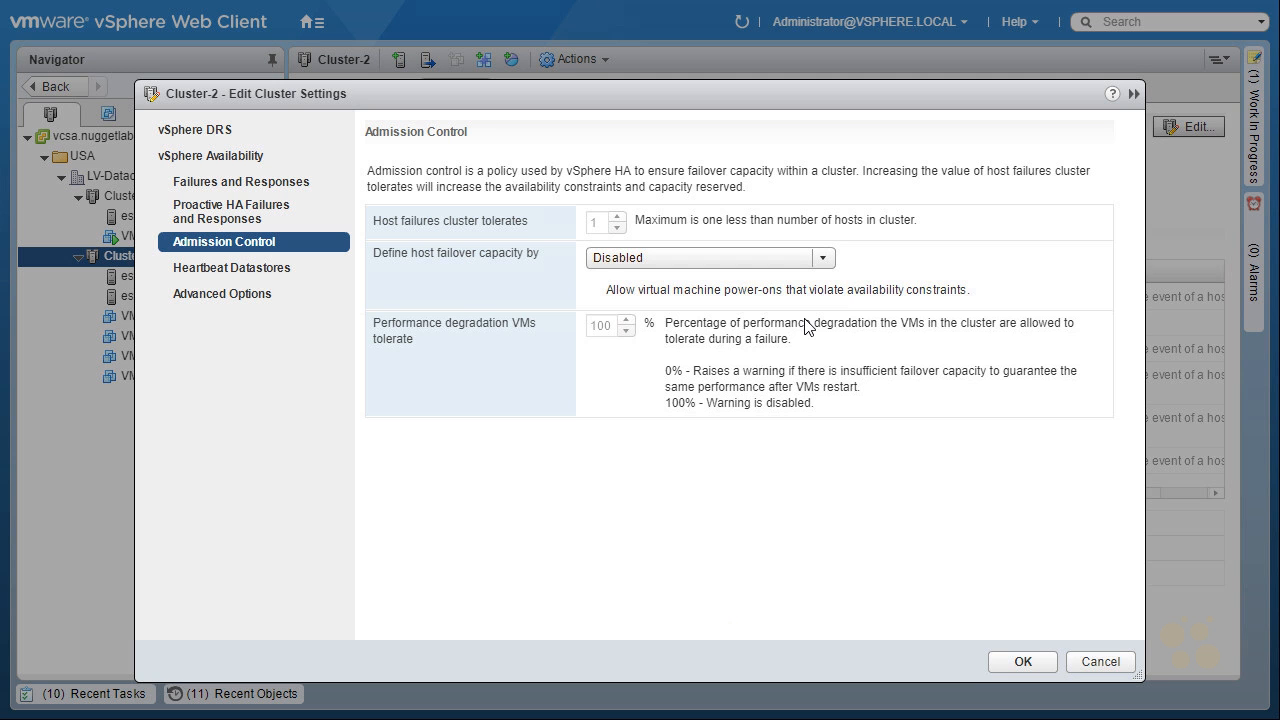
{"action": "left_click", "coordinate": [823, 261]}
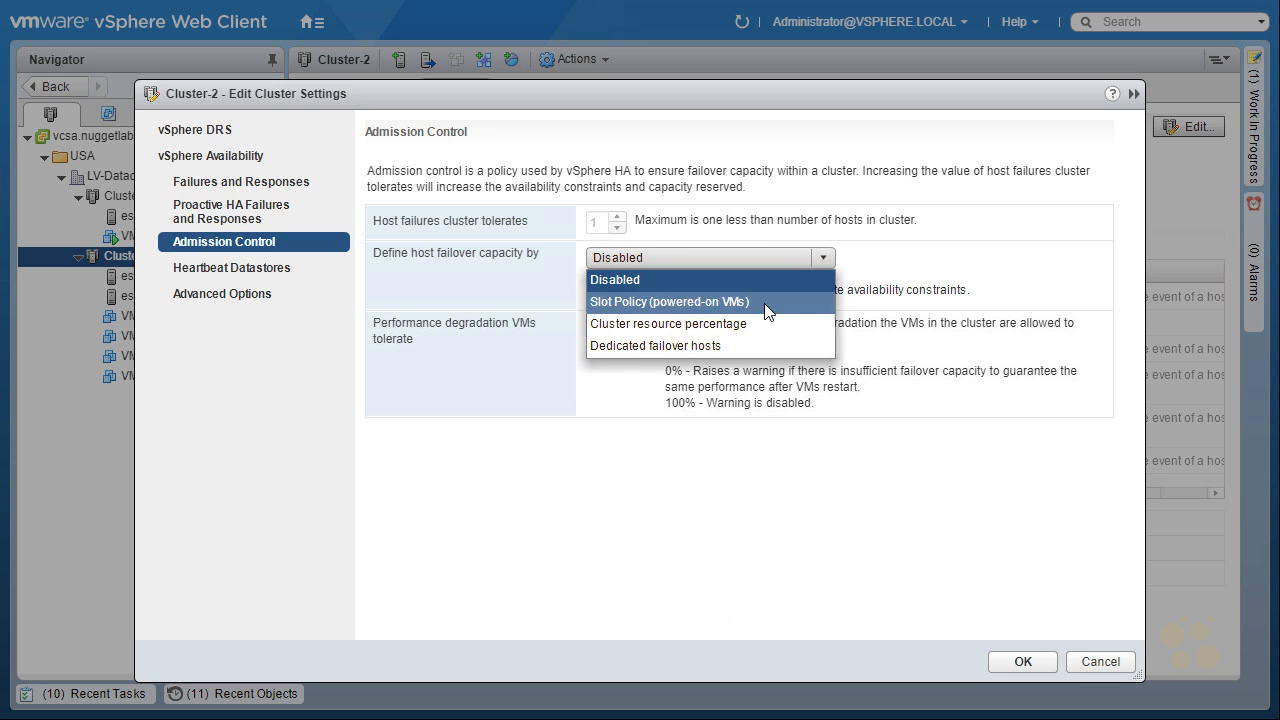
{"action": "left_click", "coordinate": [767, 302]}
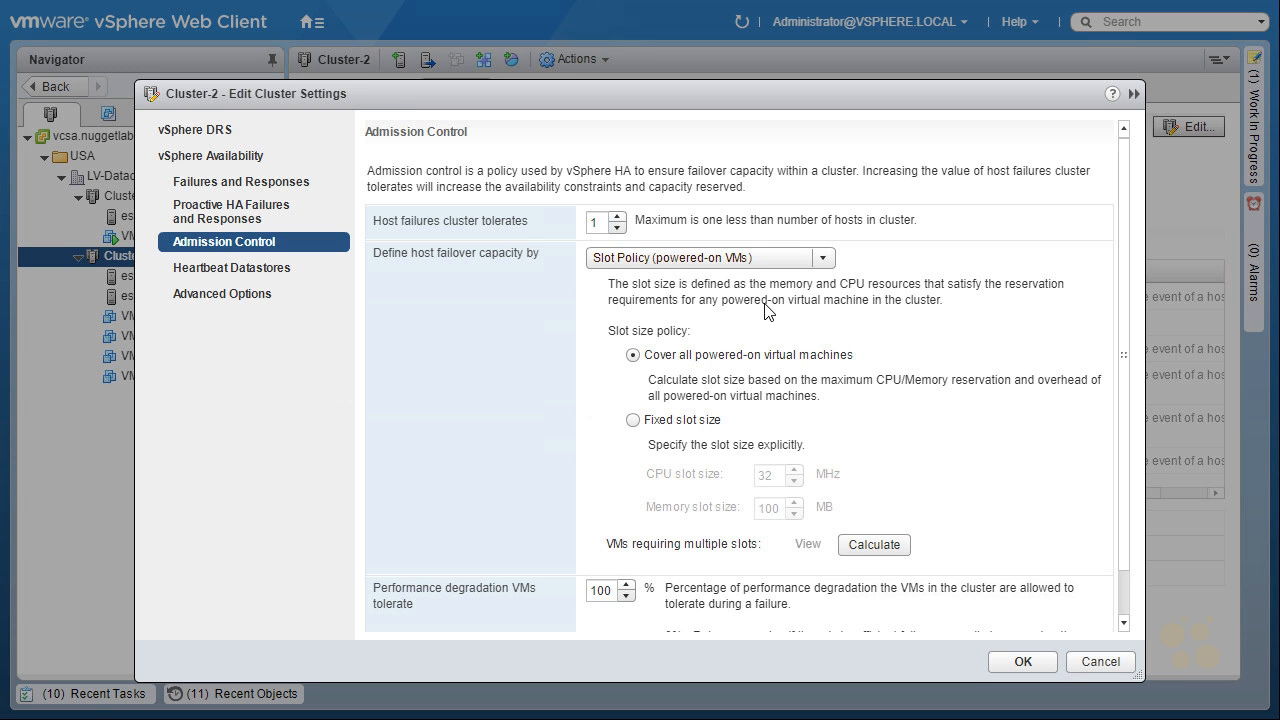
{"action": "left_click_drag", "start_coordinate": [592, 268], "coordinate": [648, 268]}
{"action": "mouse_move", "coordinate": [642, 352]}
{"action": "left_mouse_down"}
{"action": "mouse_move", "coordinate": [618, 368]}
{"action": "mouse_move", "coordinate": [640, 345]}
{"action": "left_mouse_up"}
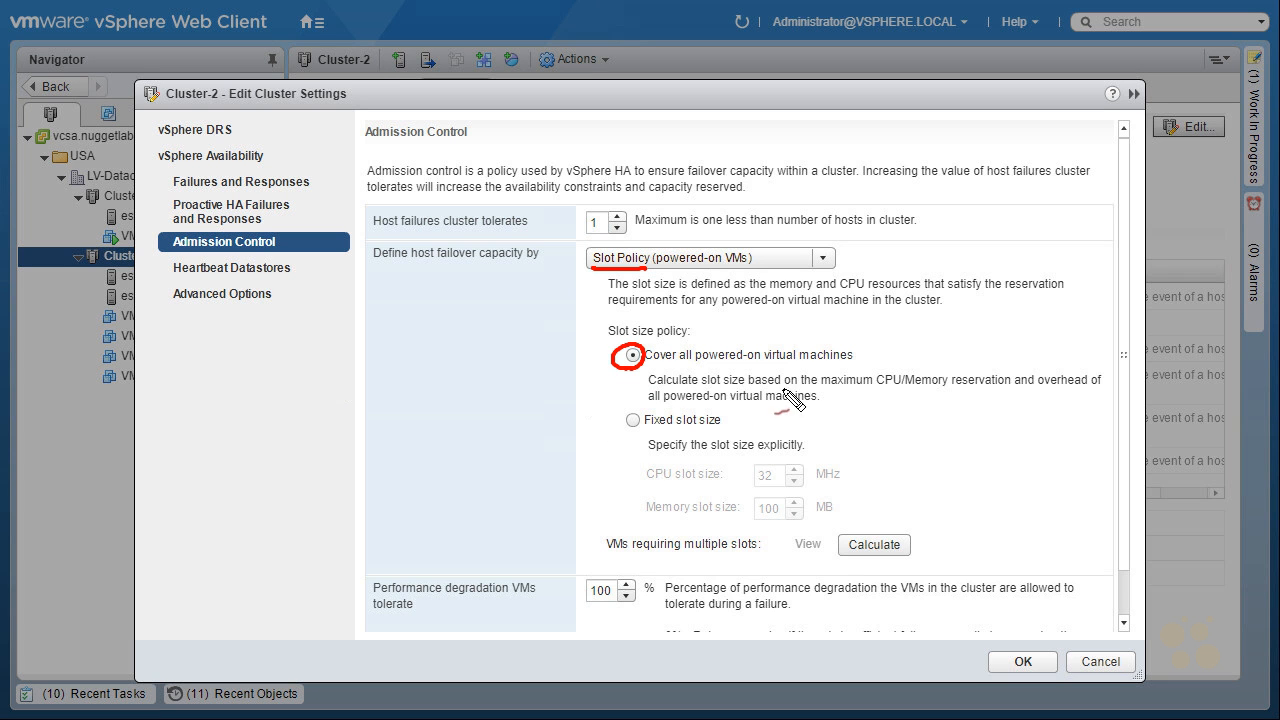
{"action": "left_click_drag", "start_coordinate": [415, 362], "coordinate": [426, 413]}
{"action": "mouse_move", "coordinate": [406, 322]}
{"action": "left_mouse_down"}
{"action": "mouse_move", "coordinate": [420, 342]}
{"action": "mouse_move", "coordinate": [494, 300]}
{"action": "mouse_move", "coordinate": [532, 330]}
{"action": "mouse_move", "coordinate": [492, 380]}
{"action": "left_mouse_up"}
{"action": "left_click_drag", "start_coordinate": [494, 368], "coordinate": [520, 378]}
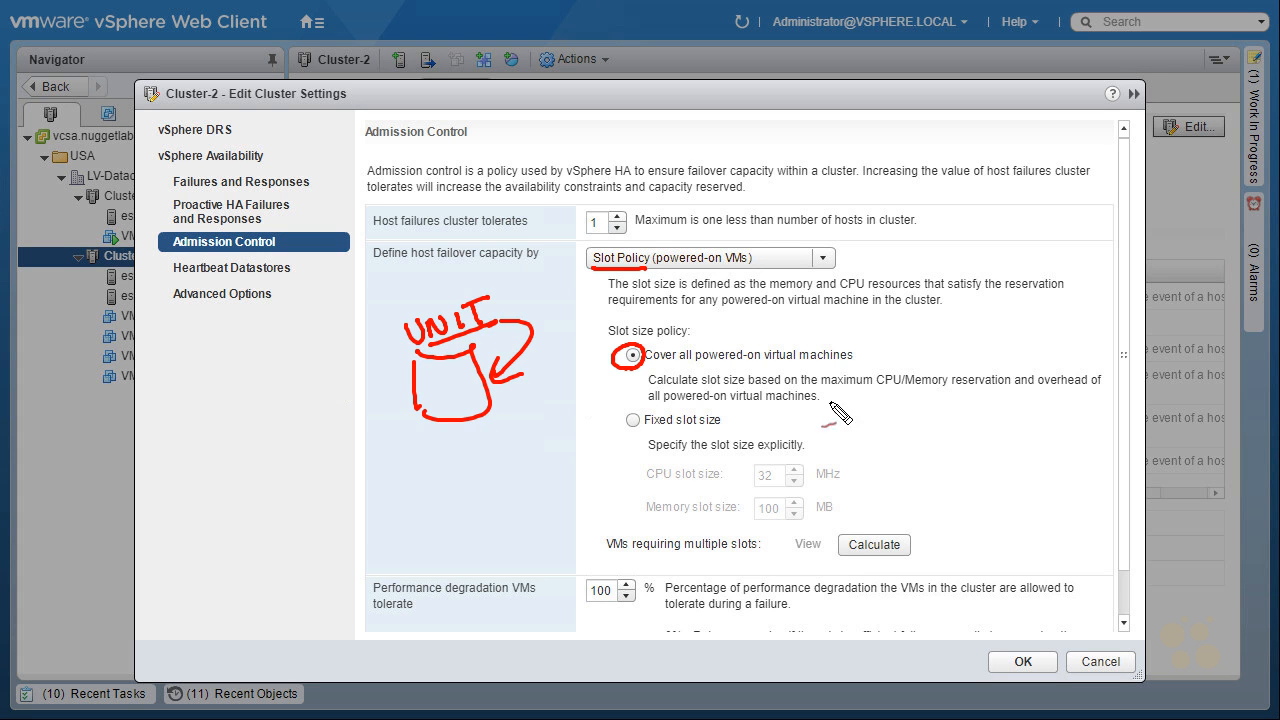
{"action": "left_click_drag", "start_coordinate": [828, 394], "coordinate": [1100, 390]}
{"action": "left_click_drag", "start_coordinate": [648, 406], "coordinate": [808, 407]}
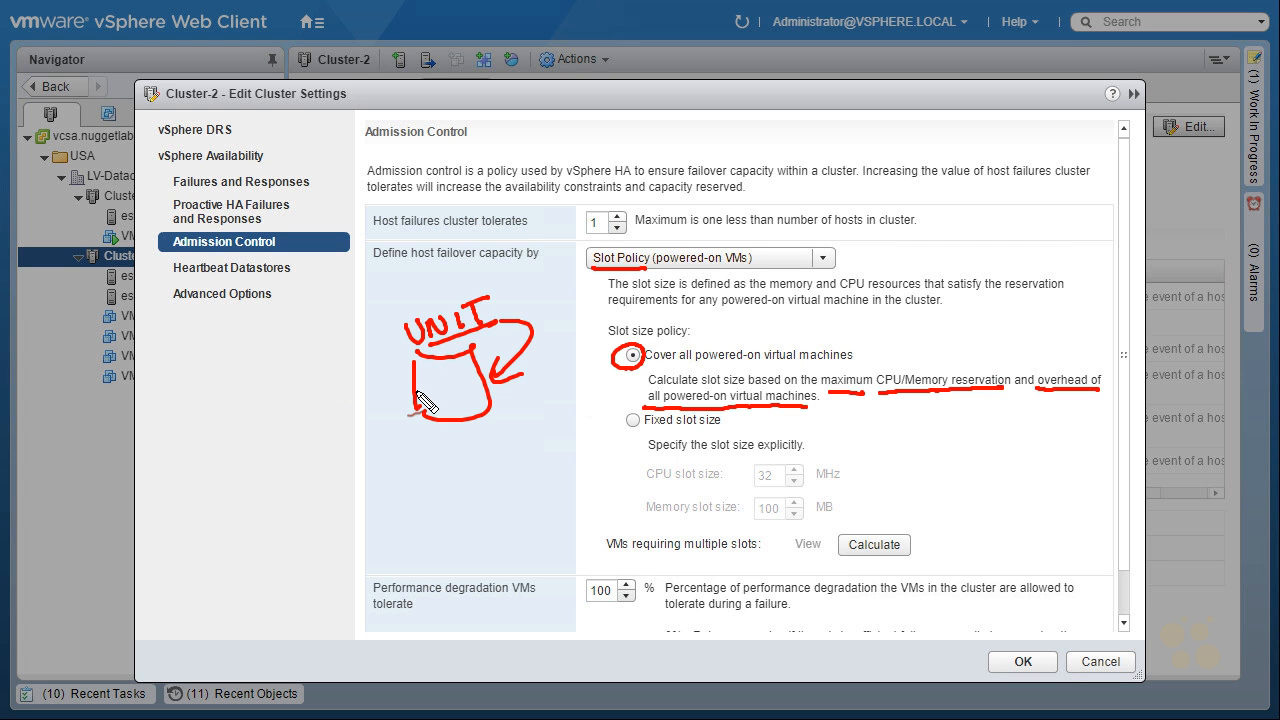
{"action": "left_click_drag", "start_coordinate": [385, 450], "coordinate": [432, 405]}
{"action": "left_click_drag", "start_coordinate": [418, 404], "coordinate": [428, 424]}
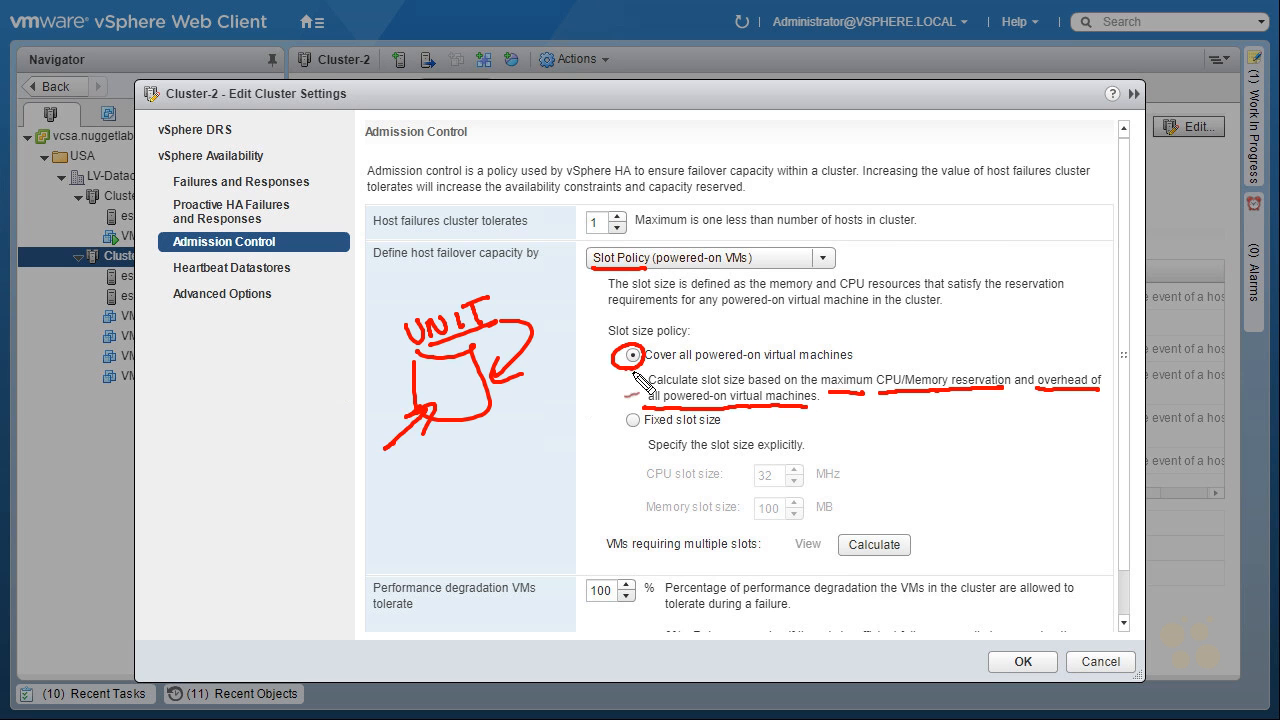
{"action": "mouse_move", "coordinate": [983, 325]}
{"action": "left_mouse_down"}
{"action": "mouse_move", "coordinate": [956, 360]}
{"action": "mouse_move", "coordinate": [976, 352]}
{"action": "left_mouse_up"}
{"action": "left_click_drag", "start_coordinate": [936, 429], "coordinate": [948, 425]}
{"action": "left_click_drag", "start_coordinate": [590, 472], "coordinate": [622, 440]}
{"action": "mouse_move", "coordinate": [598, 444]}
{"action": "left_mouse_down"}
{"action": "mouse_move", "coordinate": [620, 459]}
{"action": "mouse_move", "coordinate": [651, 434]}
{"action": "mouse_move", "coordinate": [633, 401]}
{"action": "mouse_move", "coordinate": [636, 433]}
{"action": "left_mouse_up"}
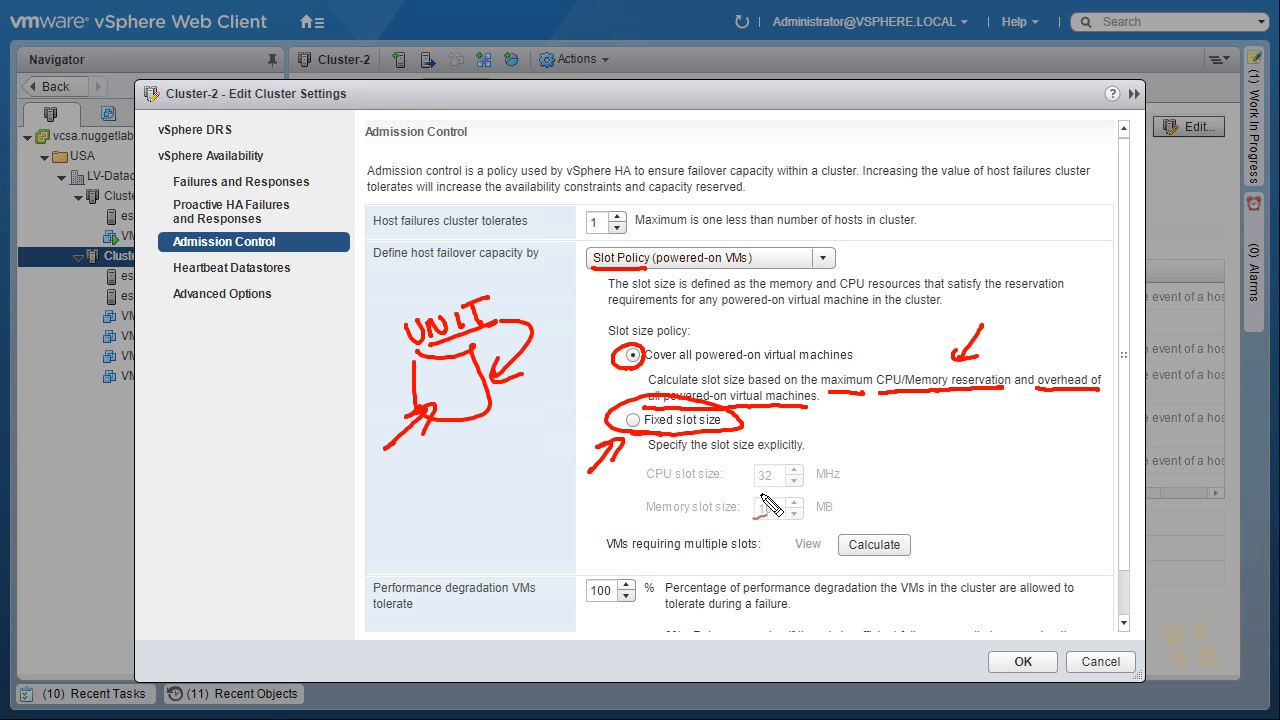
{"action": "left_click_drag", "start_coordinate": [647, 486], "coordinate": [669, 484]}
{"action": "left_click_drag", "start_coordinate": [653, 519], "coordinate": [690, 518]}
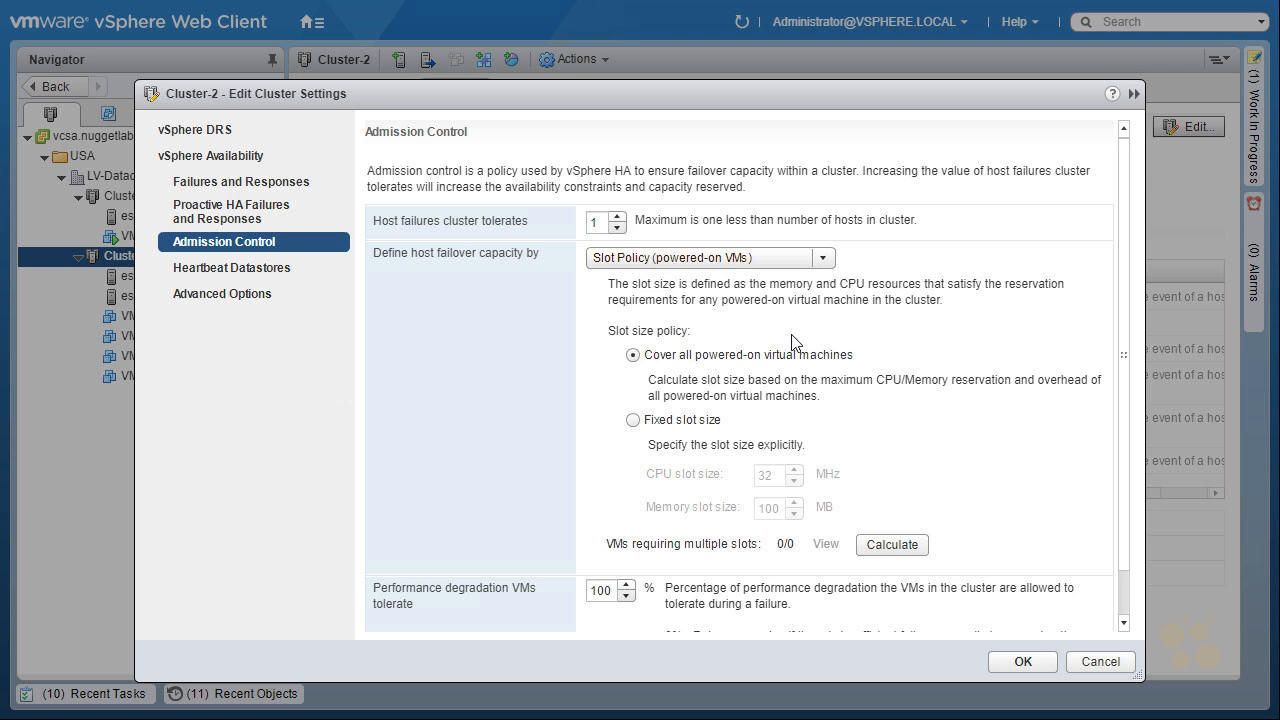
Set the unfinished Cluster-2 settings aside as work in progress and power on VM-1, VM-2, VM-3 and VM-4.
{"action": "left_click", "coordinate": [1133, 95]}
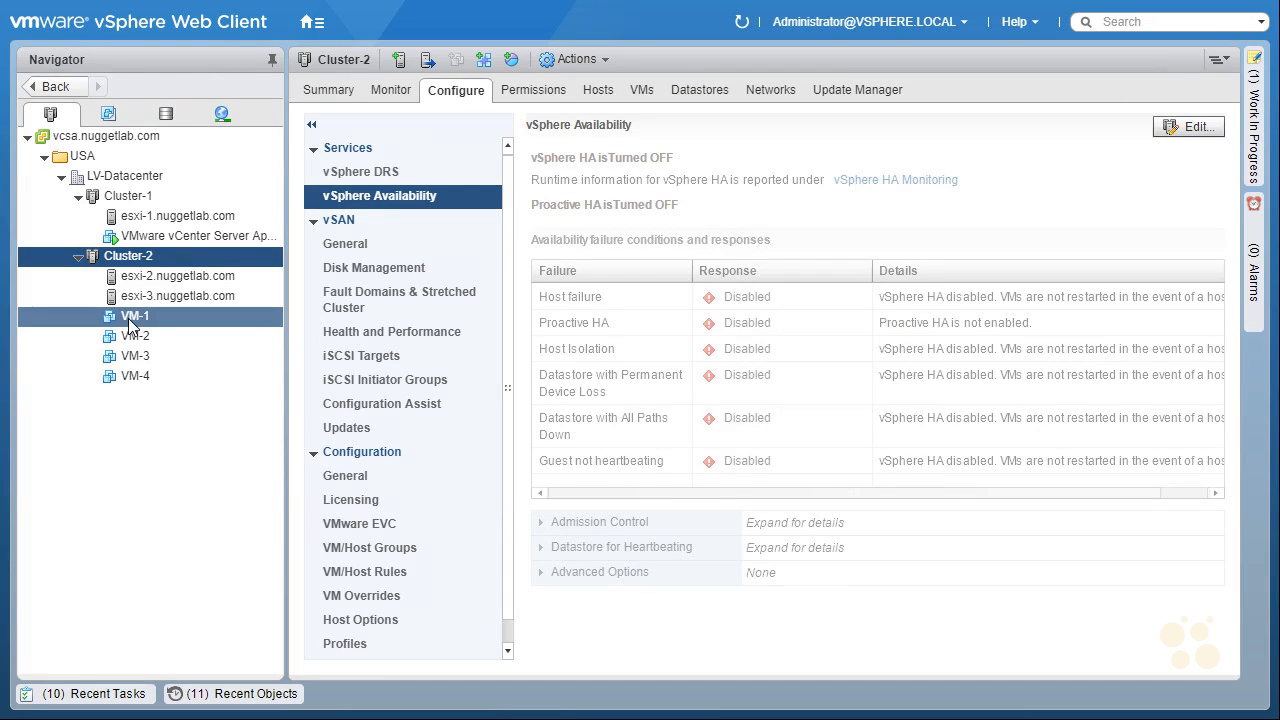
{"action": "left_click", "coordinate": [128, 318]}
{"action": "right_click", "coordinate": [133, 321]}
{"action": "mouse_move", "coordinate": [249, 190]}
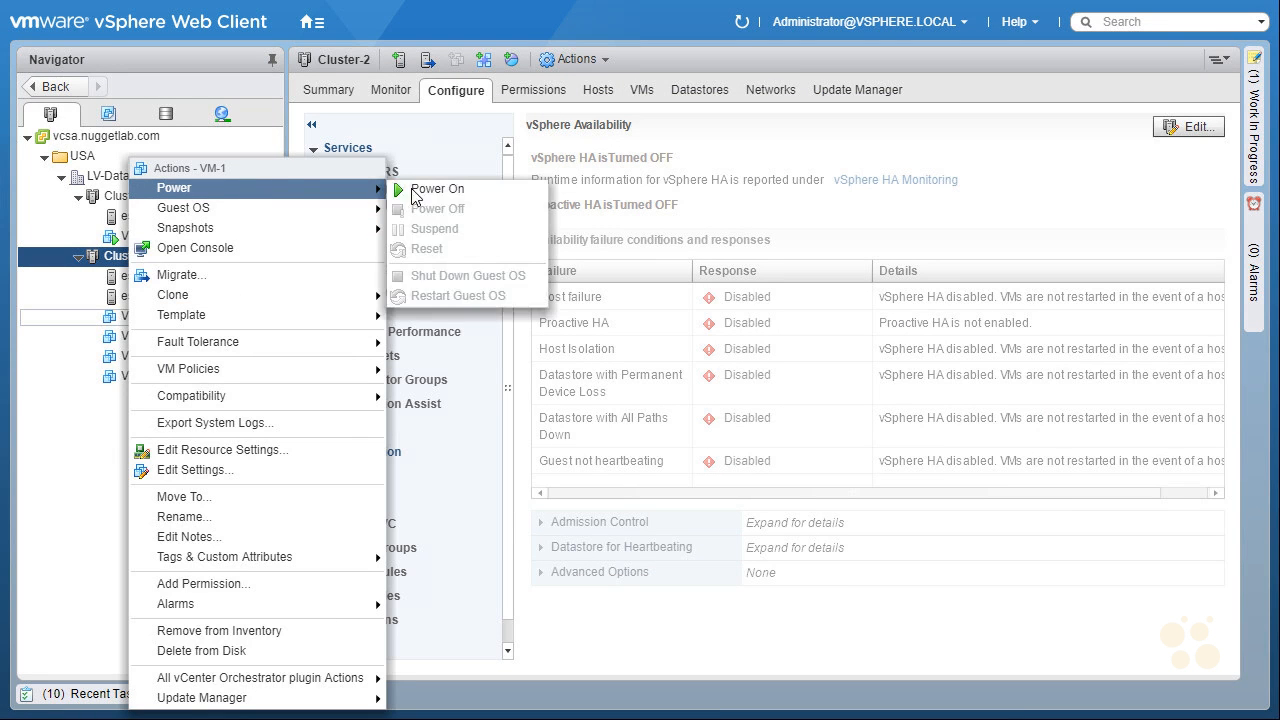
{"action": "left_click", "coordinate": [442, 189]}
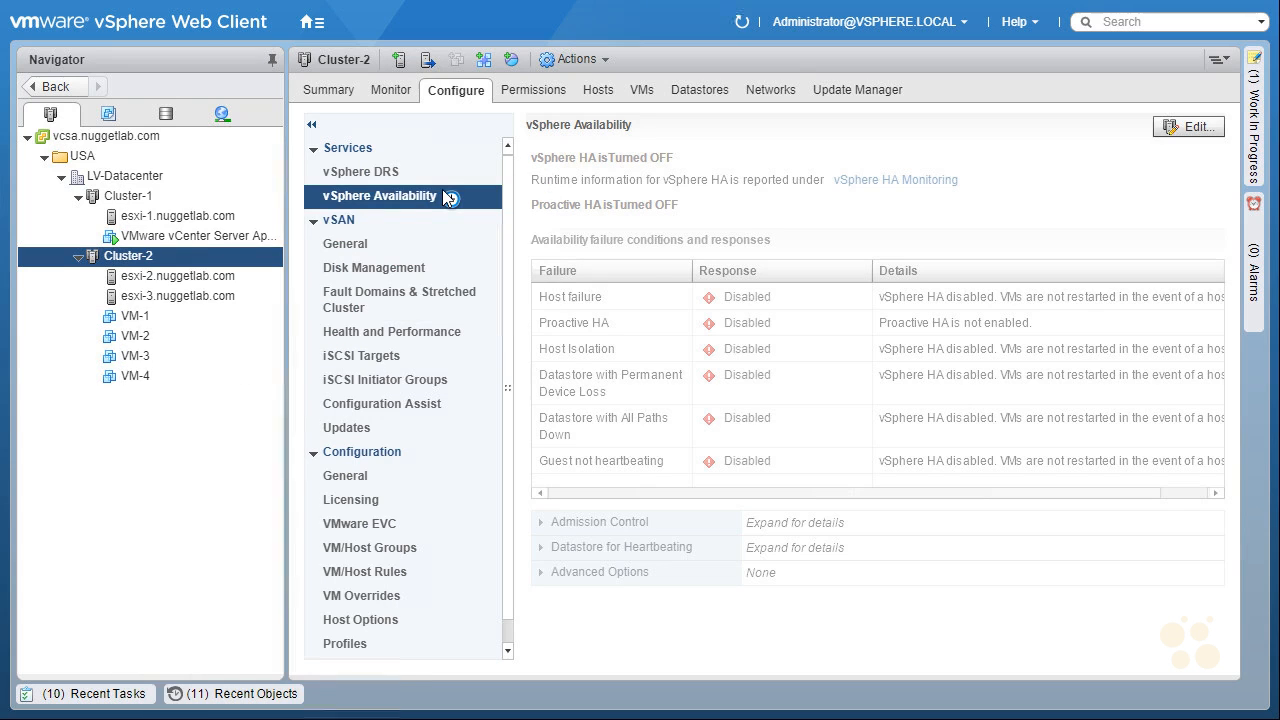
{"action": "left_click", "coordinate": [170, 352]}
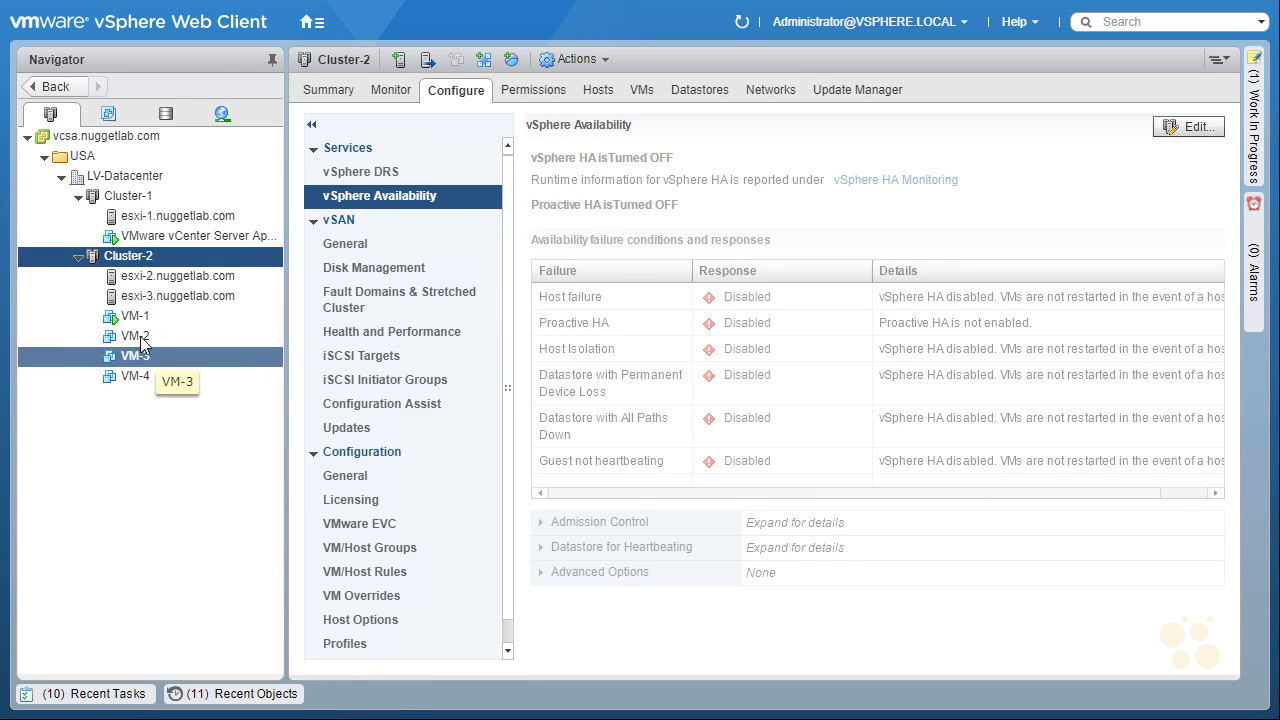
{"action": "right_click", "coordinate": [140, 337]}
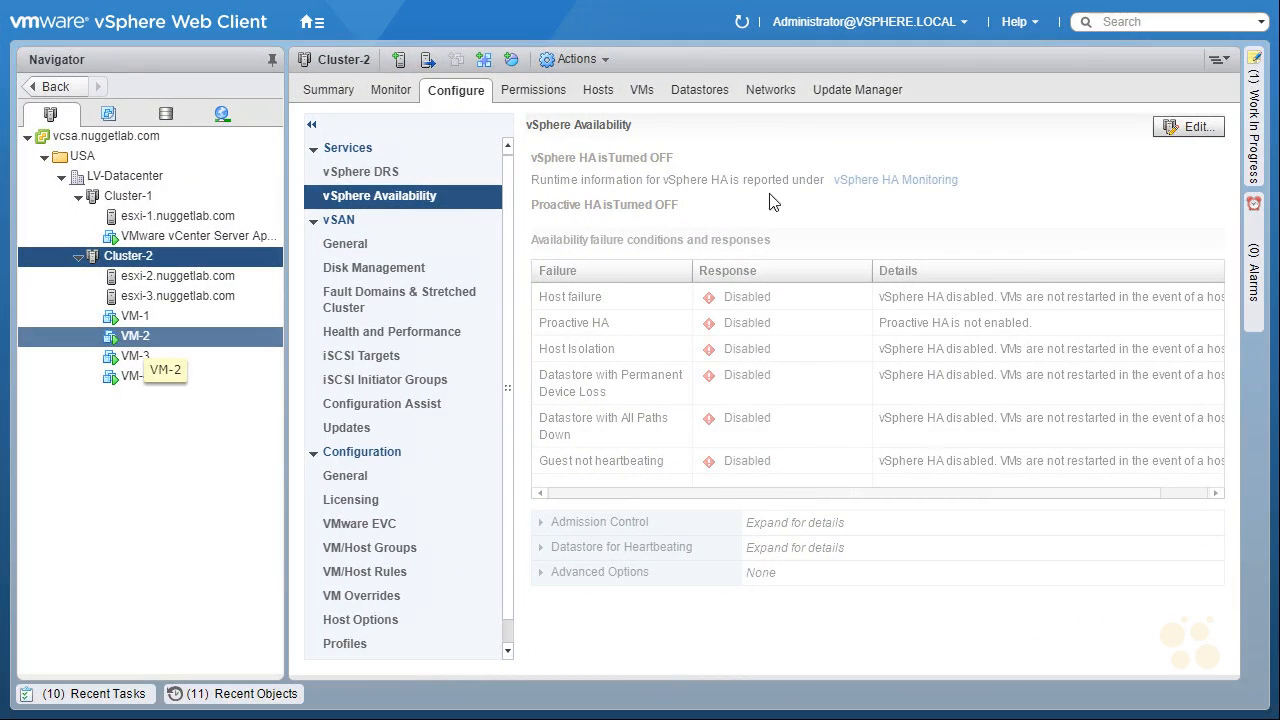
Resume editing the Cluster-2 settings and calculate the VMs requiring multiple slots under the slot policy.
{"action": "left_click", "coordinate": [1256, 133]}
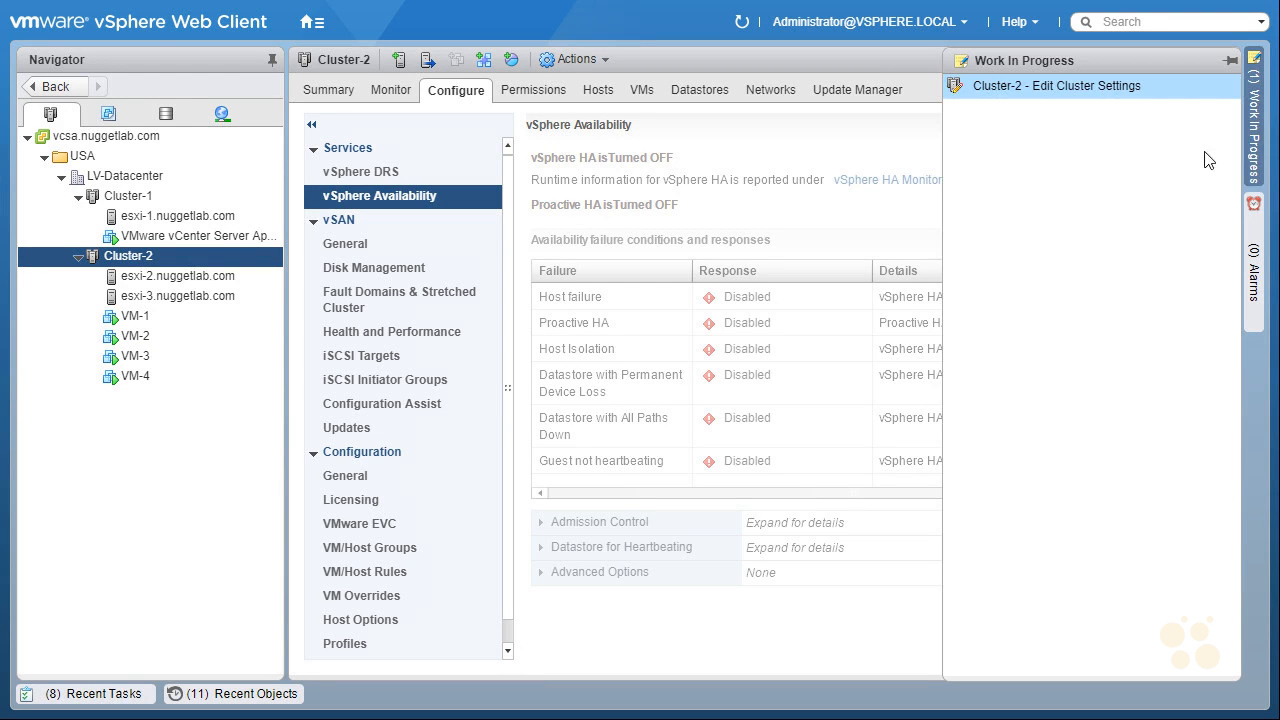
{"action": "left_click", "coordinate": [1090, 89]}
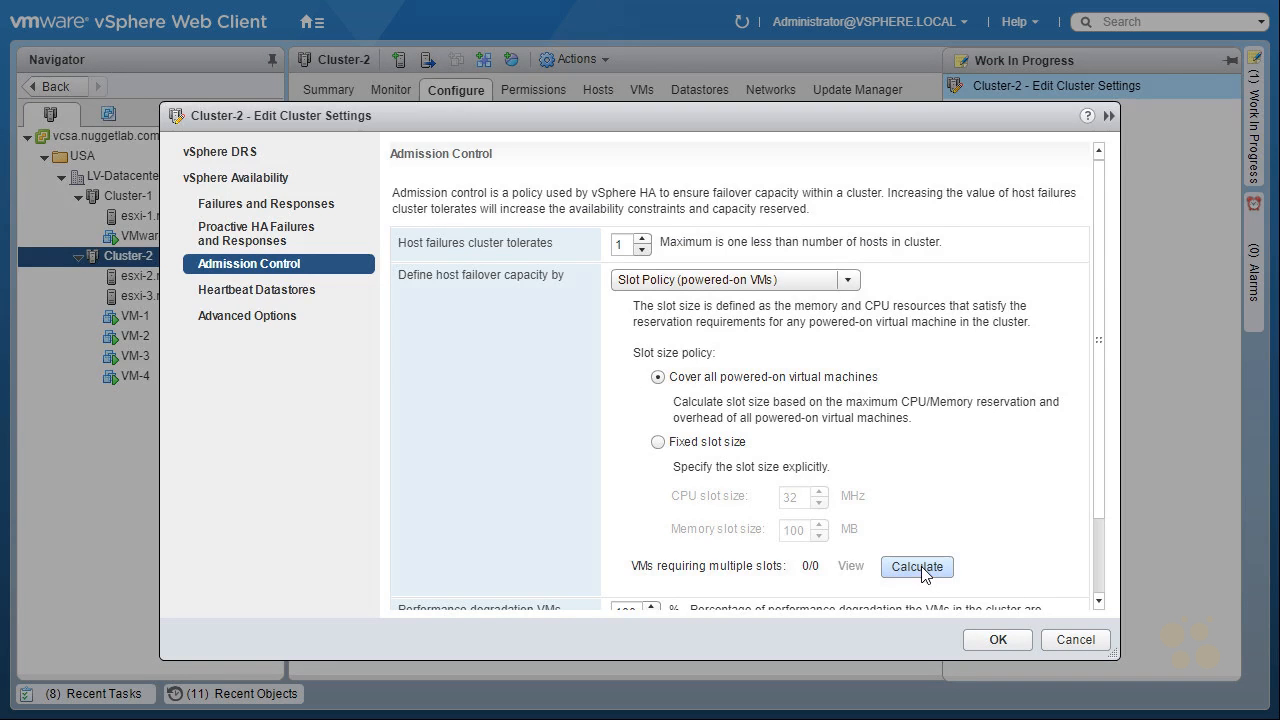
{"action": "left_click", "coordinate": [921, 566]}
{"action": "mouse_move", "coordinate": [152, 306]}
{"action": "left_mouse_down"}
{"action": "mouse_move", "coordinate": [93, 383]}
{"action": "mouse_move", "coordinate": [150, 297]}
{"action": "left_mouse_up"}
{"action": "left_click_drag", "start_coordinate": [62, 426], "coordinate": [88, 389]}
{"action": "left_click_drag", "start_coordinate": [70, 399], "coordinate": [91, 414]}
{"action": "left_click_drag", "start_coordinate": [62, 371], "coordinate": [92, 346]}
{"action": "left_click_drag", "start_coordinate": [66, 355], "coordinate": [92, 365]}
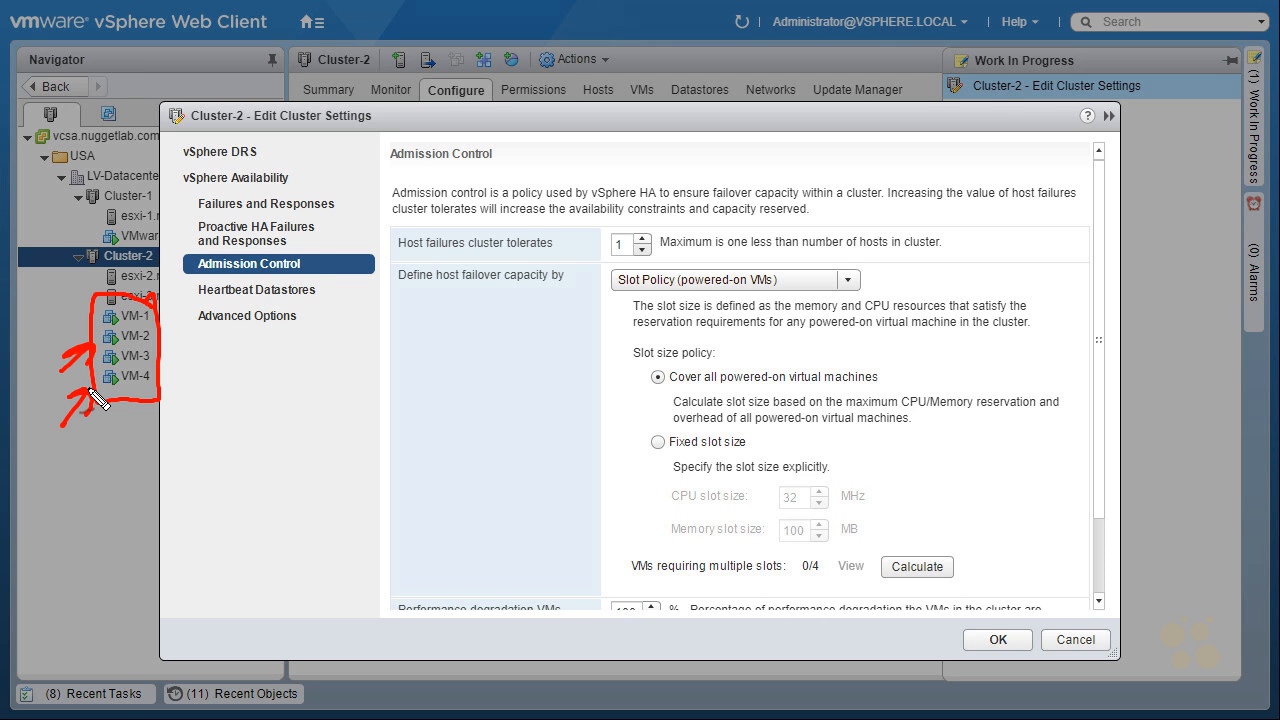
{"action": "left_click_drag", "start_coordinate": [858, 392], "coordinate": [868, 390]}
{"action": "left_click_drag", "start_coordinate": [904, 456], "coordinate": [919, 451]}
{"action": "left_click_drag", "start_coordinate": [620, 474], "coordinate": [650, 455]}
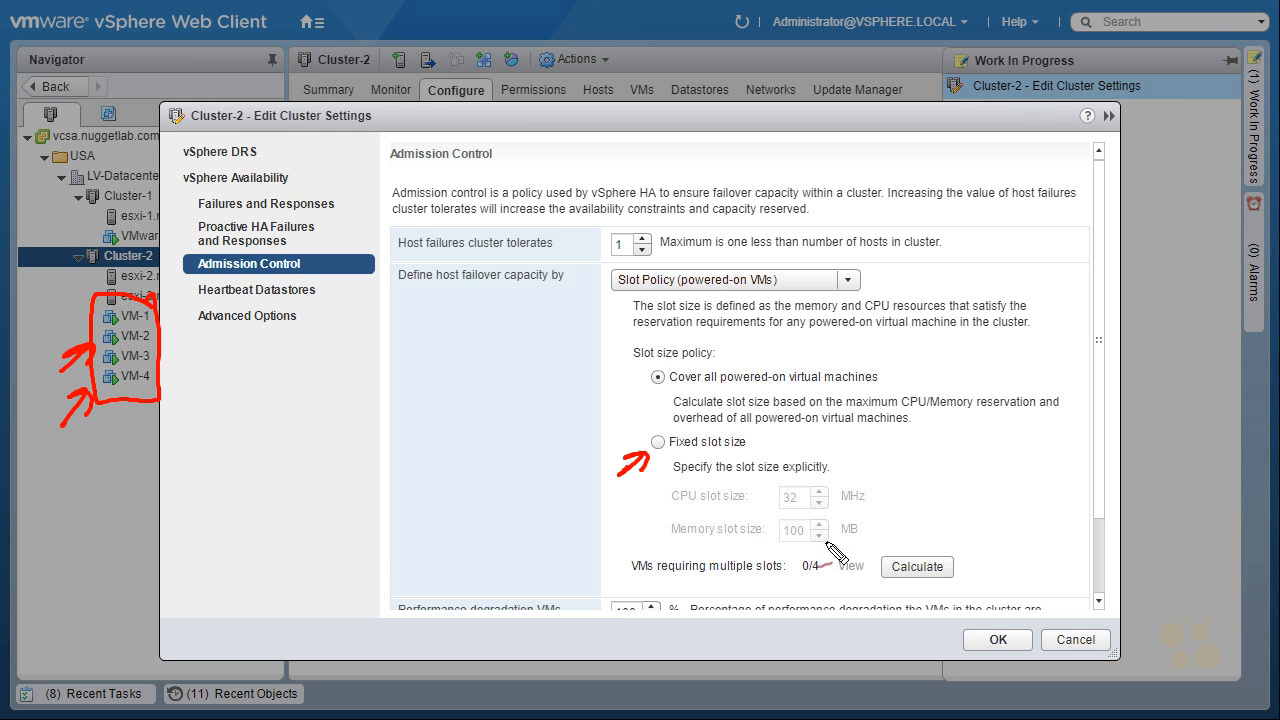
{"action": "left_click_drag", "start_coordinate": [736, 476], "coordinate": [794, 476]}
{"action": "left_click_drag", "start_coordinate": [950, 524], "coordinate": [937, 553]}
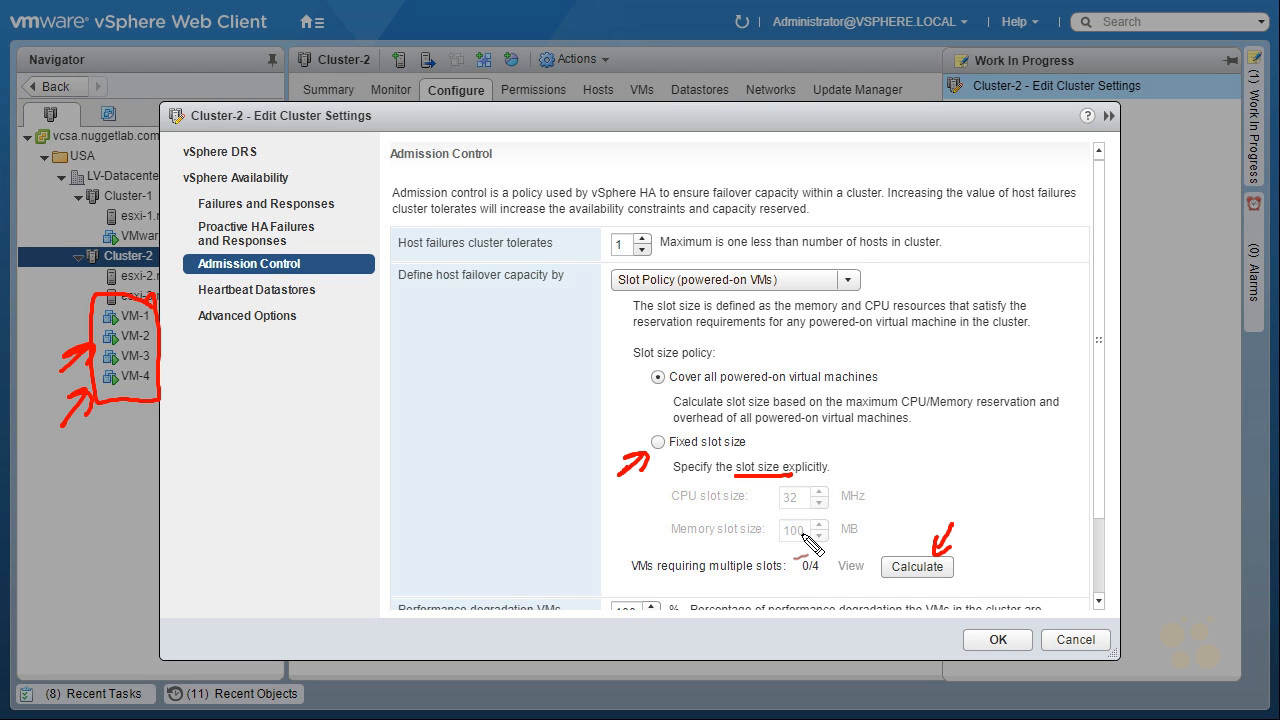
{"action": "mouse_move", "coordinate": [795, 544]}
{"action": "left_mouse_down"}
{"action": "mouse_move", "coordinate": [771, 479]}
{"action": "mouse_move", "coordinate": [758, 537]}
{"action": "left_mouse_up"}
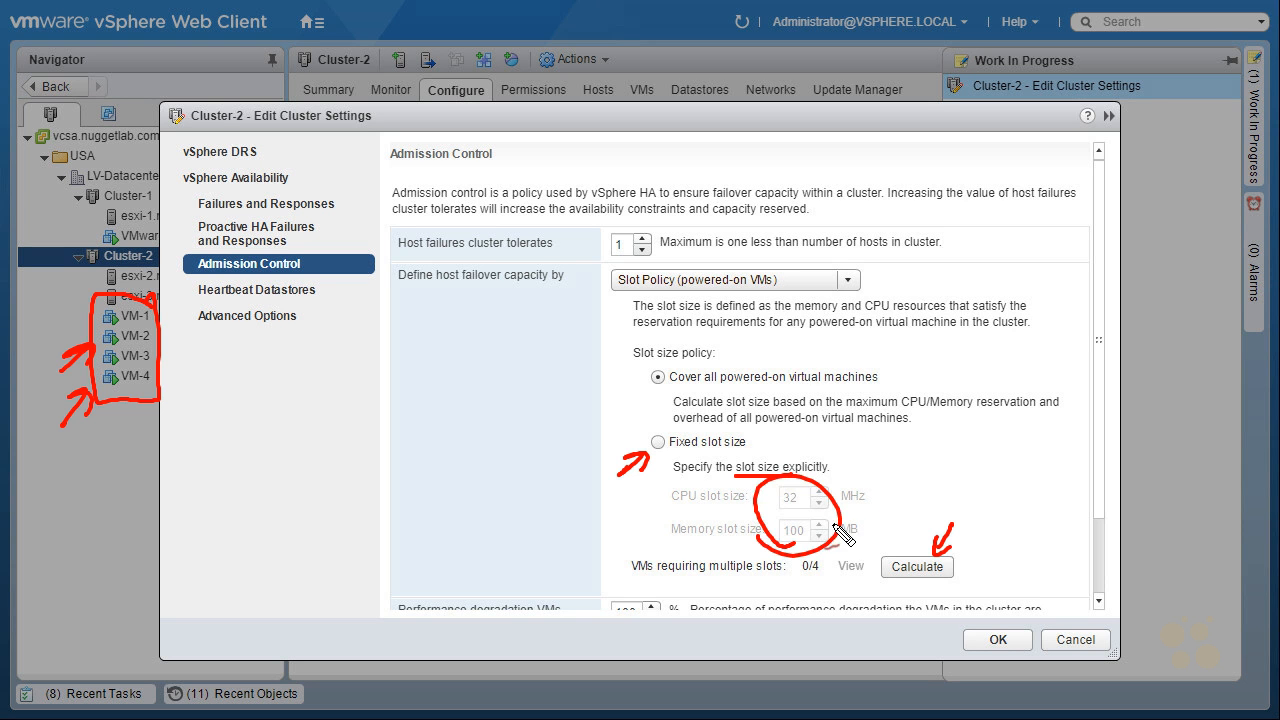
{"action": "left_click_drag", "start_coordinate": [890, 466], "coordinate": [866, 494]}
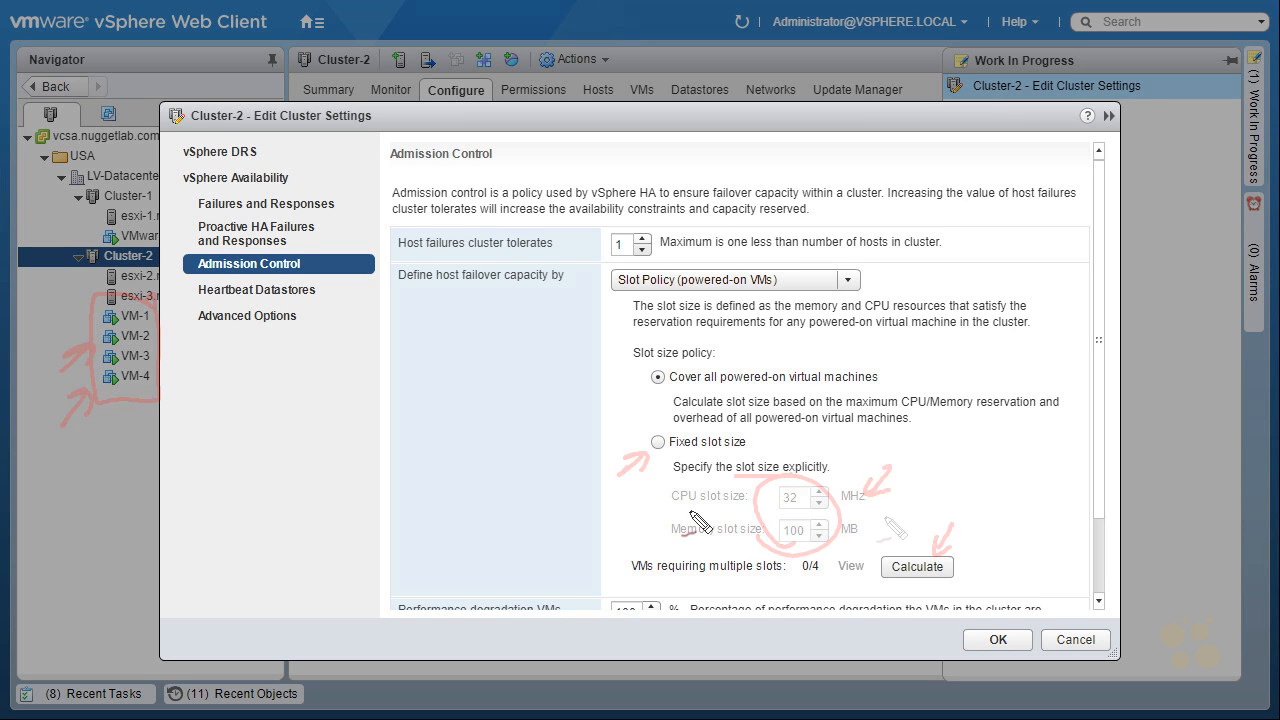
{"action": "mouse_move", "coordinate": [215, 283]}
{"action": "left_mouse_down"}
{"action": "mouse_move", "coordinate": [315, 277]}
{"action": "mouse_move", "coordinate": [171, 280]}
{"action": "mouse_move", "coordinate": [240, 288]}
{"action": "left_mouse_up"}
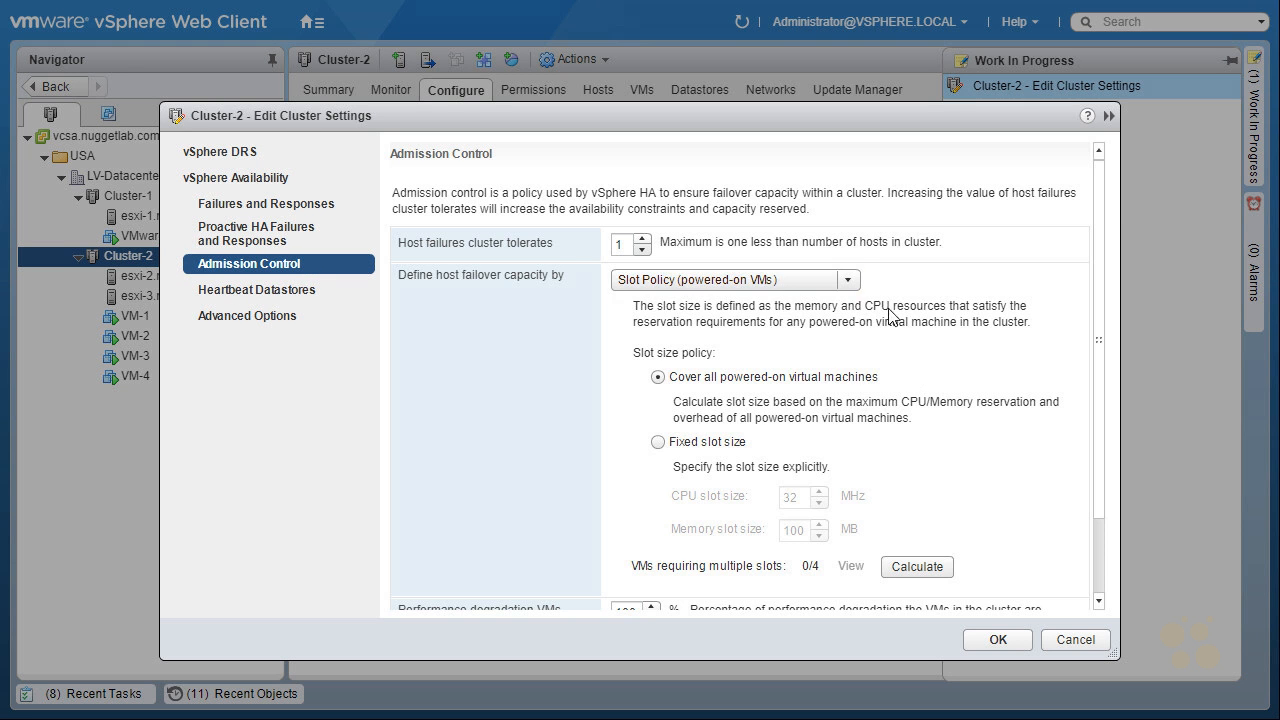
Try Cluster resource percentage as the host failover capacity definition, overriding the calculated capacity with 10% CPU and 10% memory.
{"action": "left_click", "coordinate": [851, 281]}
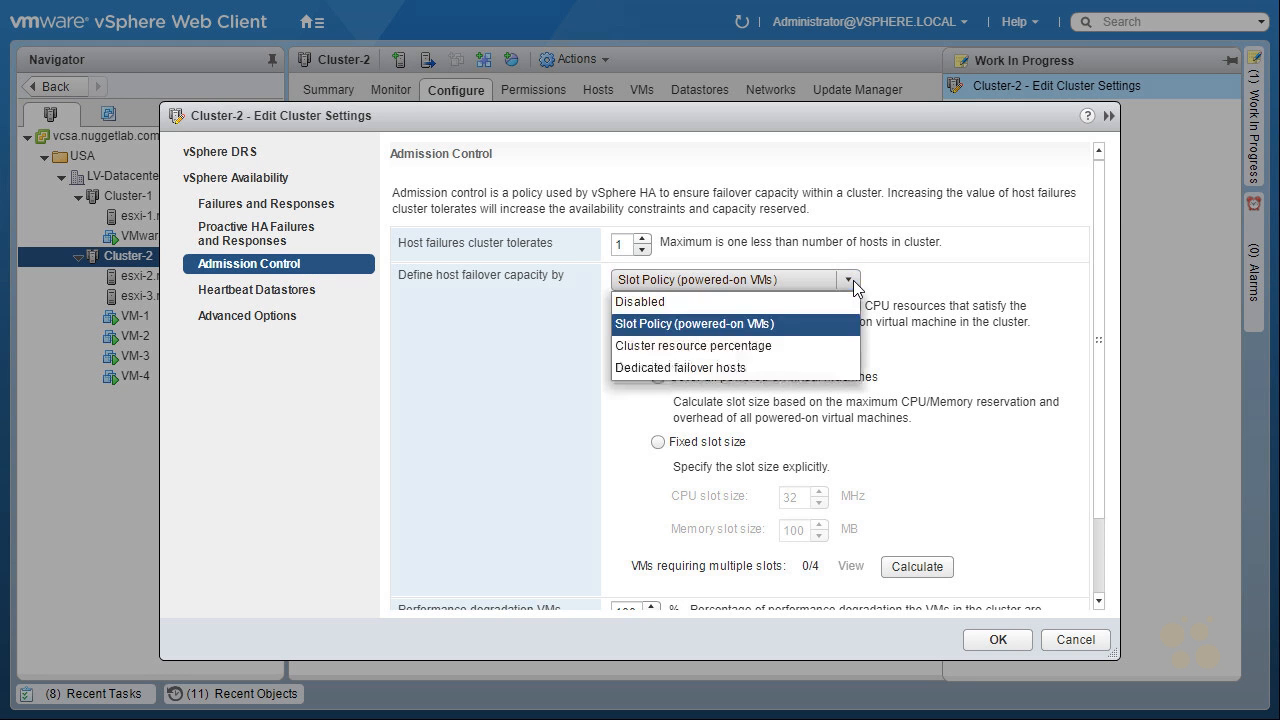
{"action": "left_click", "coordinate": [779, 346]}
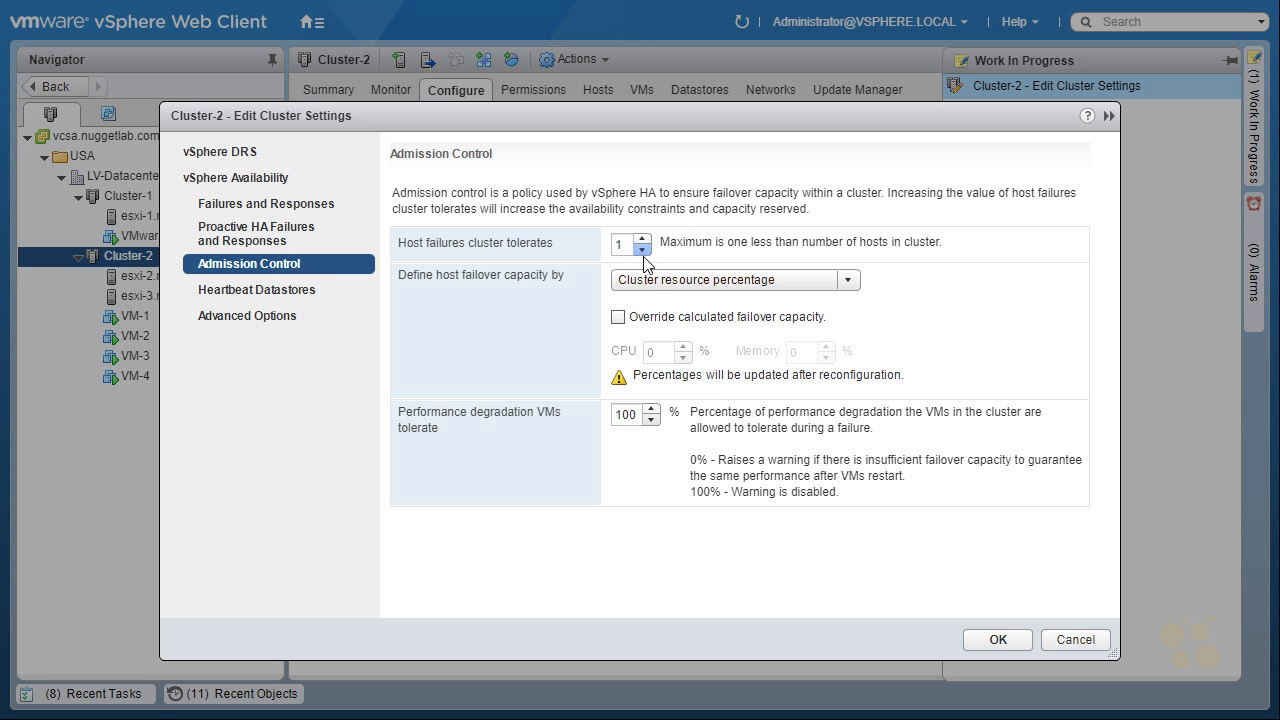
{"action": "left_click", "coordinate": [743, 316]}
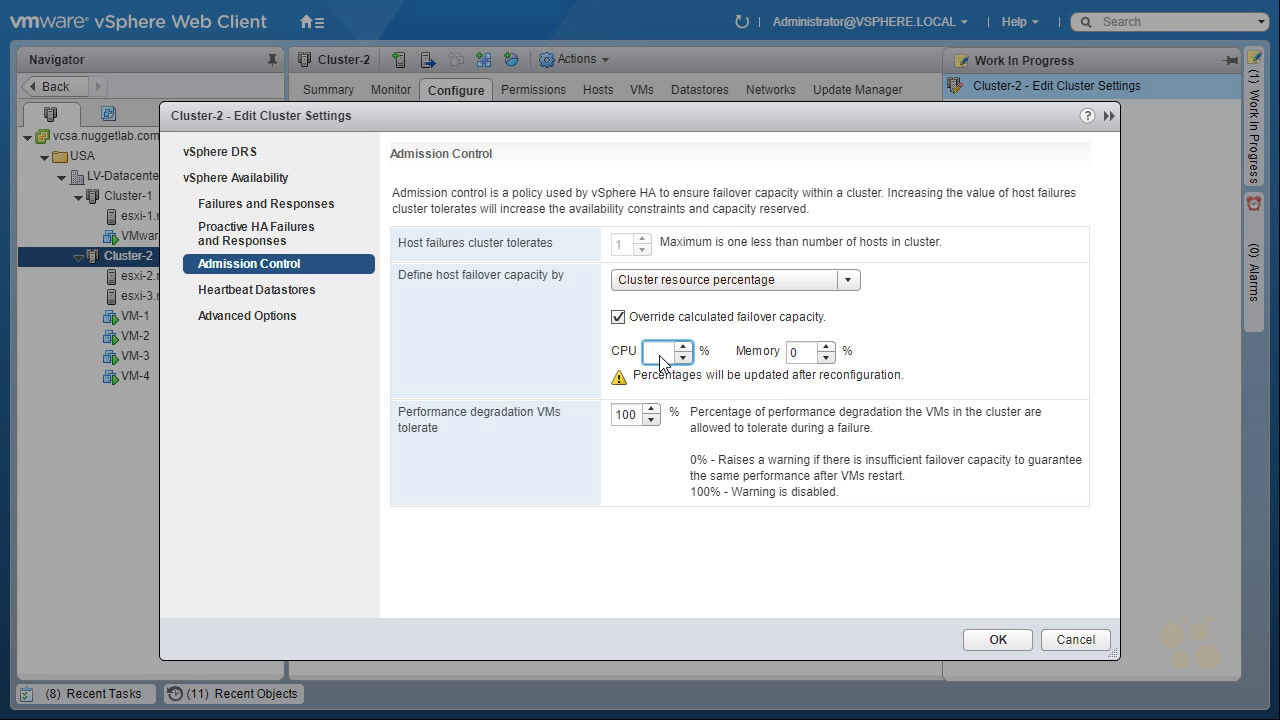
{"action": "type", "text": "10"}
{"action": "key", "text": "Tab"}
{"action": "type", "text": "10"}
Try Dedicated failover hosts as the host failover capacity definition and view the hosts available to add, without selecting one.
{"action": "left_click", "coordinate": [856, 280]}
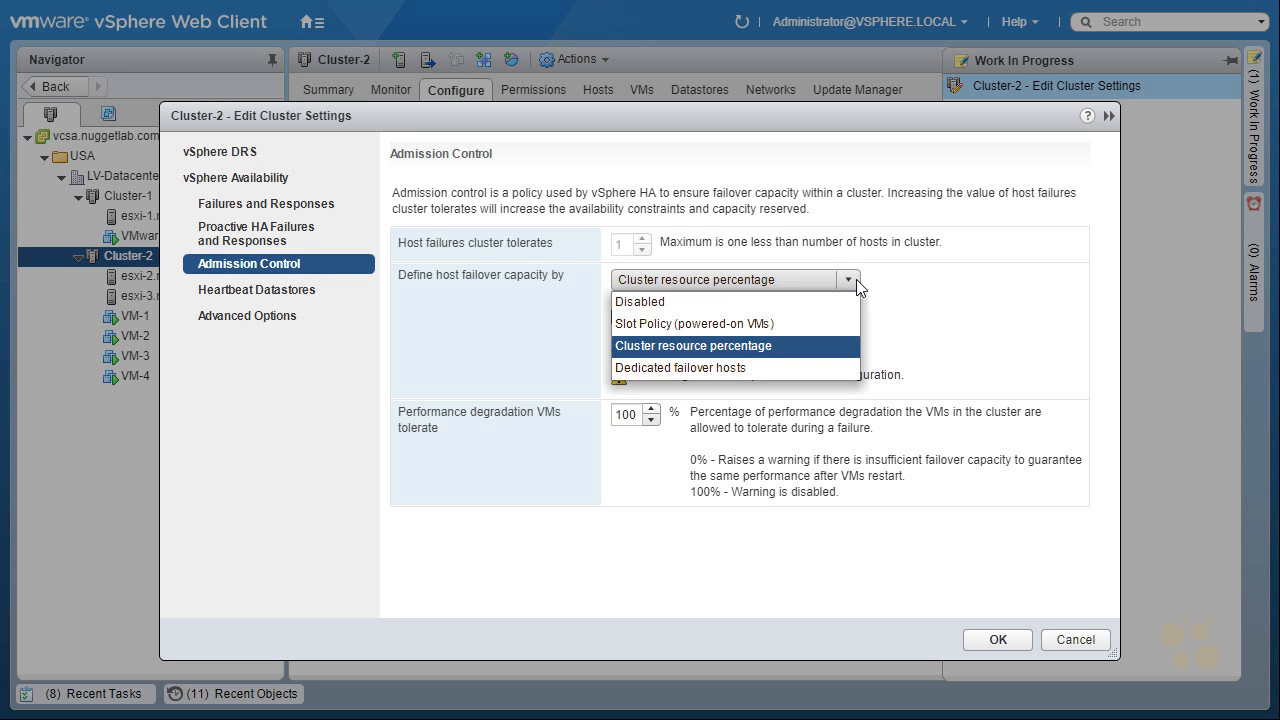
{"action": "left_click", "coordinate": [738, 367]}
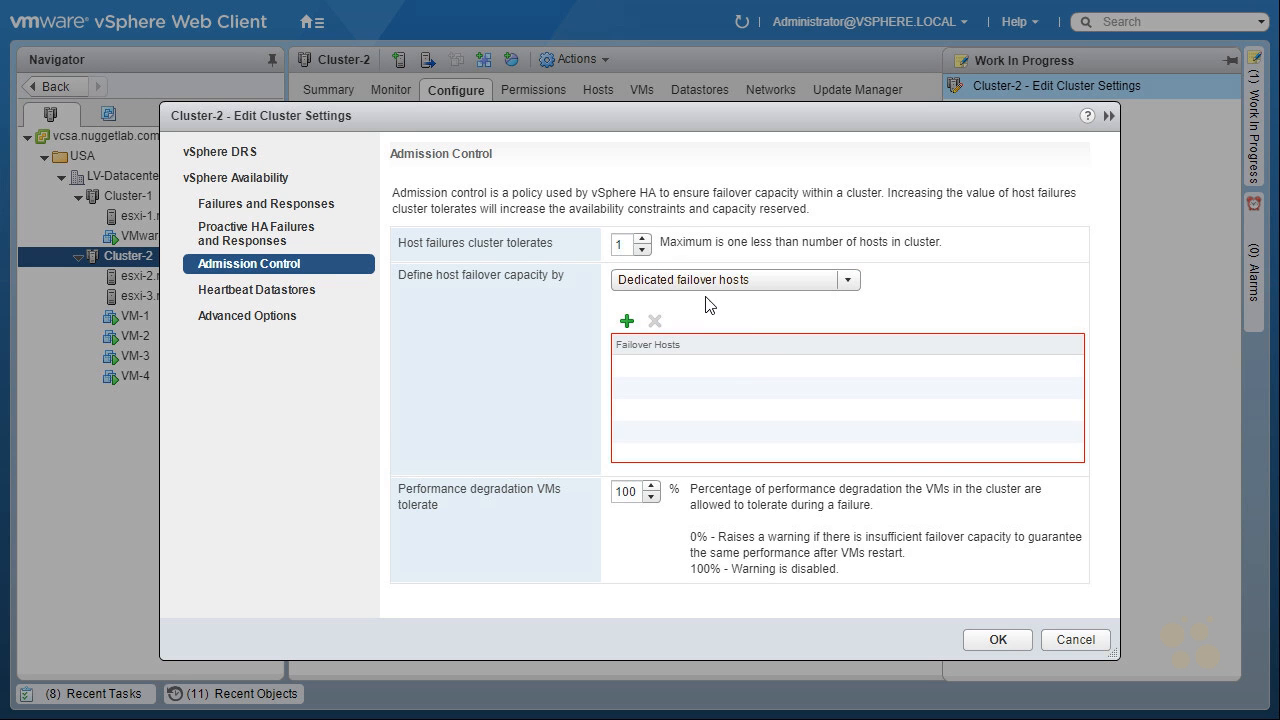
{"action": "left_click", "coordinate": [627, 322]}
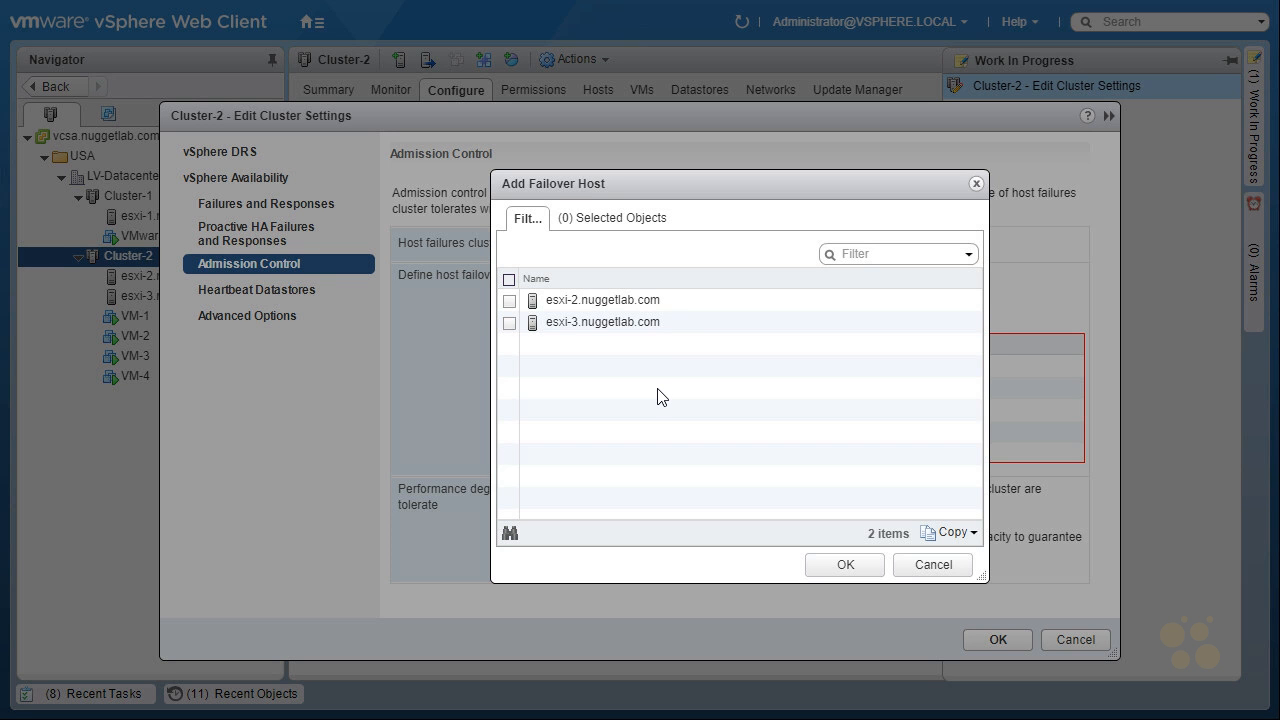
{"action": "key", "text": "Escape"}
Set the definition of host failover capacity to Disabled.
{"action": "left_click", "coordinate": [673, 283]}
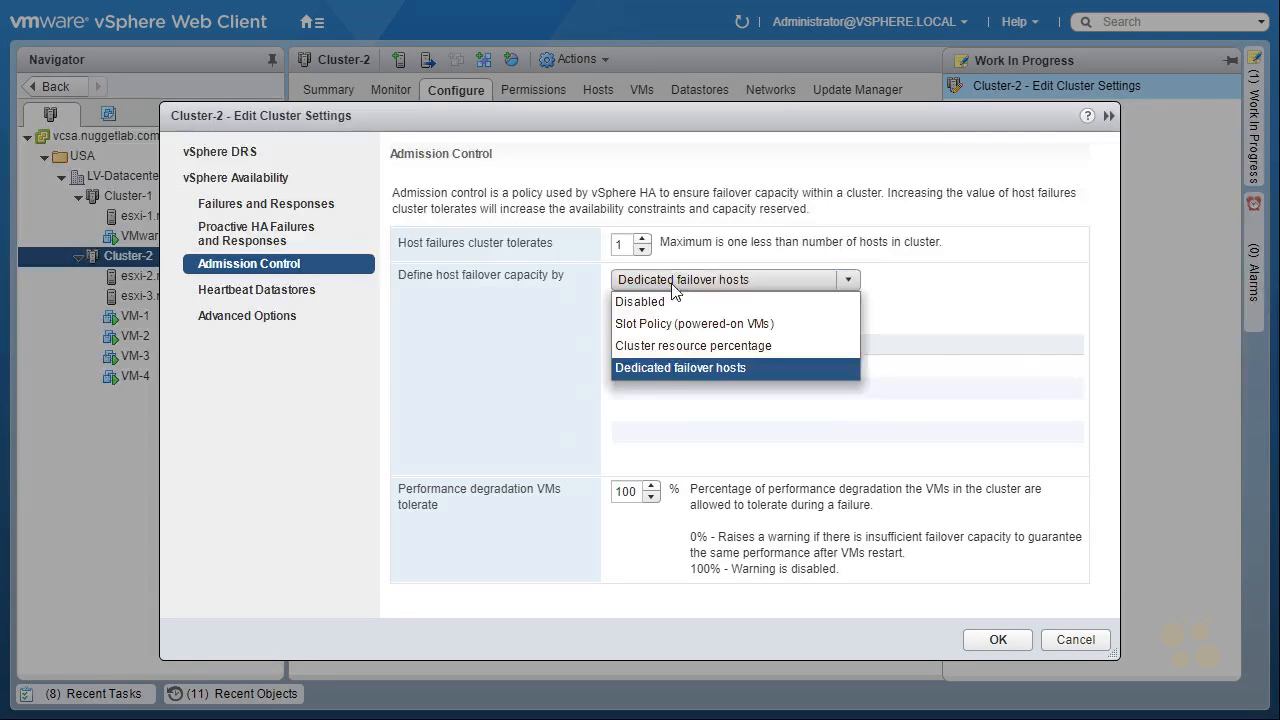
{"action": "left_click", "coordinate": [647, 301]}
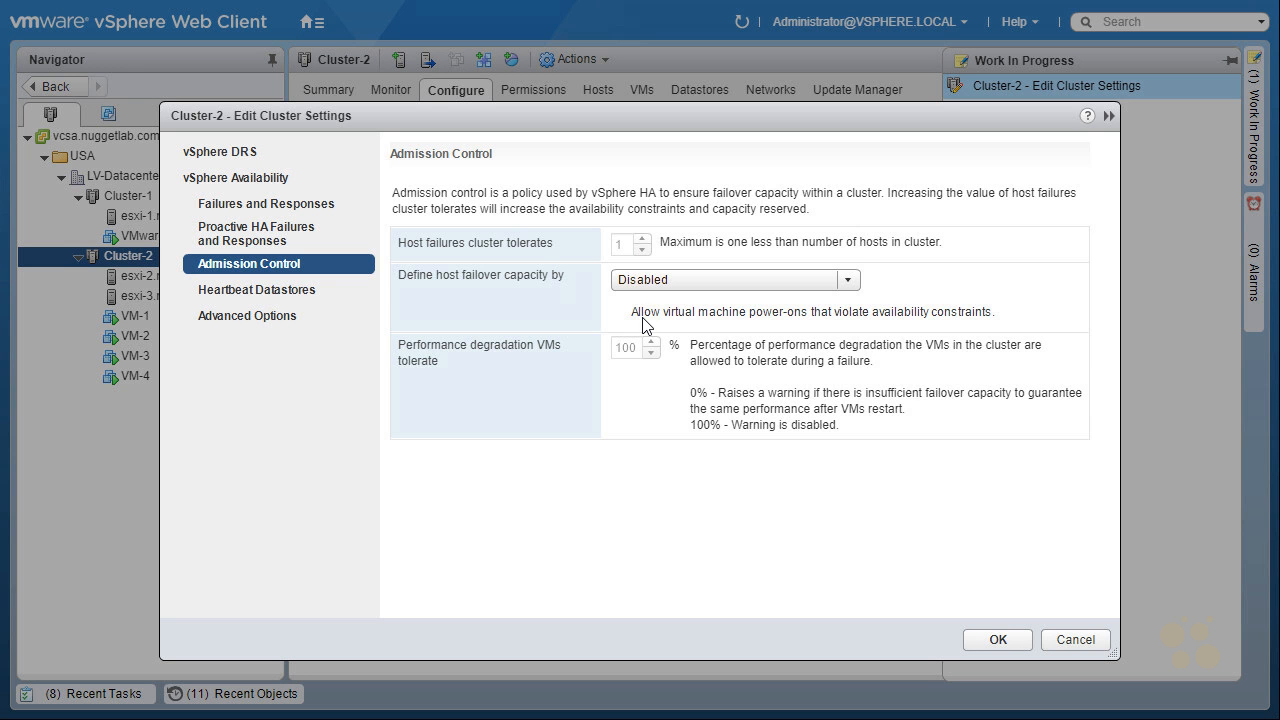
Set the heartbeat datastore policy to automatically select datastores accessible from the host, and apply the Cluster-2 settings.
{"action": "left_click", "coordinate": [276, 289]}
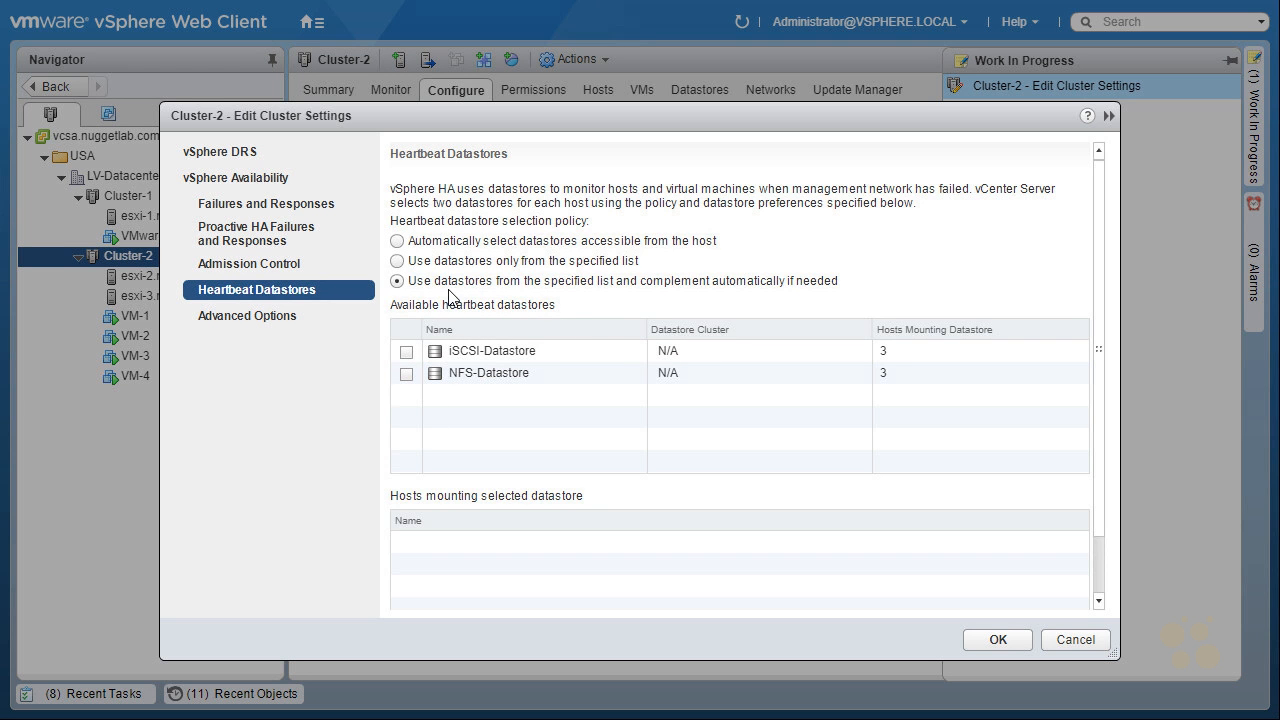
{"action": "left_click", "coordinate": [397, 241]}
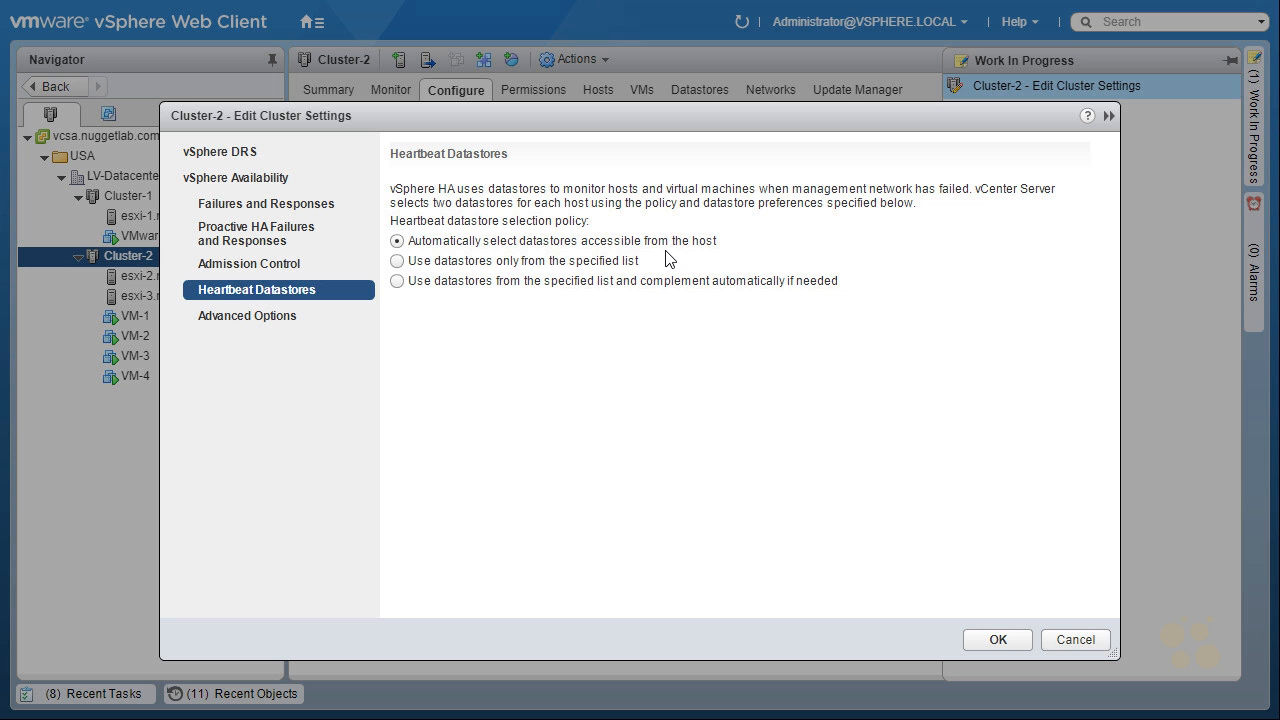
{"action": "left_click", "coordinate": [397, 281]}
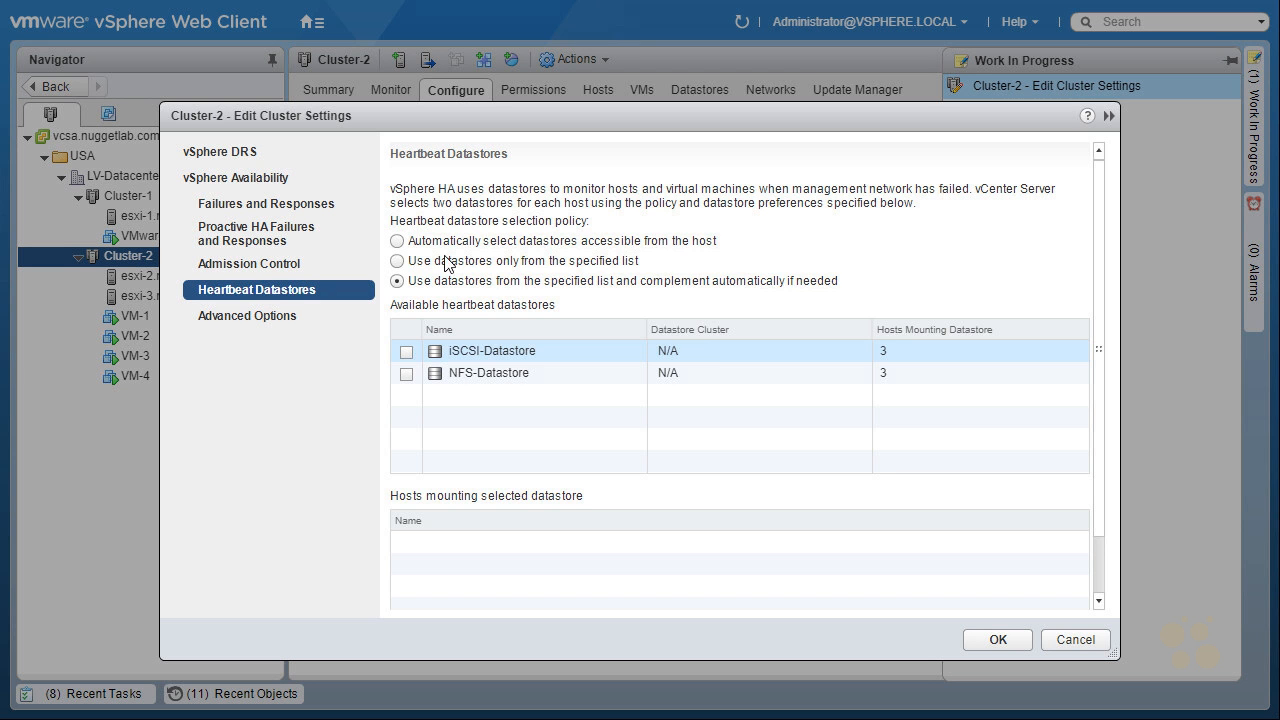
{"action": "left_click", "coordinate": [397, 241]}
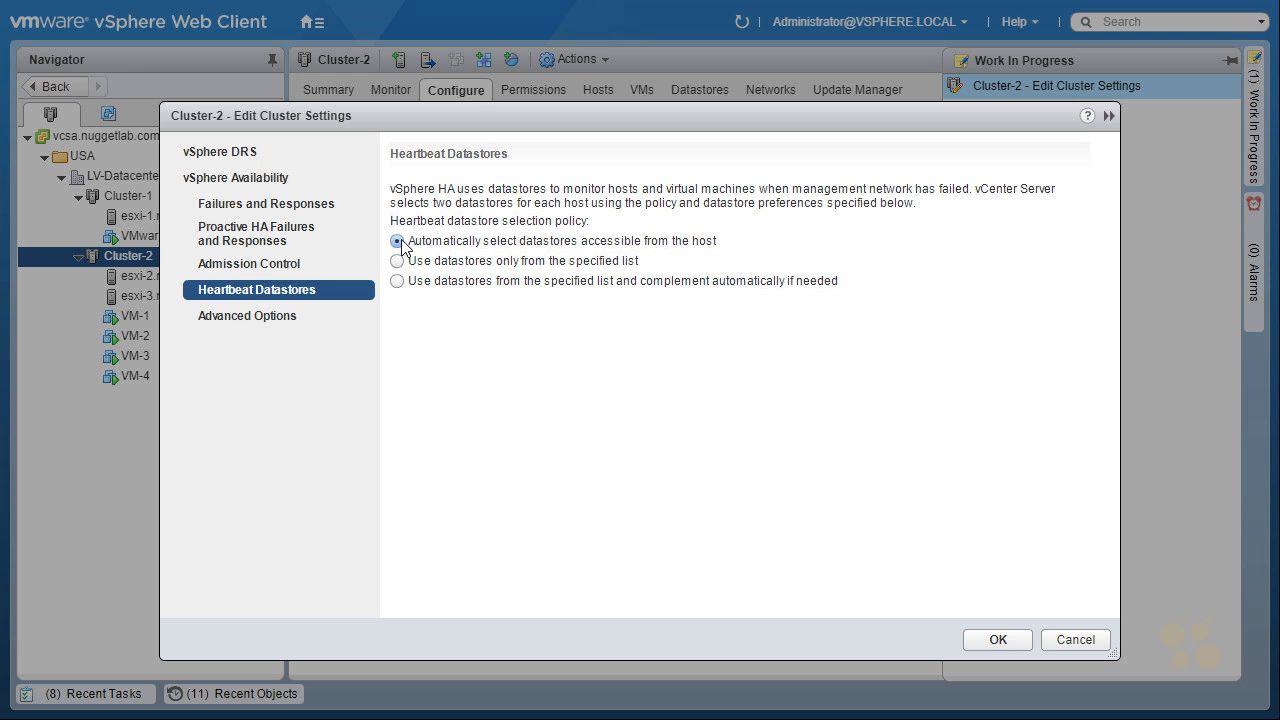
{"action": "left_click", "coordinate": [1000, 640]}
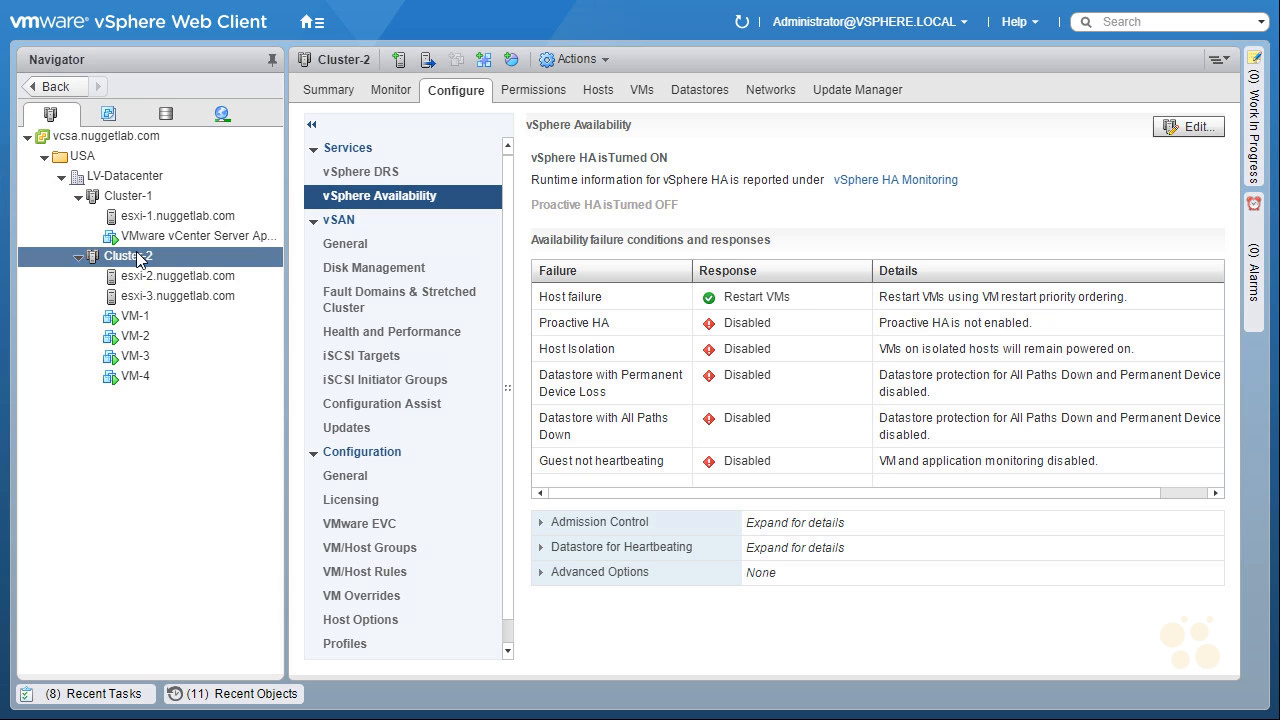
Review the vSphere DRS status in Cluster-2's summary and examine which host runs each of its virtual machines.
{"action": "left_click", "coordinate": [322, 94]}
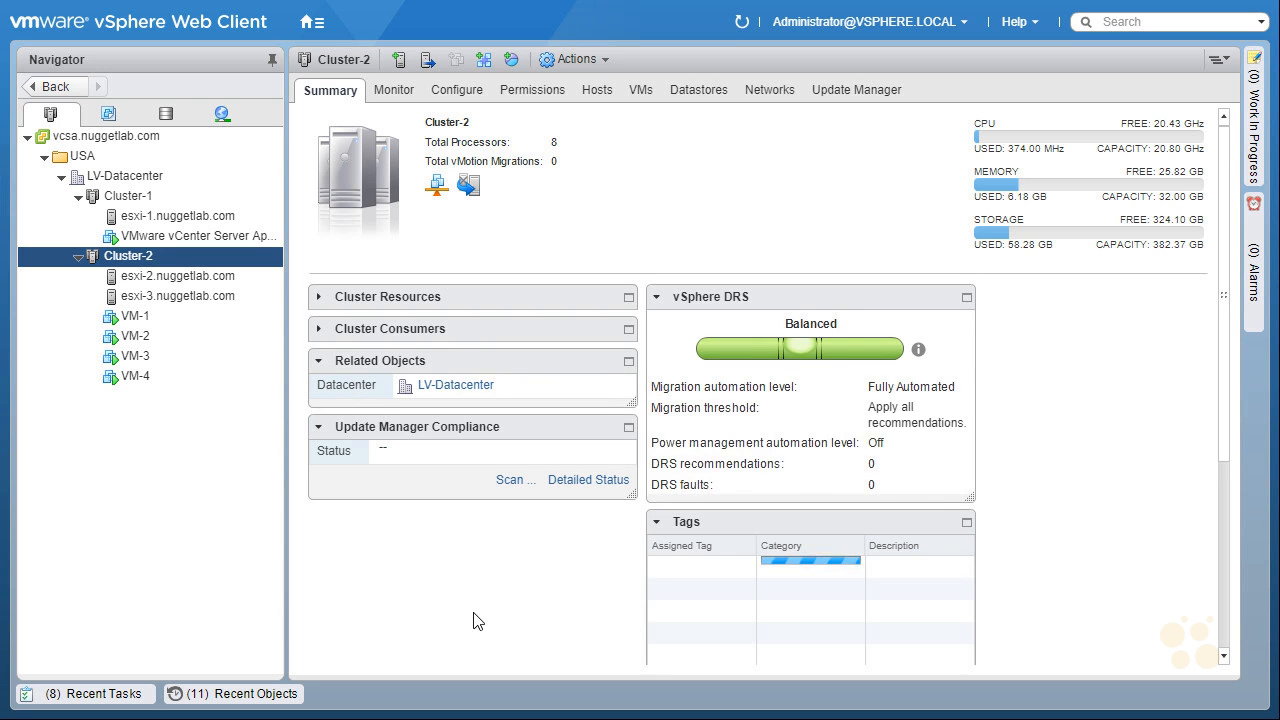
{"action": "left_click_drag", "start_coordinate": [768, 378], "coordinate": [895, 325]}
{"action": "key", "text": "Escape"}
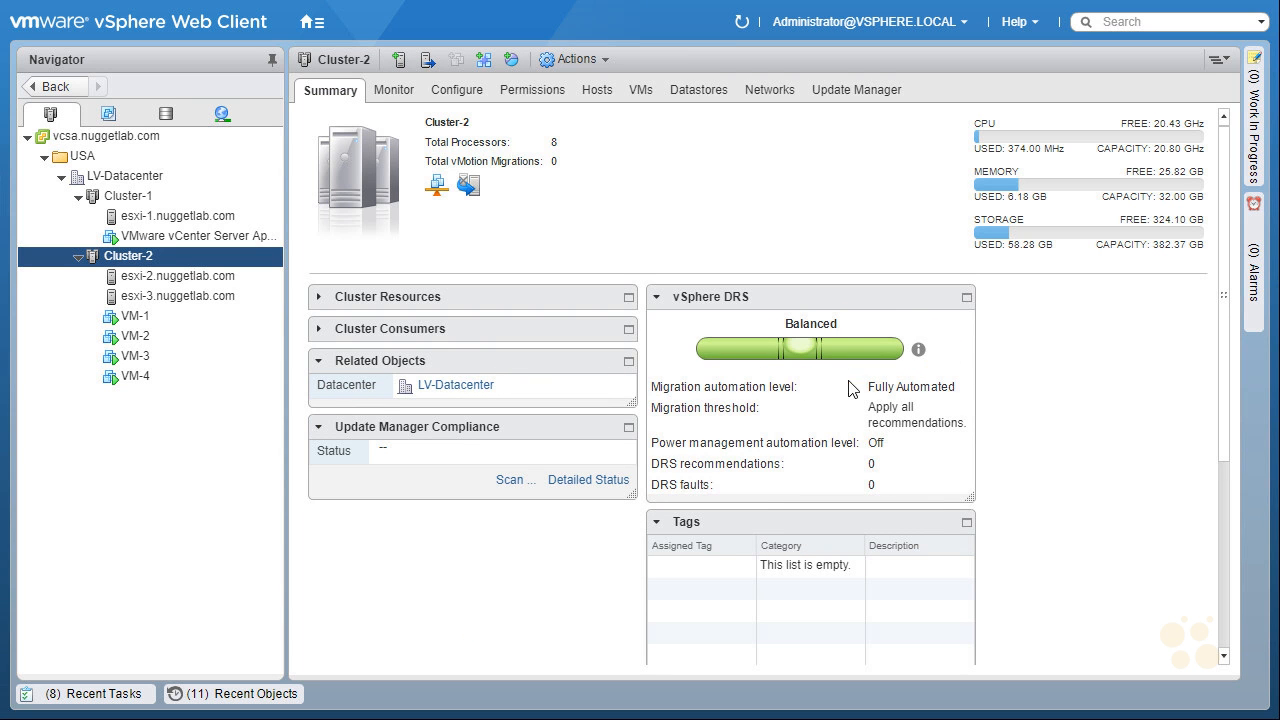
{"action": "left_click", "coordinate": [640, 92]}
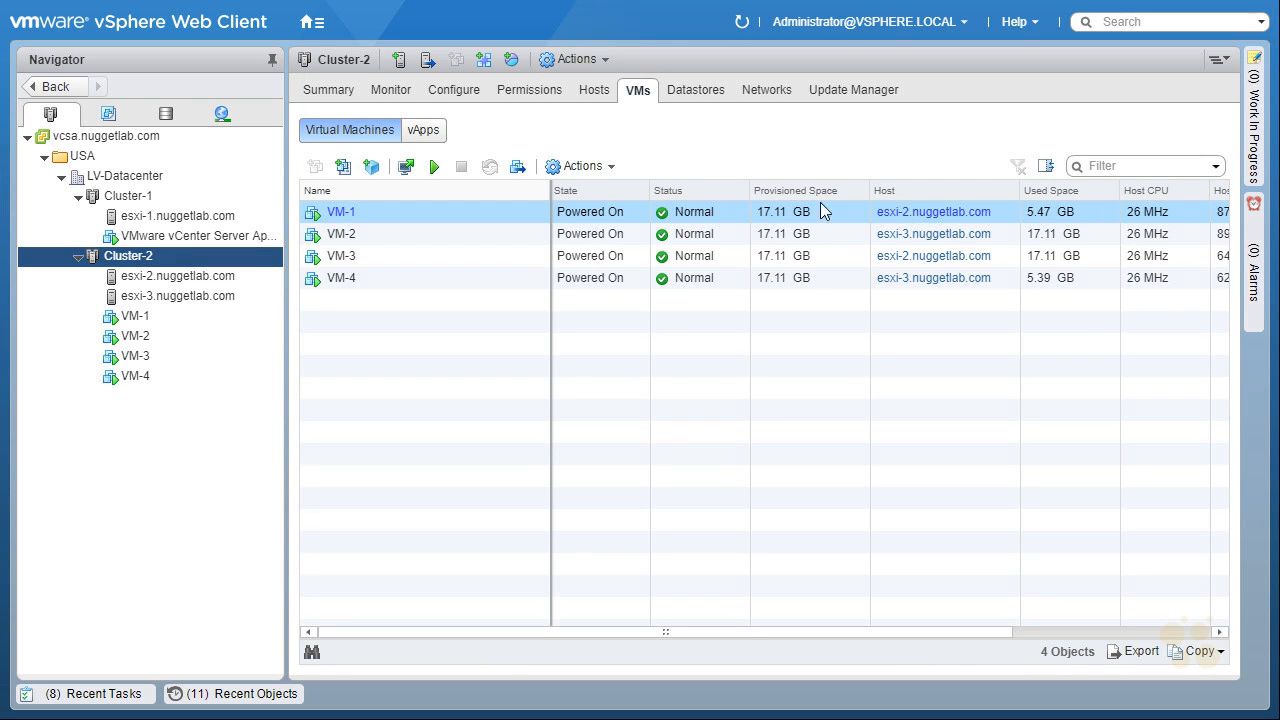
{"action": "left_click", "coordinate": [944, 190]}
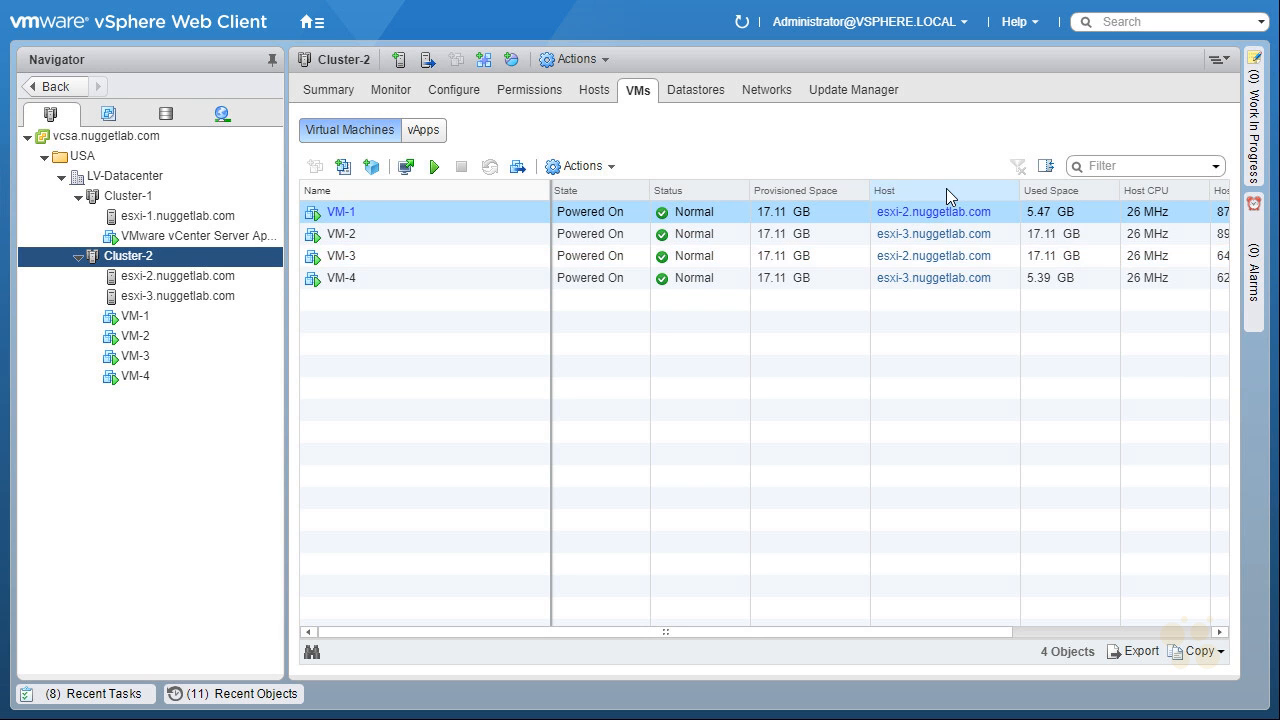